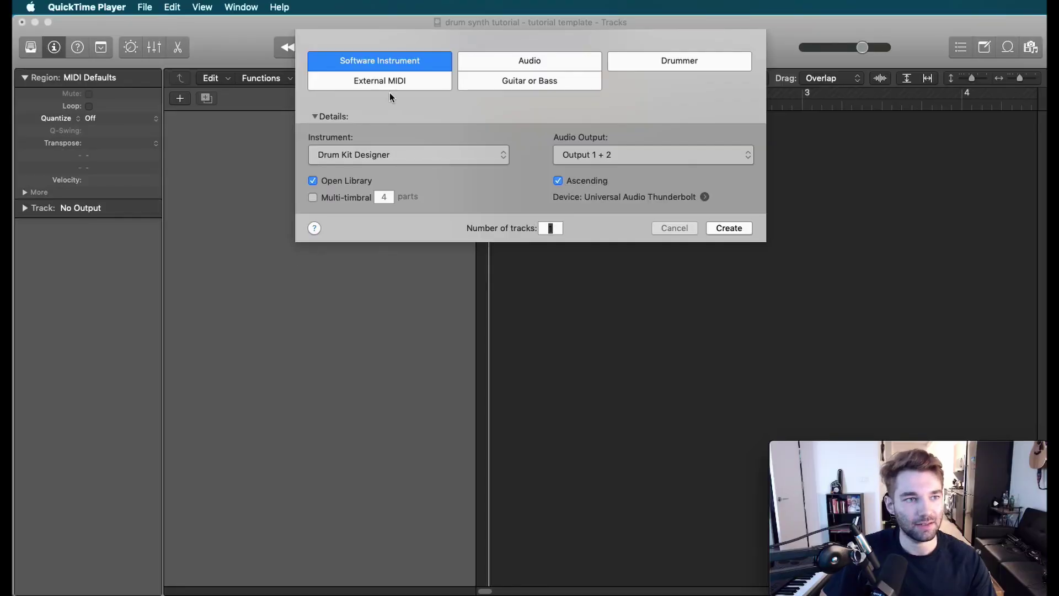
# - Create one new software instrument track with a stereo Drum Synth as its instrument
pyautogui.click(389, 22)
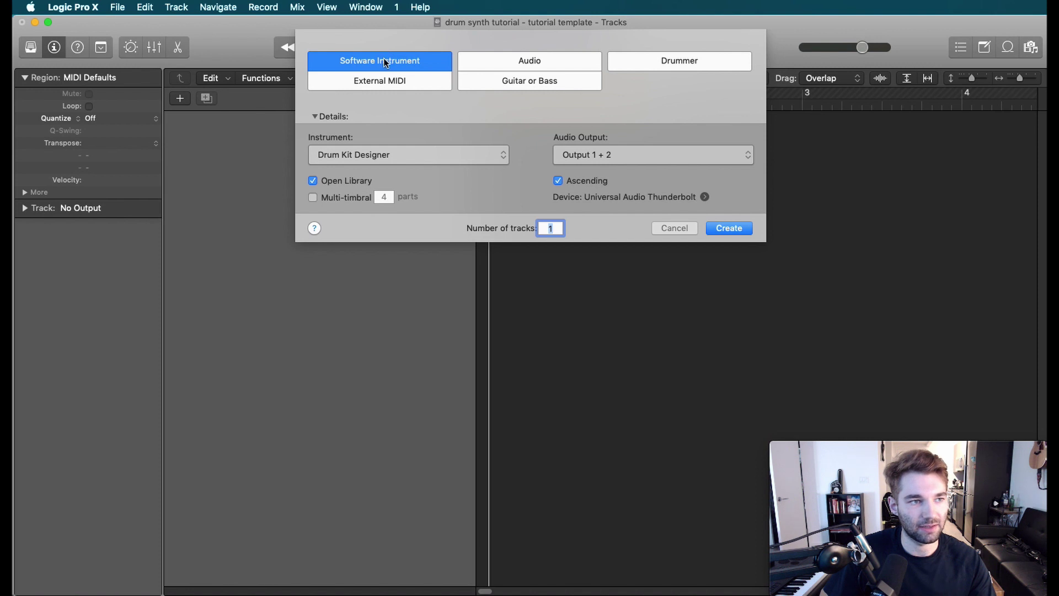
pyautogui.click(415, 159)
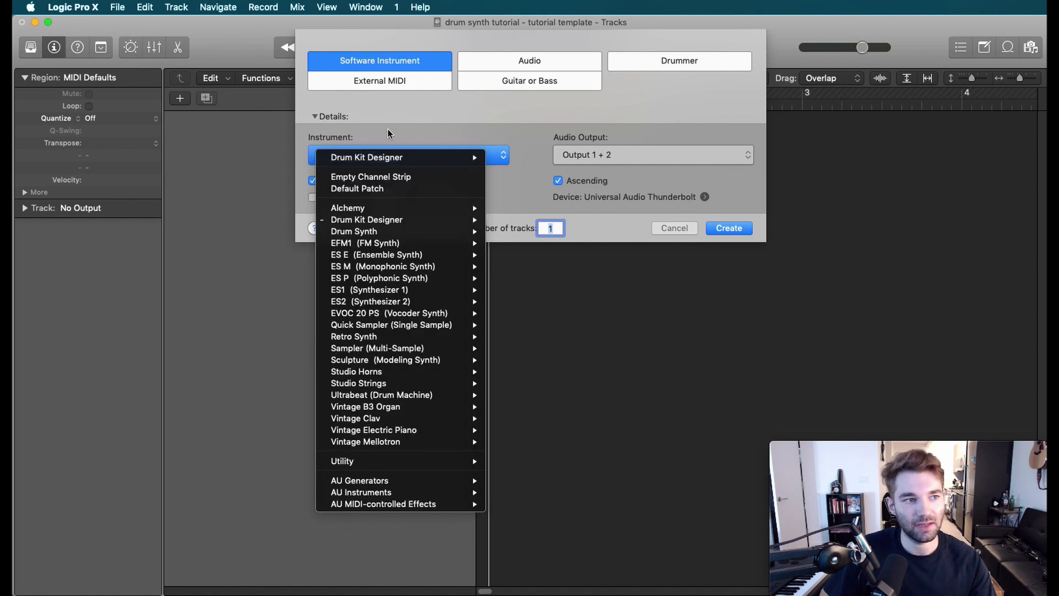
pyautogui.click(410, 128)
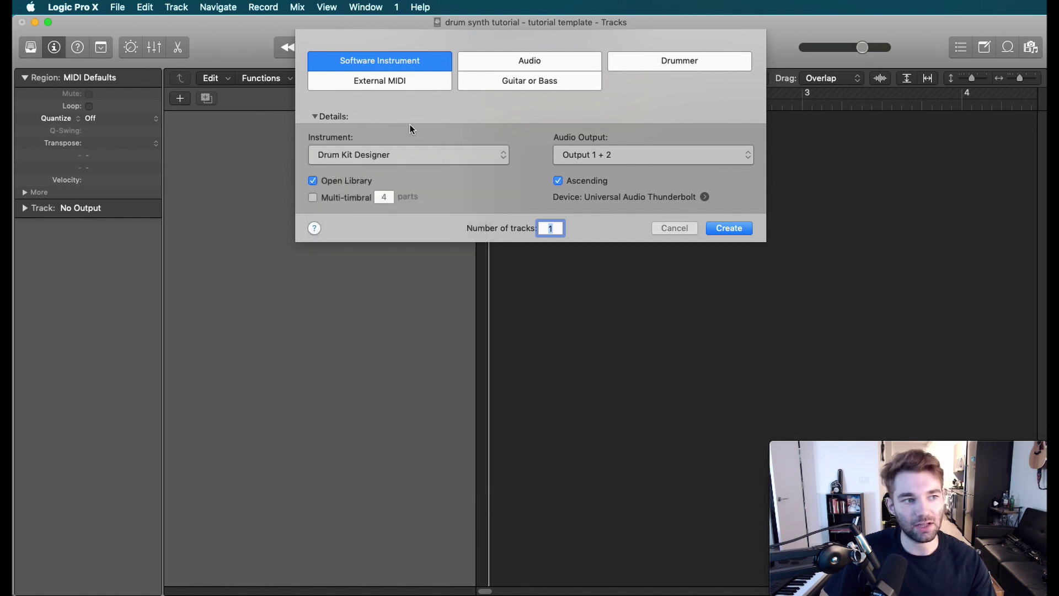
pyautogui.click(389, 154)
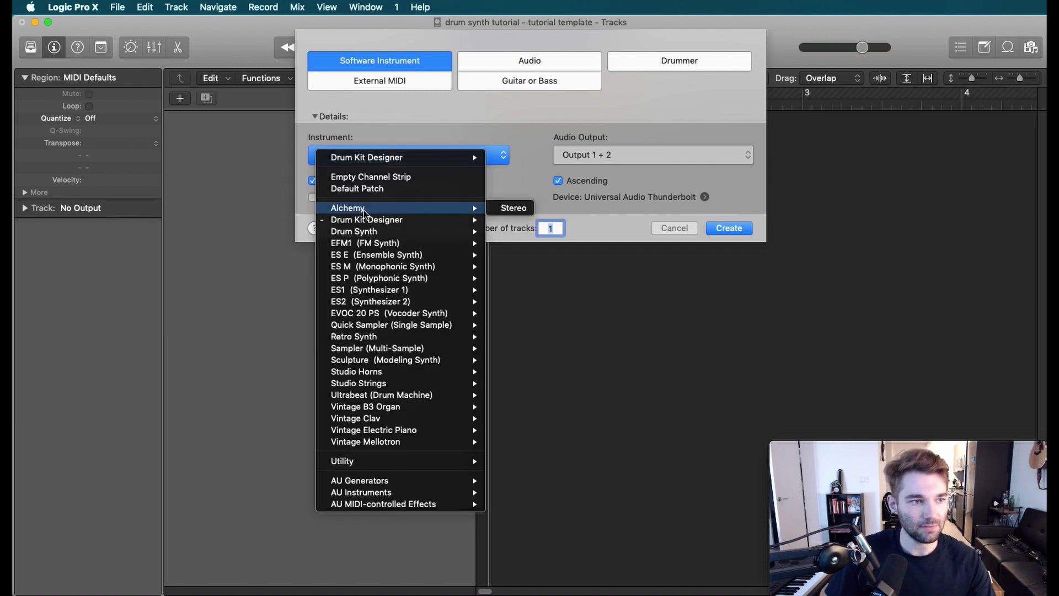
pyautogui.moveTo(368, 234)
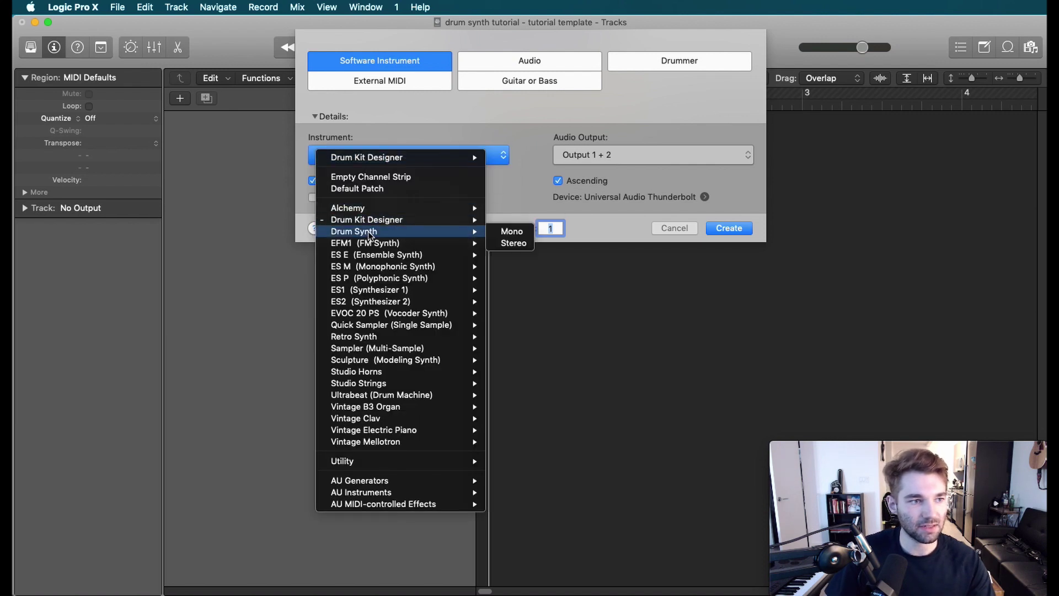
pyautogui.click(511, 244)
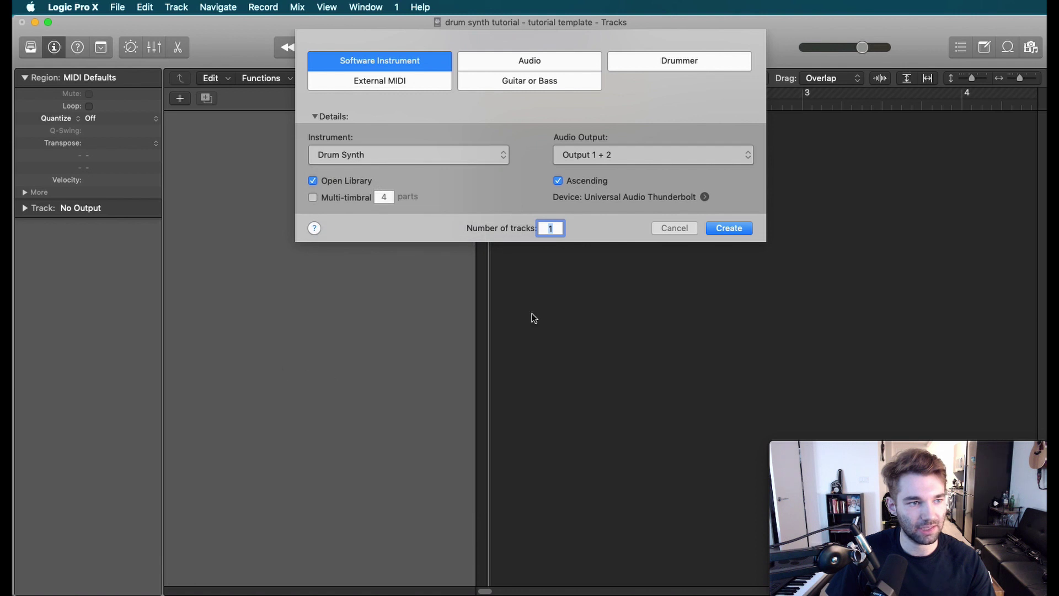
pyautogui.click(749, 229)
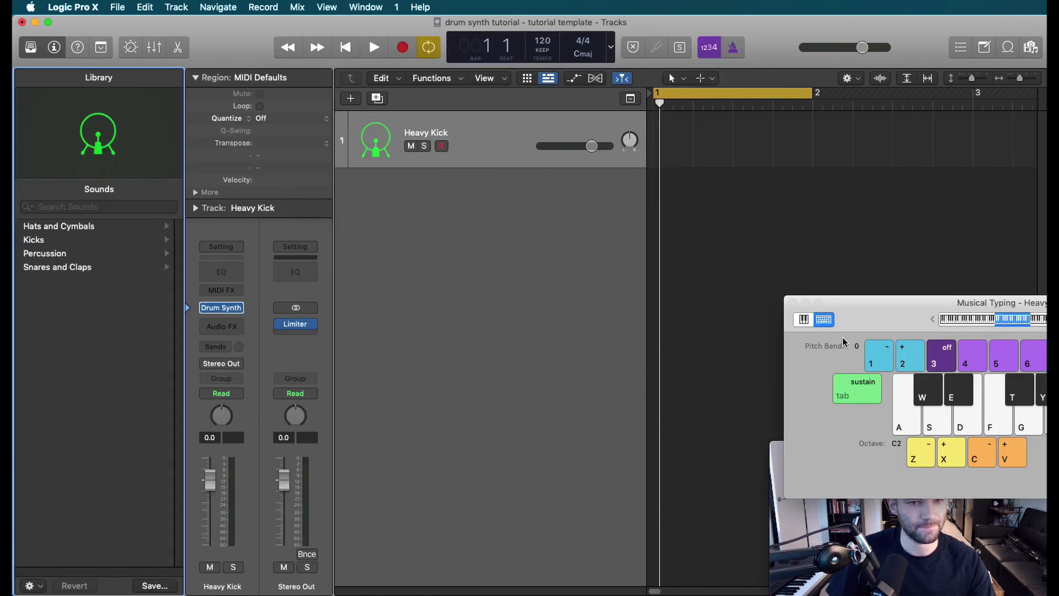
# - Place the Musical Typing keyboard below the track list so that it is fully visible and ready for playing
pyautogui.moveTo(891, 302); pyautogui.dragTo(405, 407)
pyautogui.press('super+k')
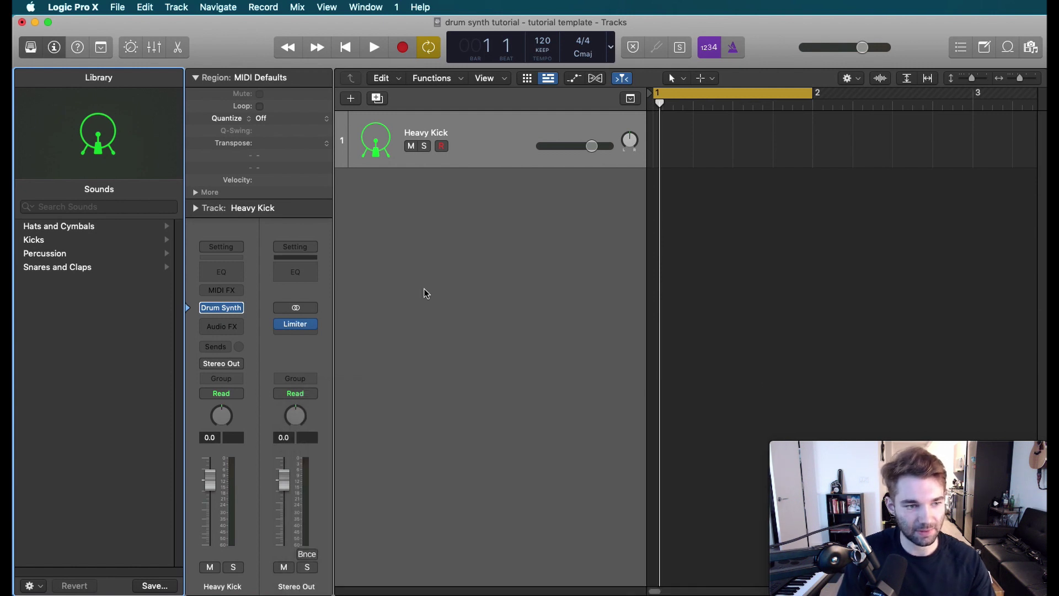
pyautogui.press('super+k')
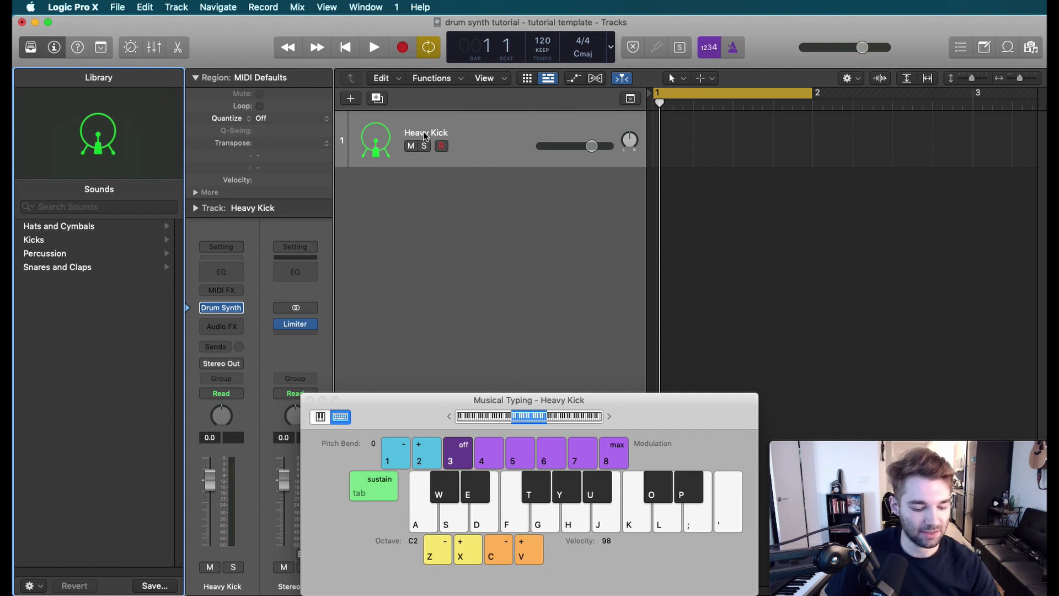
# - Audition the Heavy Kick and lower the track's volume to -2.9 dB
pyautogui.press('a')
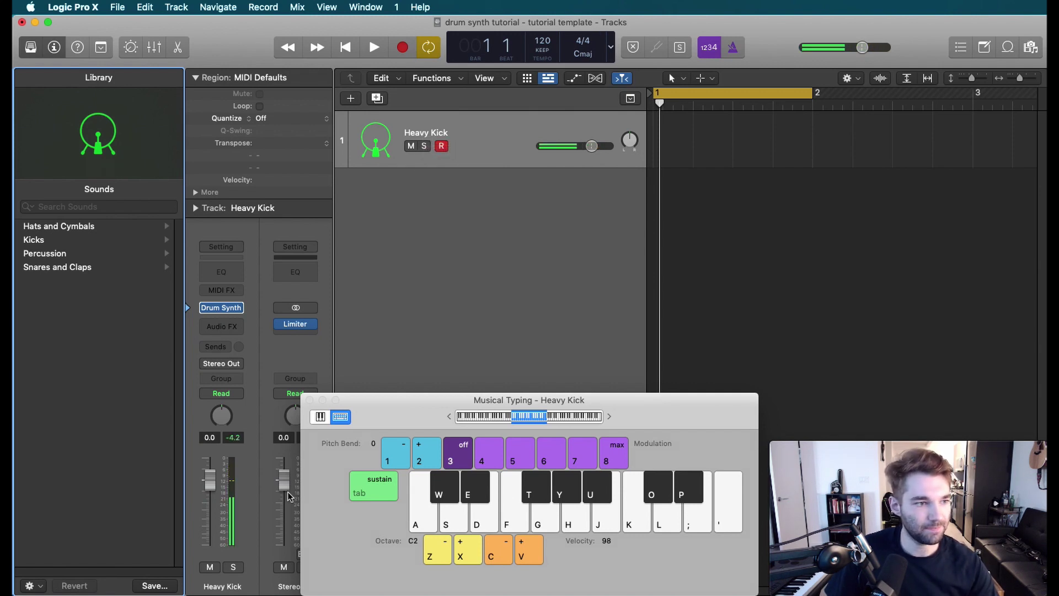
pyautogui.moveTo(209, 480); pyautogui.dragTo(221, 502)
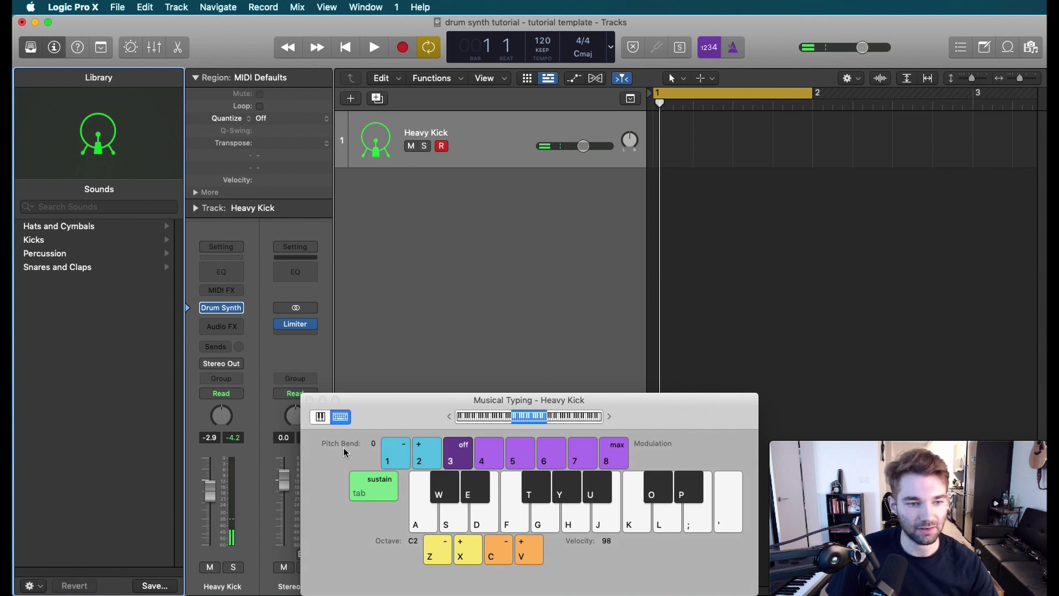
pyautogui.press('a')
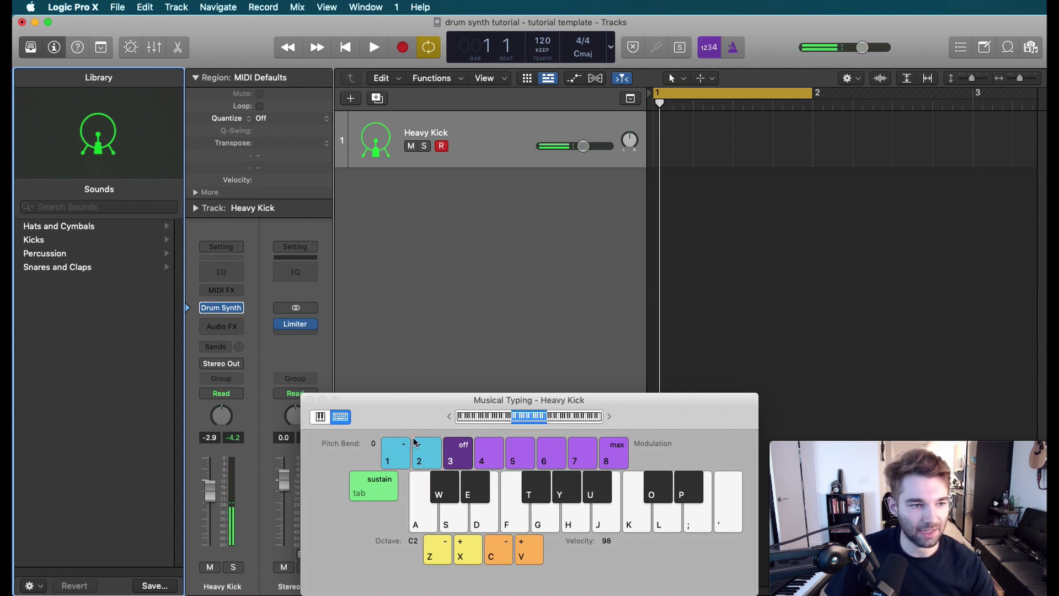
# - Open the Drum Synth interface, place it above the Musical Typing keyboard, and look through its sound categories and kick types
pyautogui.click(233, 305)
pyautogui.moveTo(881, 186); pyautogui.dragTo(478, 97)
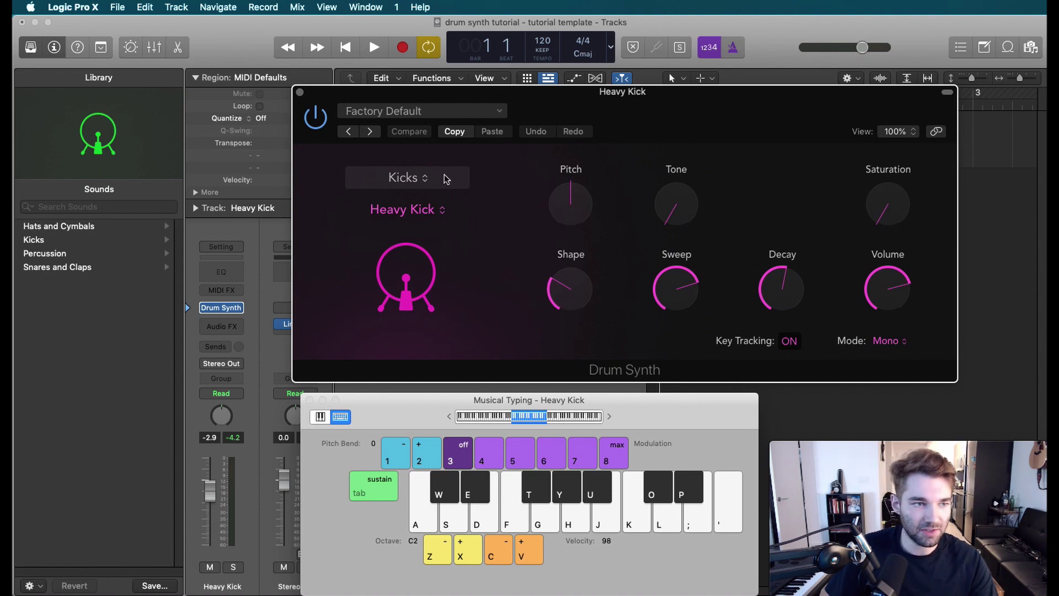
pyautogui.click(426, 184)
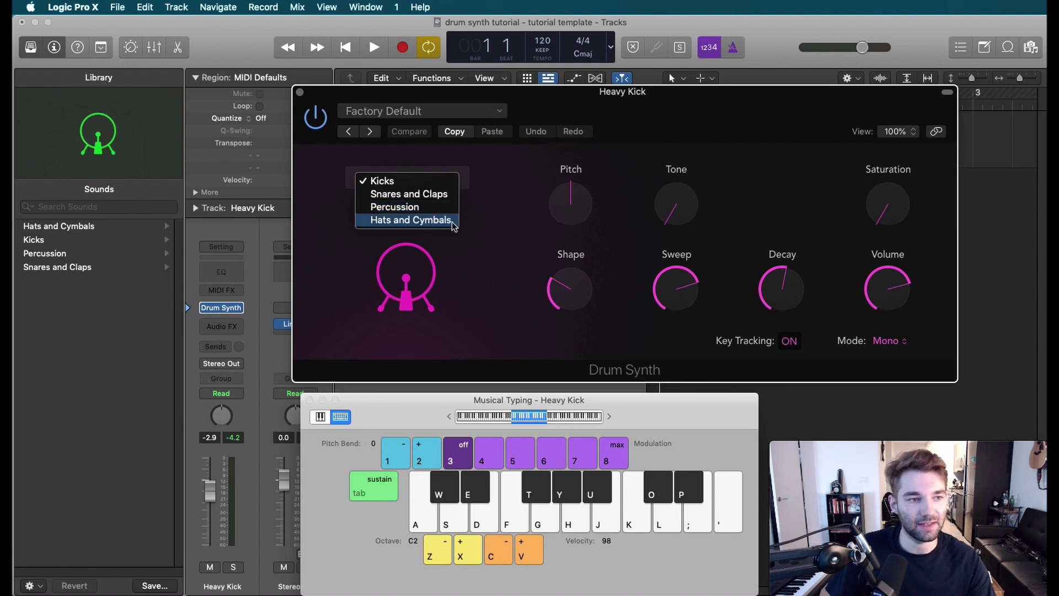
pyautogui.click(506, 169)
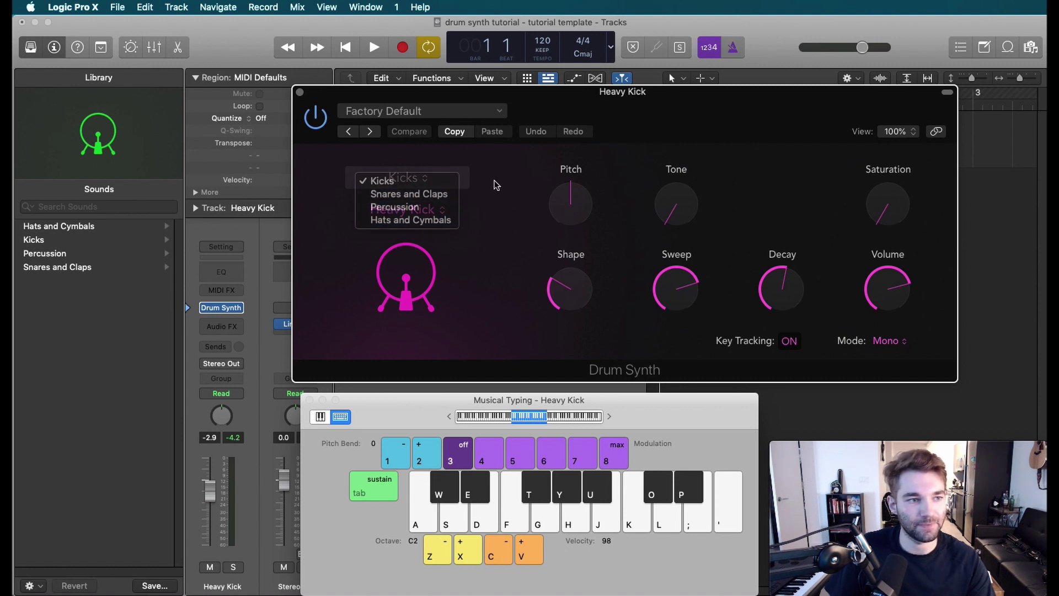
pyautogui.click(411, 185)
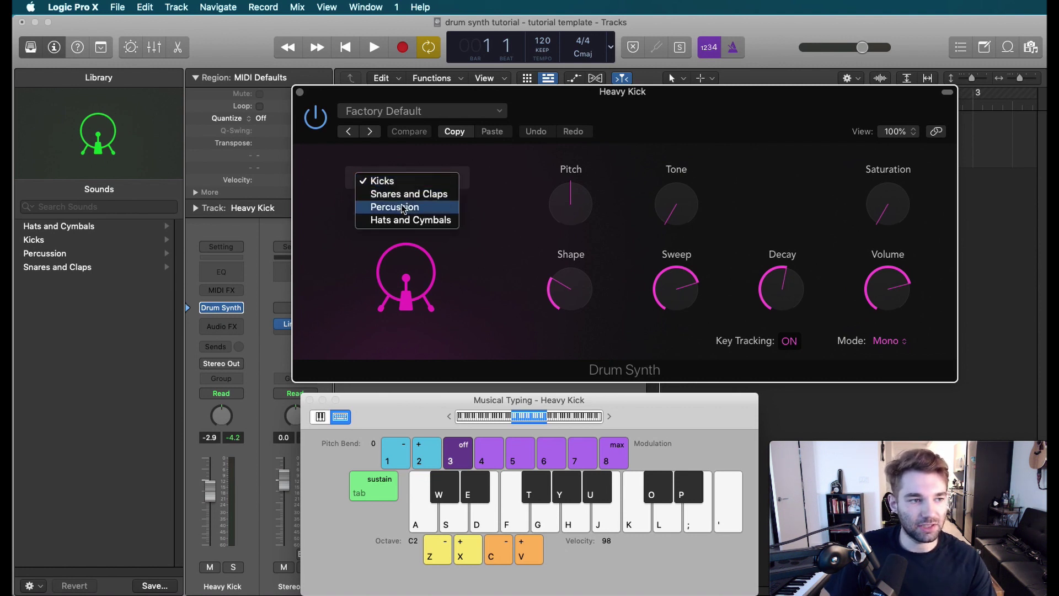
pyautogui.click(334, 195)
pyautogui.click(404, 211)
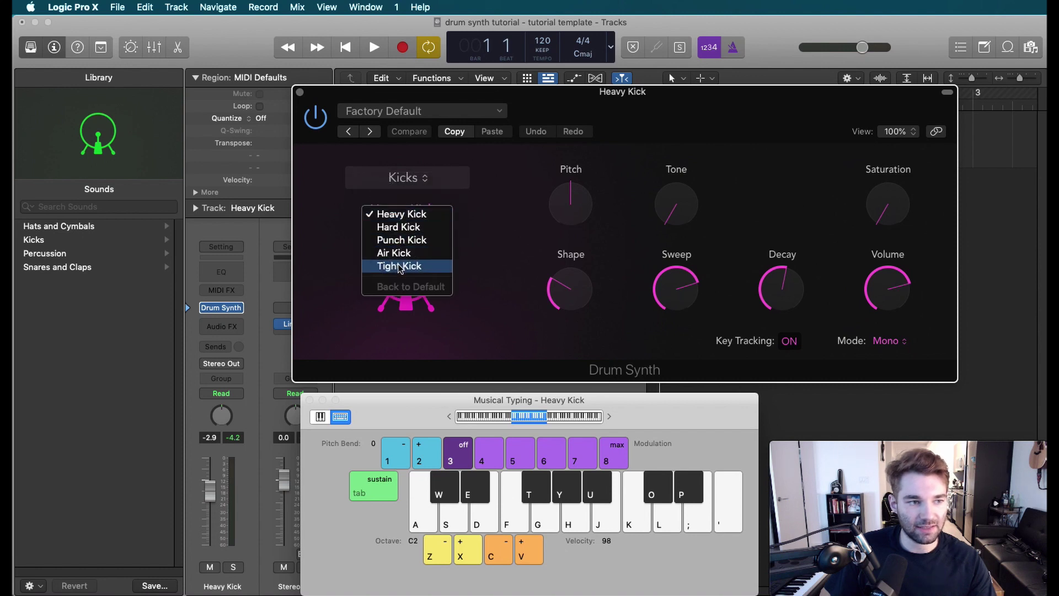
pyautogui.click(340, 217)
# - Try the Hard Kick, Punch Kick and Air Kick sounds in turn, and return to Heavy Kick
pyautogui.click(408, 212)
pyautogui.click(410, 227)
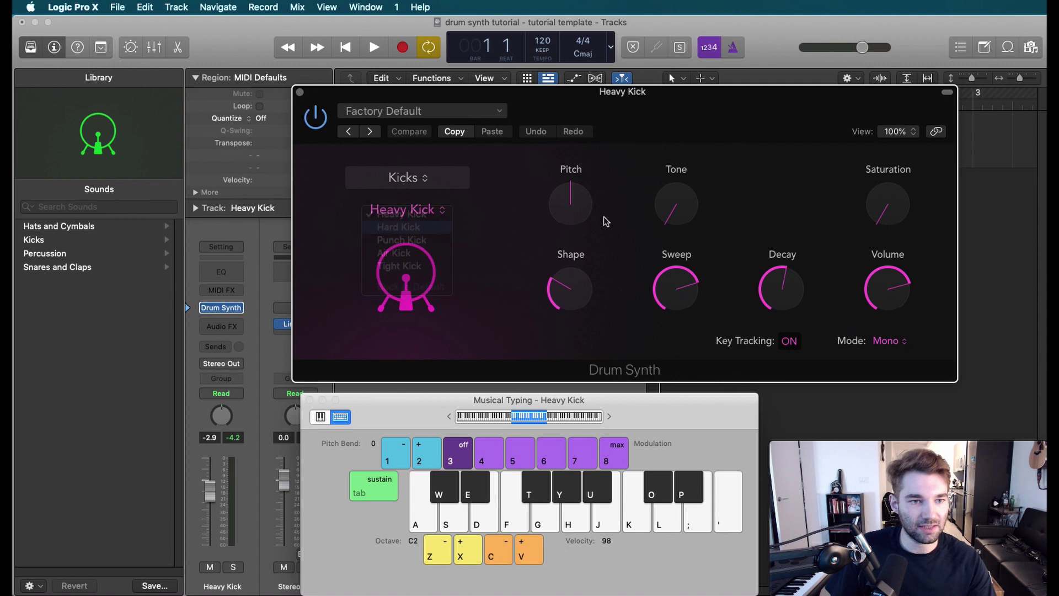
pyautogui.click(387, 212)
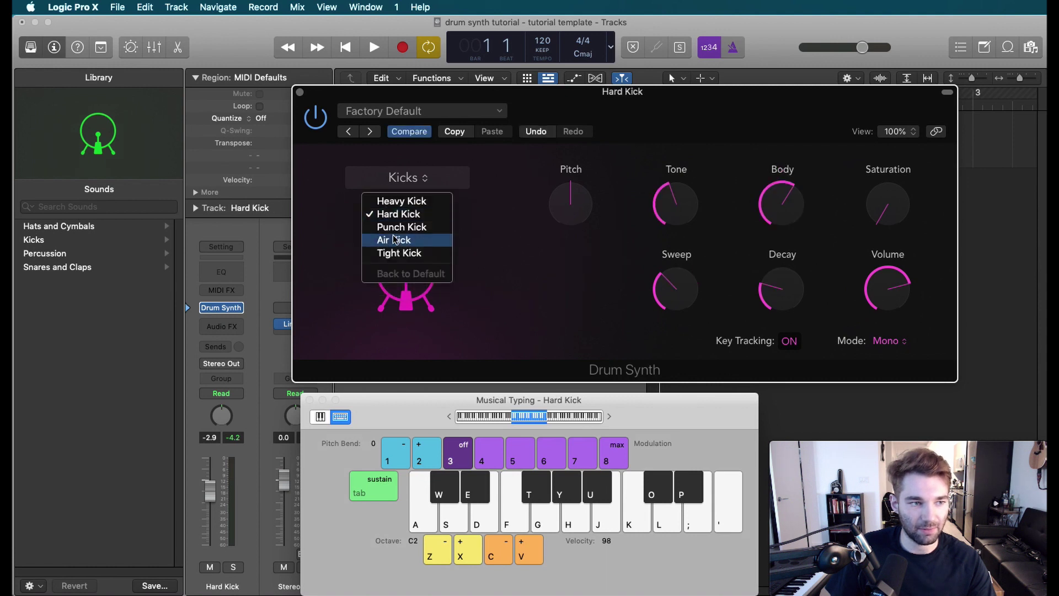
pyautogui.click(394, 227)
pyautogui.click(409, 210)
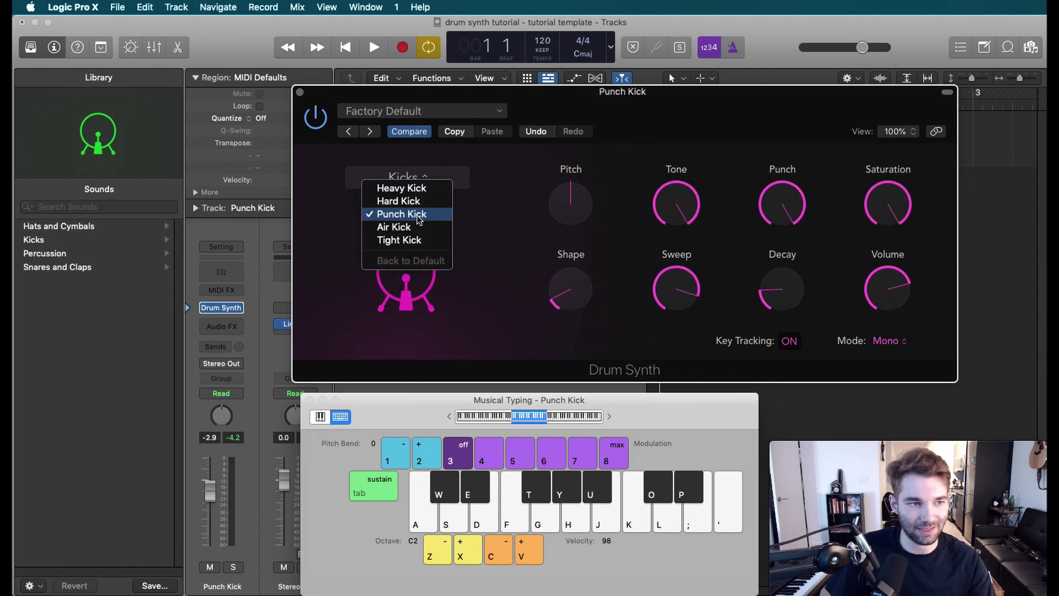
pyautogui.click(396, 223)
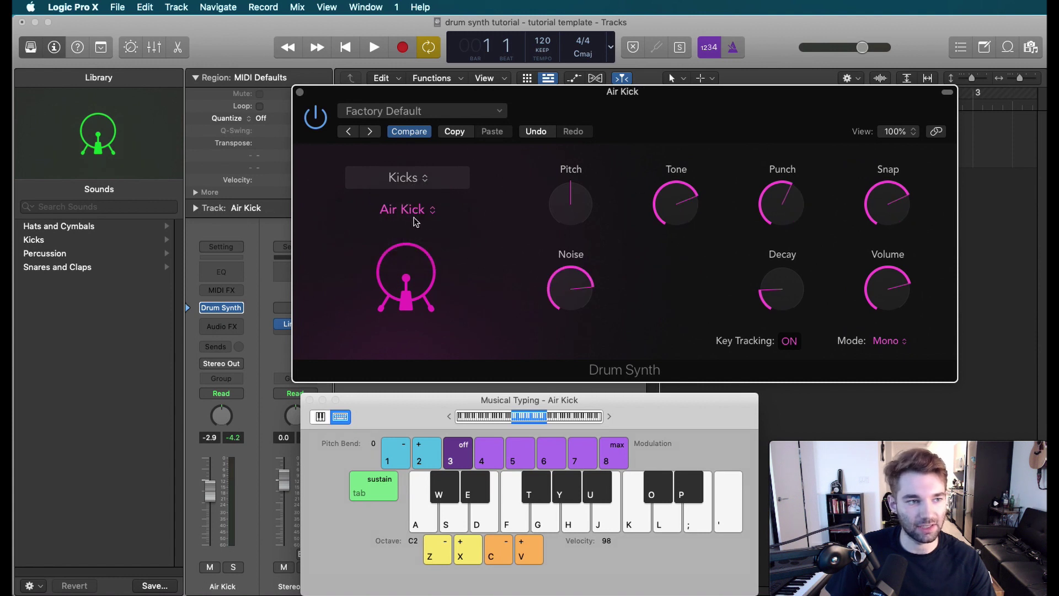
pyautogui.click(412, 212)
pyautogui.click(402, 176)
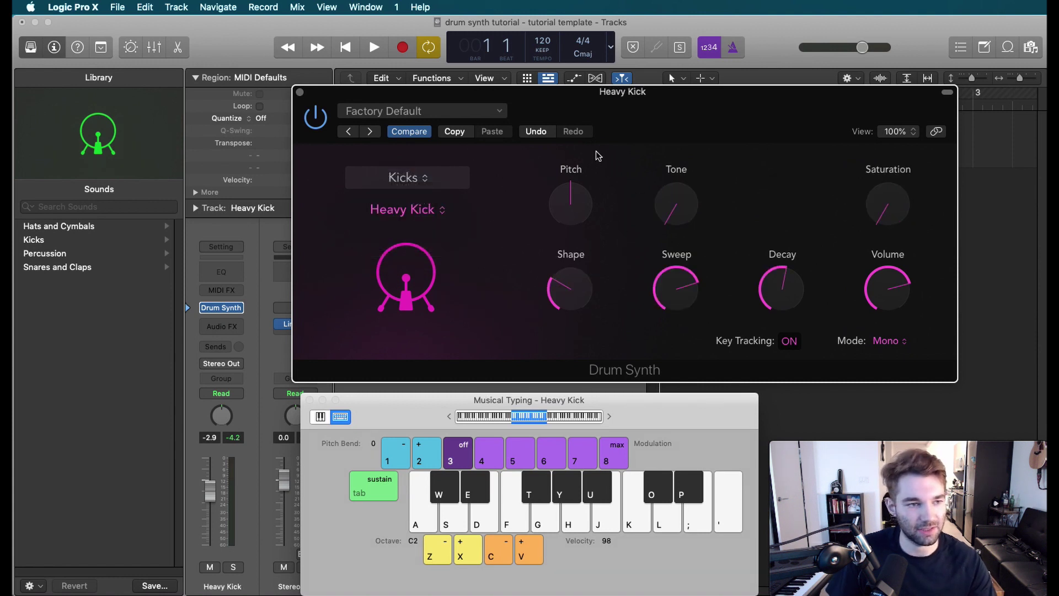
# - Audition the Heavy Kick on the C note and the D note above it
pyautogui.press('a')
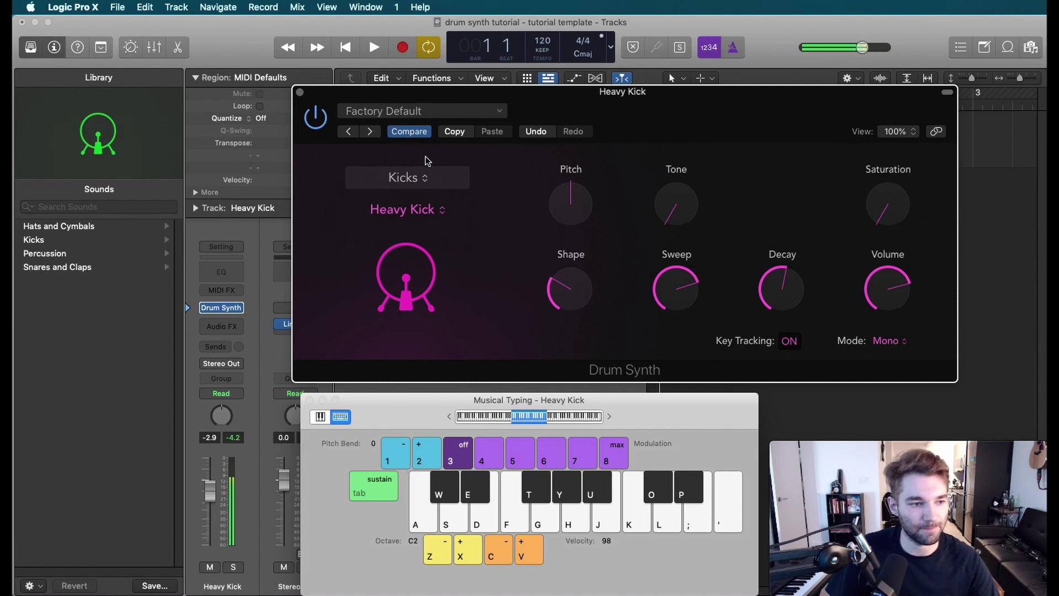
pyautogui.press('a')
pyautogui.moveTo(570, 207)
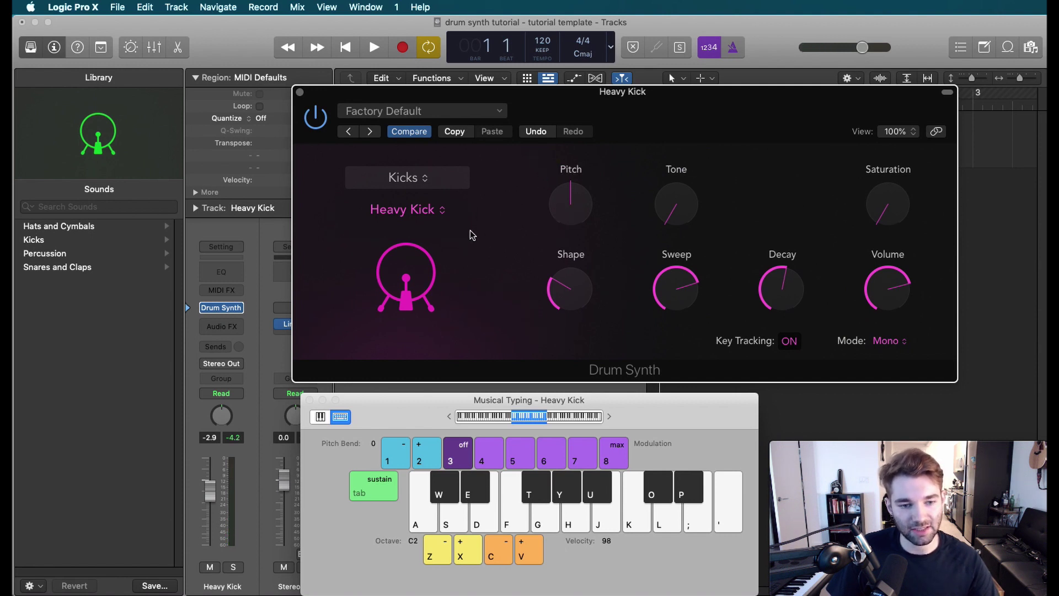
pyautogui.press('a')
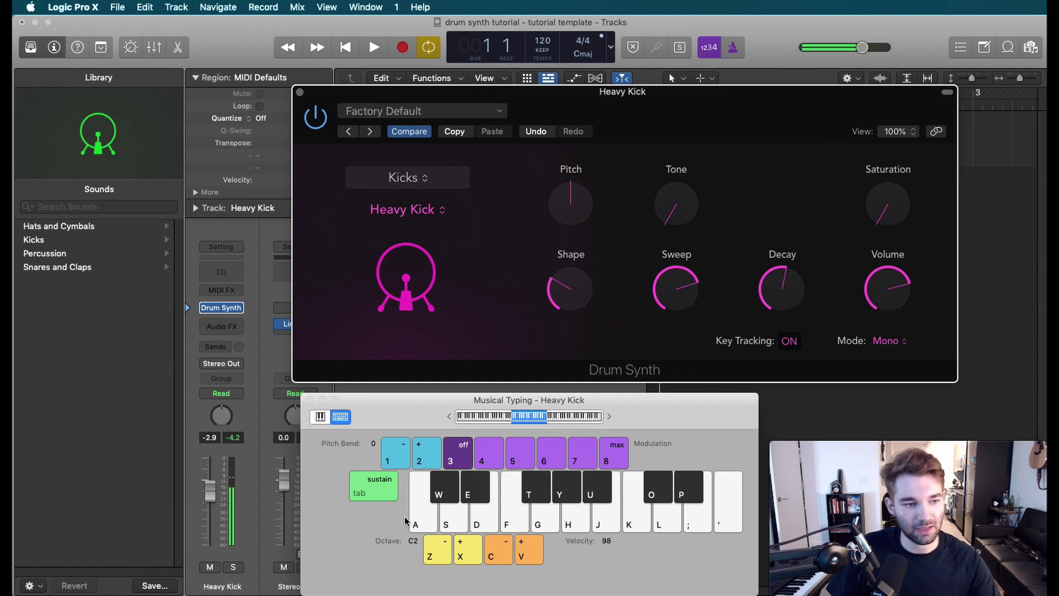
pyautogui.click(416, 522)
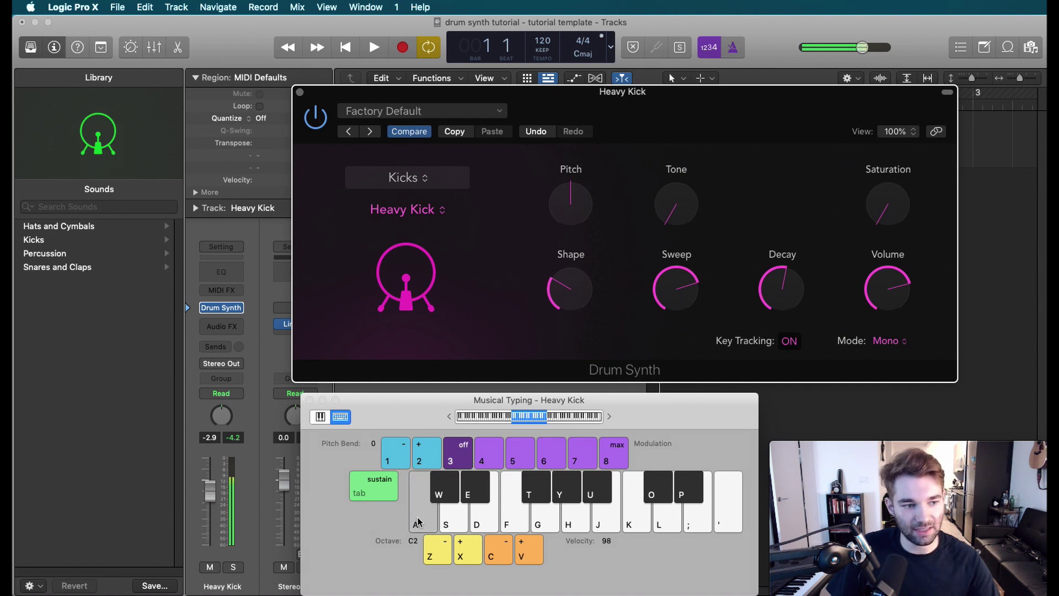
pyautogui.click(451, 519)
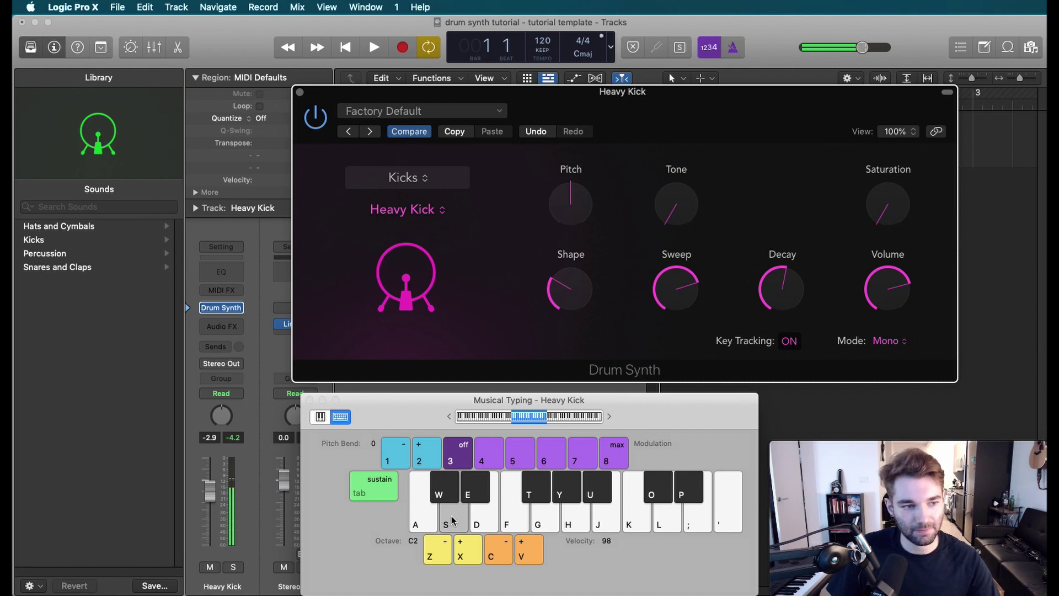
# - Play the Heavy Kick up the scale from C to the octave above and back down to hear the key tracking
pyautogui.press('a')
pyautogui.press('s')
pyautogui.press('d')
pyautogui.press('f')
pyautogui.press('g')
pyautogui.press('h')
pyautogui.press('j')
pyautogui.press('k')
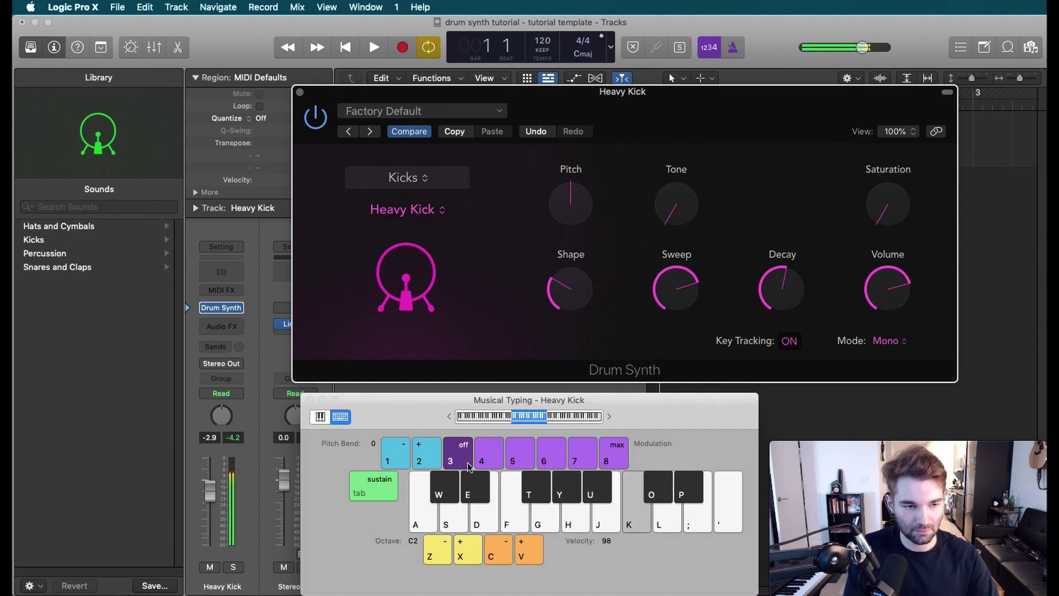
pyautogui.press('j')
pyautogui.press('f')
pyautogui.press('d')
pyautogui.press('s')
pyautogui.press('a')
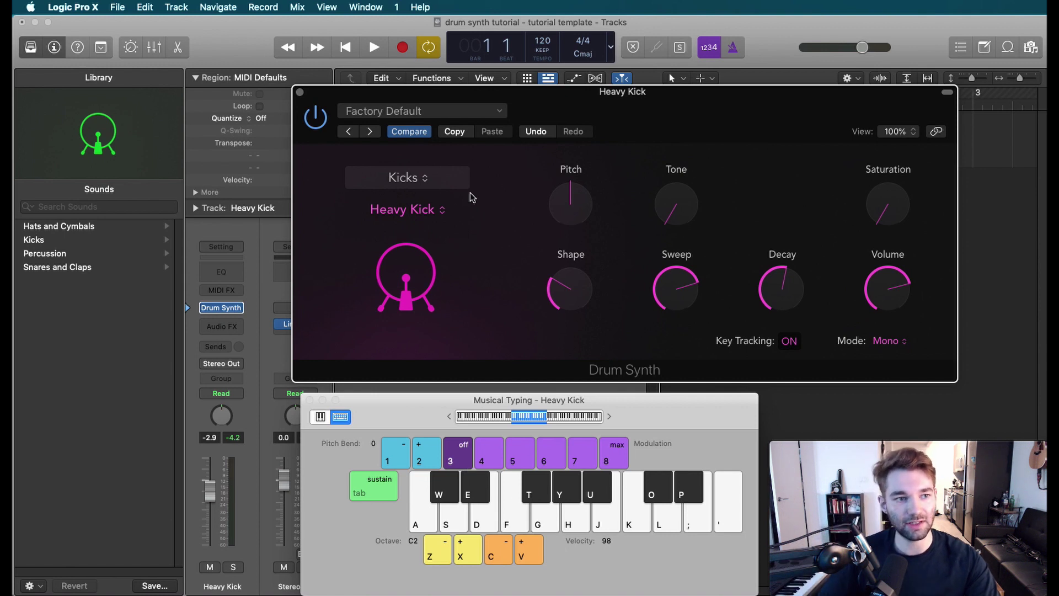
# - Try a different Pitch setting on the Heavy Kick while auditioning it
pyautogui.moveTo(578, 216); pyautogui.dragTo(582, 249)
pyautogui.press('a')
pyautogui.press('a')
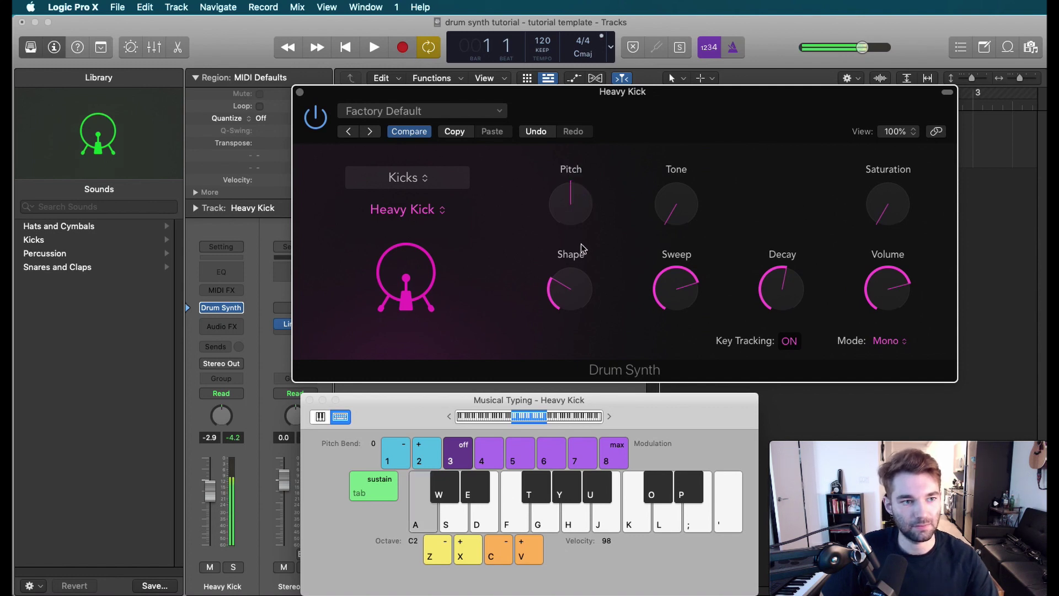
pyautogui.moveTo(560, 222)
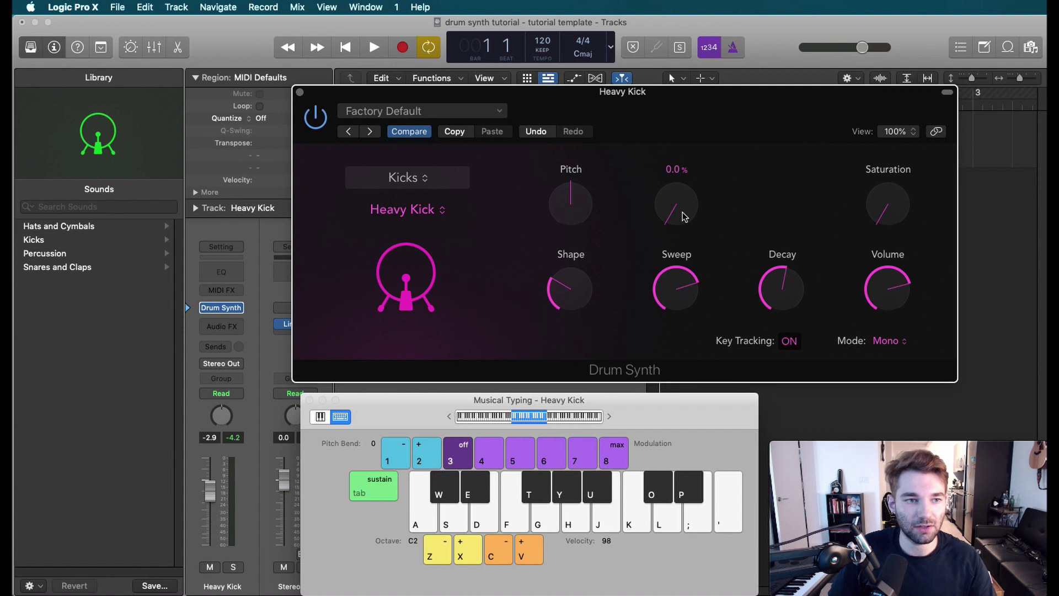
# - Raise the Heavy Kick's Tone to about 73.6% and its Sweep slightly, replaying the kick to hear the change
pyautogui.press('a')
pyautogui.moveTo(680, 221)
pyautogui.mouseDown()
pyautogui.moveTo(665, 156)
pyautogui.moveTo(670, 76)
pyautogui.moveTo(696, 44)
pyautogui.moveTo(689, 224)
pyautogui.moveTo(697, 307)
pyautogui.moveTo(720, 374)
pyautogui.moveTo(693, 229)
pyautogui.mouseUp()
pyautogui.press('a')
pyautogui.press('a')
pyautogui.press('a')
pyautogui.press('a')
pyautogui.press('a')
pyautogui.press('a')
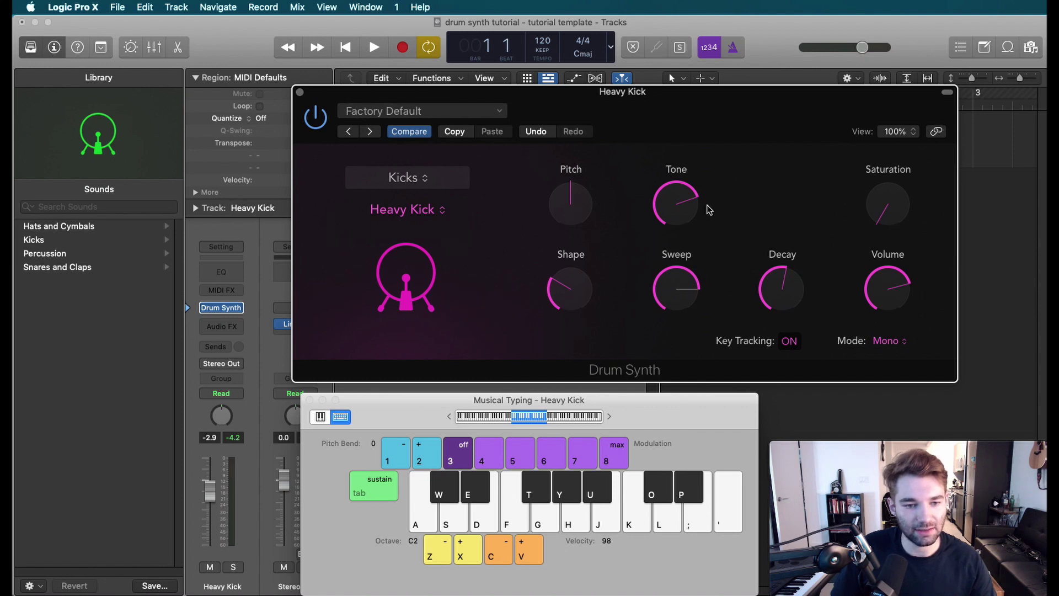
# - Lower the Heavy Kick's Tone to roughly a quarter of its range, replaying the kick to compare the sound
pyautogui.moveTo(697, 214)
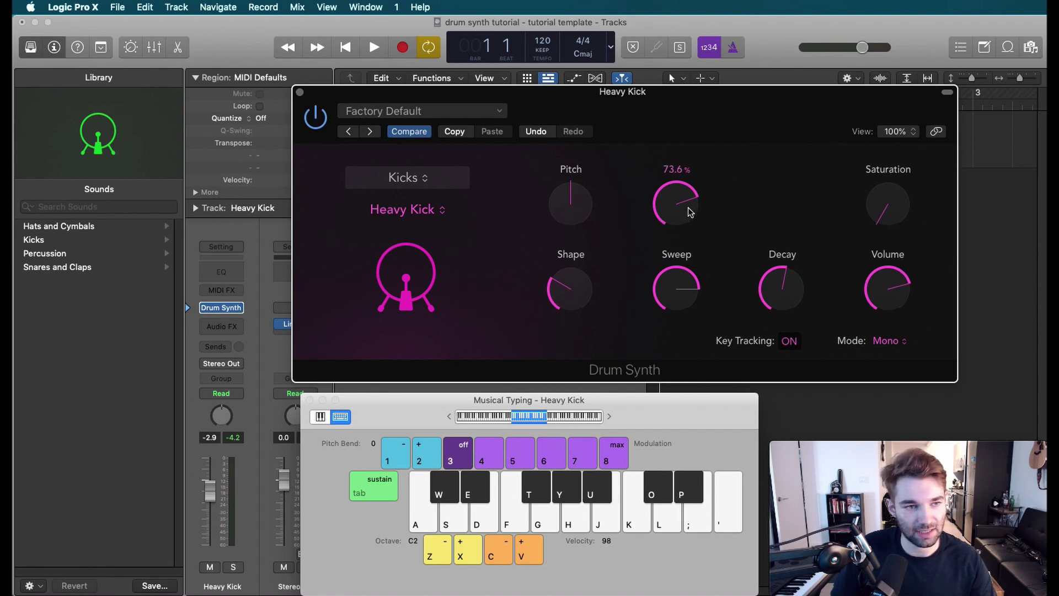
pyautogui.press('a')
pyautogui.moveTo(691, 211); pyautogui.dragTo(687, 232)
pyautogui.press('a')
pyautogui.press('a')
pyautogui.press('a')
pyautogui.press('a')
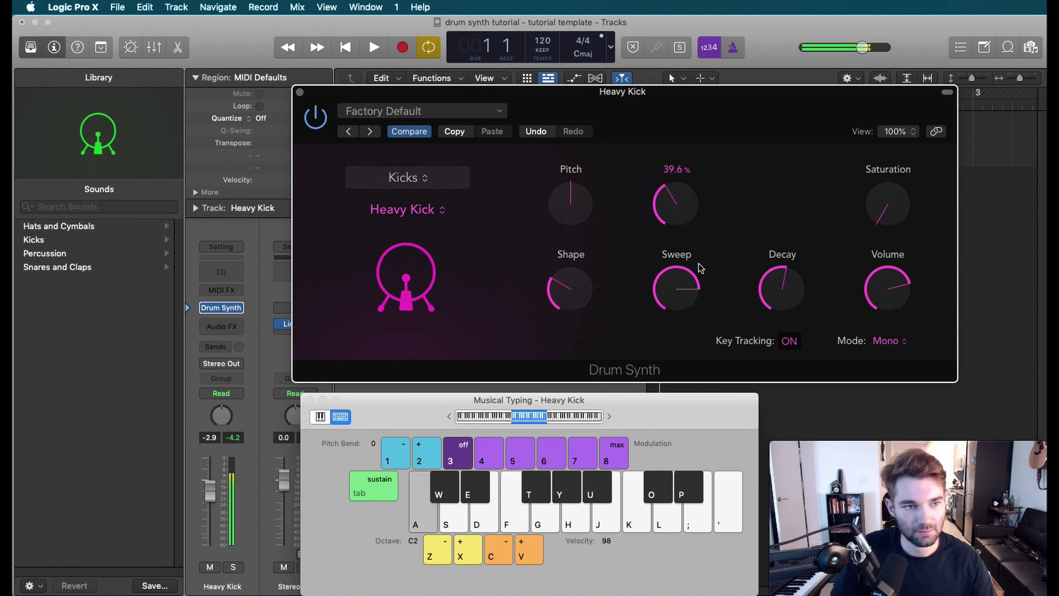
pyautogui.press('a')
pyautogui.moveTo(699, 267); pyautogui.dragTo(717, 280)
pyautogui.press('a')
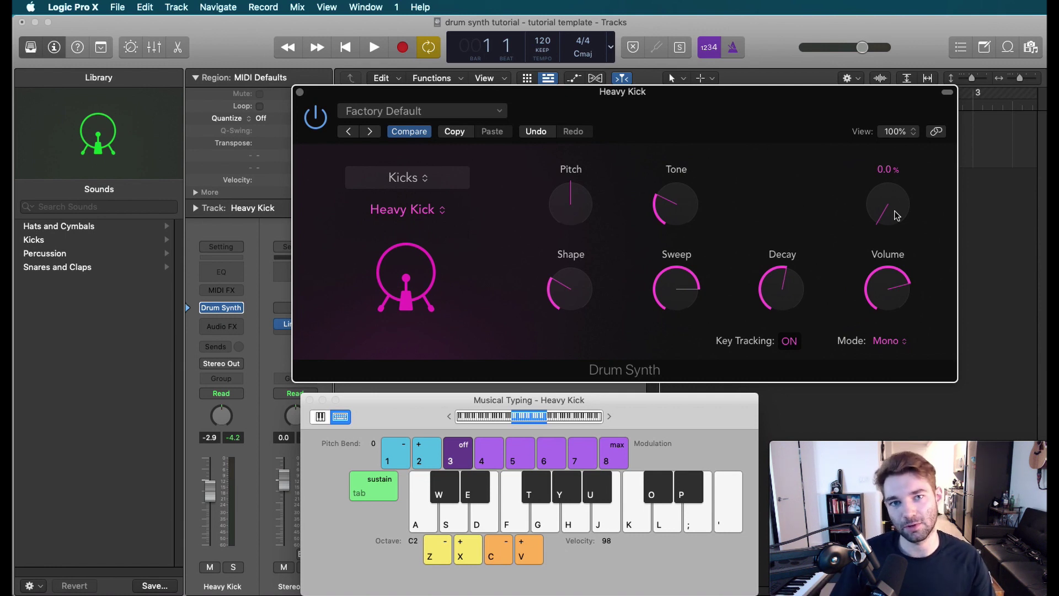
# - Try high and low Saturation settings on the Heavy Kick while replaying it, ending at about 29.5%
pyautogui.press('a')
pyautogui.moveTo(894, 213); pyautogui.dragTo(902, 91)
pyautogui.press('a')
pyautogui.press('a')
pyautogui.press('a')
pyautogui.press('a')
pyautogui.press('a')
pyautogui.moveTo(907, 166); pyautogui.dragTo(907, 310)
pyautogui.press('a')
# - Try a high Shape setting of about 72.4% on the Heavy Kick, and lower it near the bottom of its range while replaying
pyautogui.press('a')
pyautogui.moveTo(892, 215); pyautogui.dragTo(886, 206)
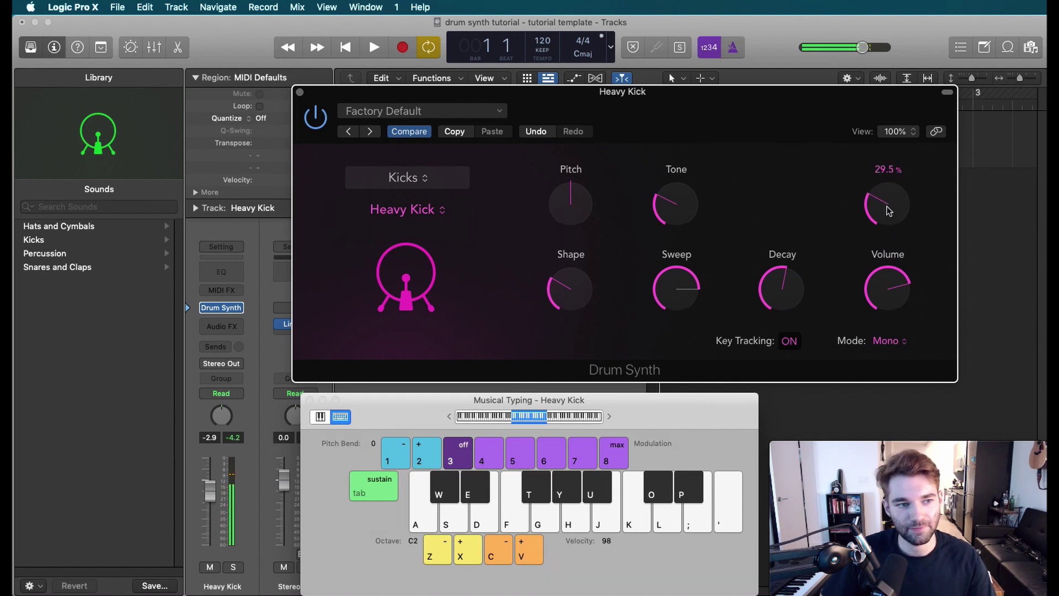
pyautogui.press('a')
pyautogui.press('a')
pyautogui.moveTo(568, 280); pyautogui.dragTo(554, 198)
pyautogui.press('a')
pyautogui.press('a')
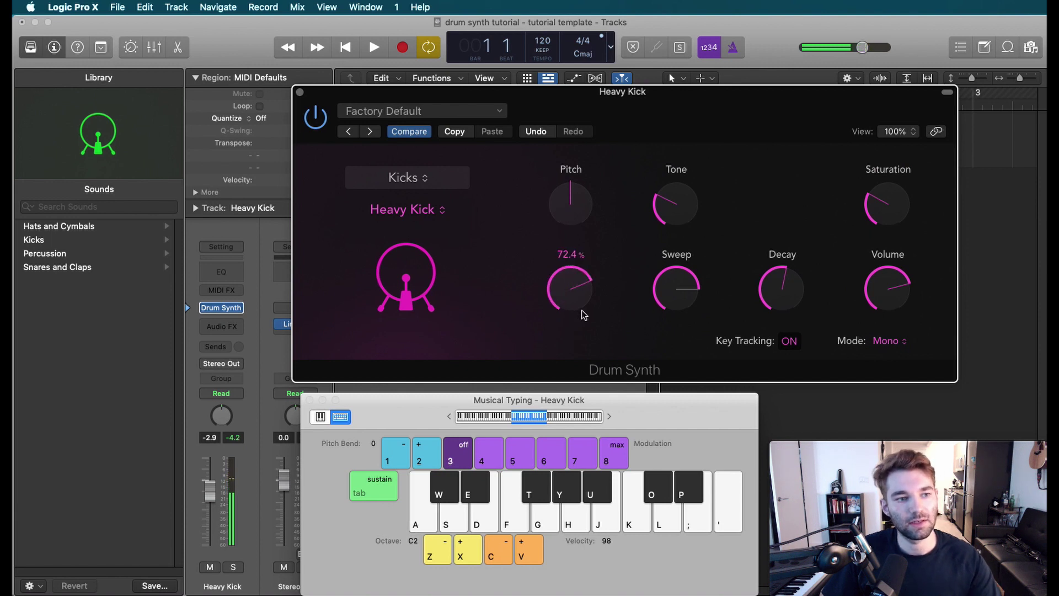
pyautogui.moveTo(561, 295); pyautogui.dragTo(586, 387)
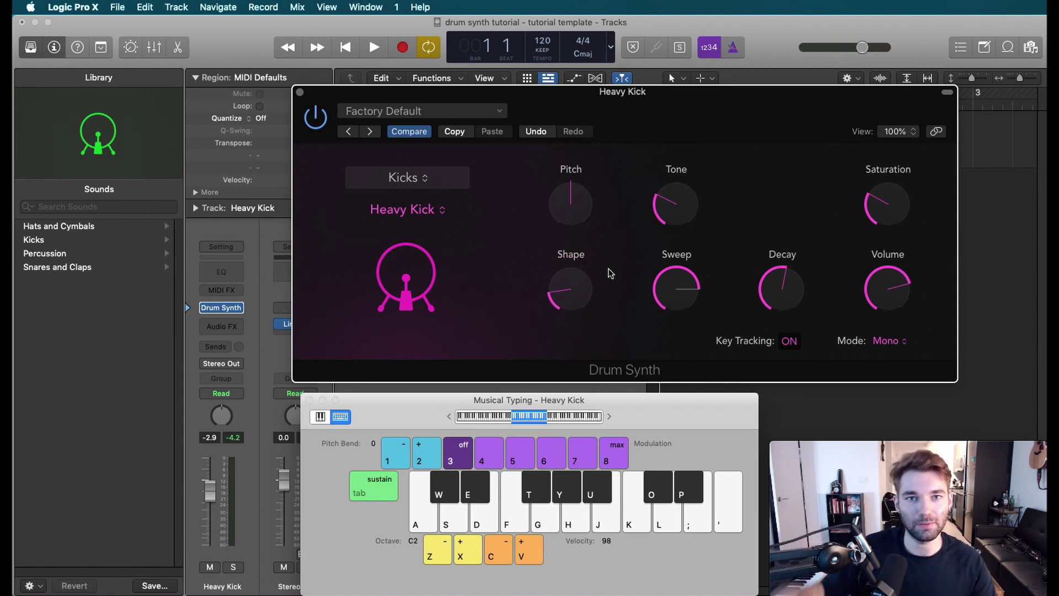
pyautogui.press('a')
pyautogui.moveTo(575, 279); pyautogui.dragTo(558, 293)
pyautogui.press('a')
pyautogui.press('a')
pyautogui.press('a')
pyautogui.press('a')
pyautogui.press('a')
pyautogui.press('a')
pyautogui.press('a')
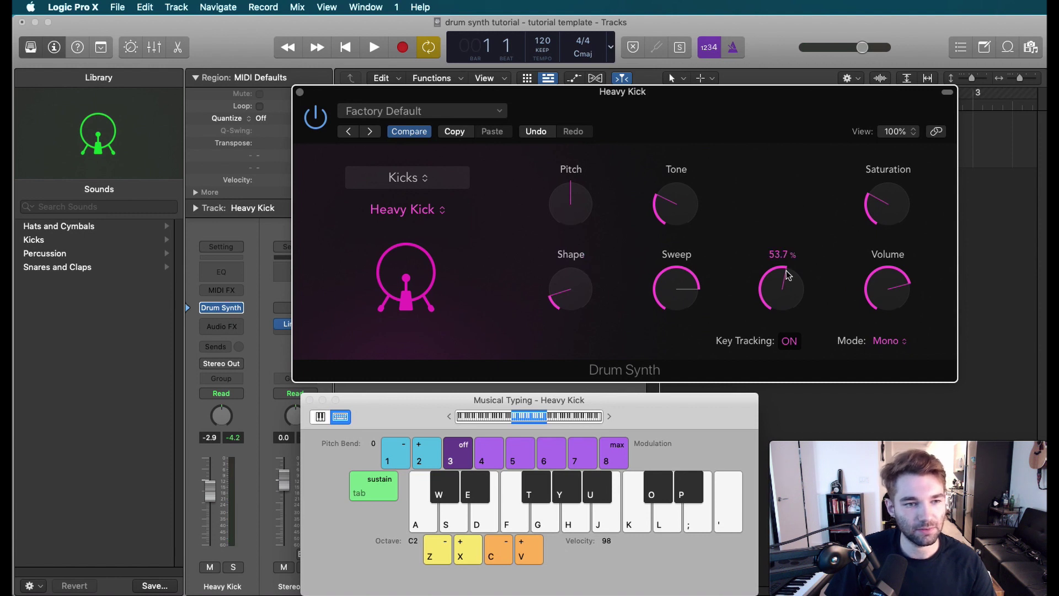
# - Try a shorter Decay on the Heavy Kick and raise it to 67.5% and 100%, replaying the kick to compare
pyautogui.moveTo(785, 277); pyautogui.dragTo(793, 341)
pyautogui.click(793, 340)
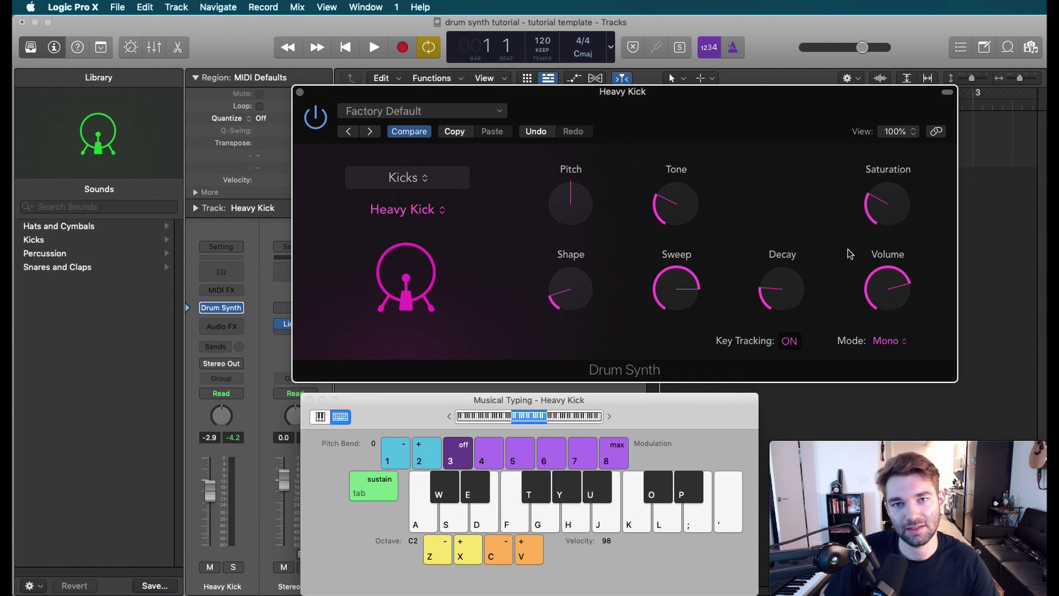
pyautogui.moveTo(789, 307); pyautogui.dragTo(757, 213)
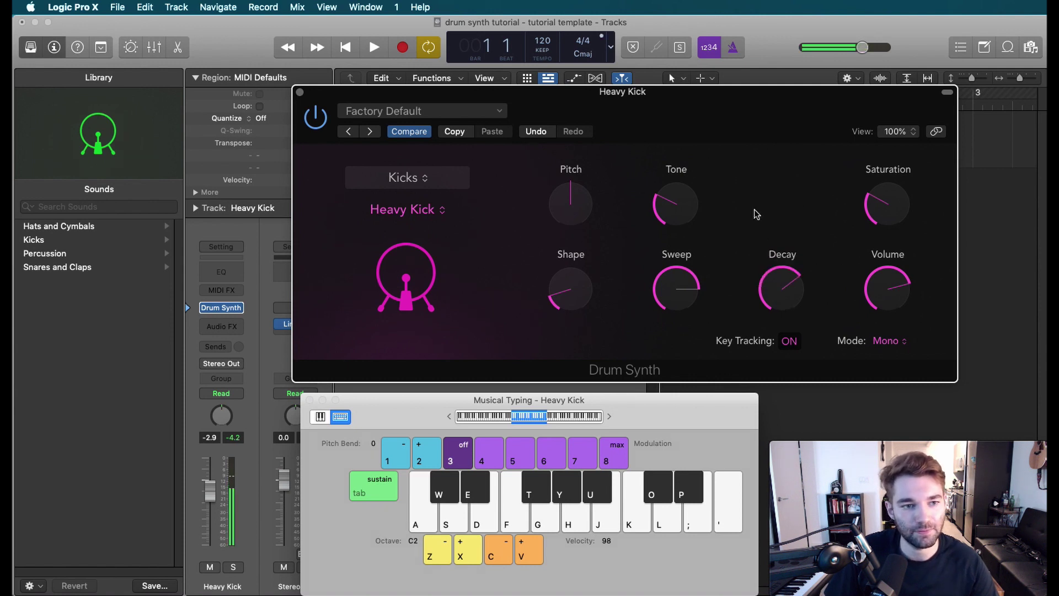
pyautogui.press('a')
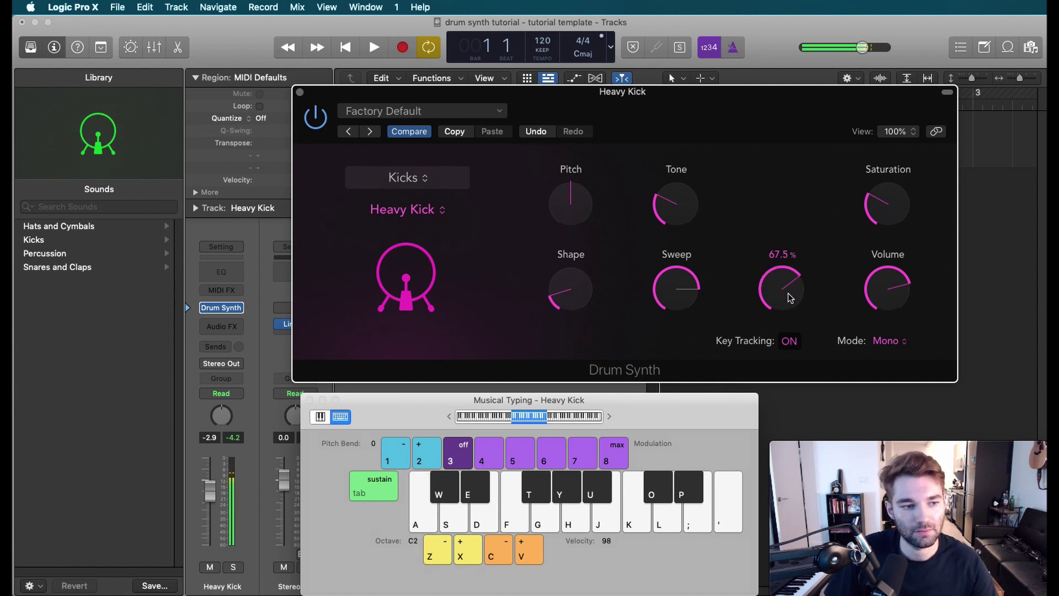
pyautogui.moveTo(795, 295); pyautogui.dragTo(785, 231)
pyautogui.press('a')
pyautogui.moveTo(781, 290)
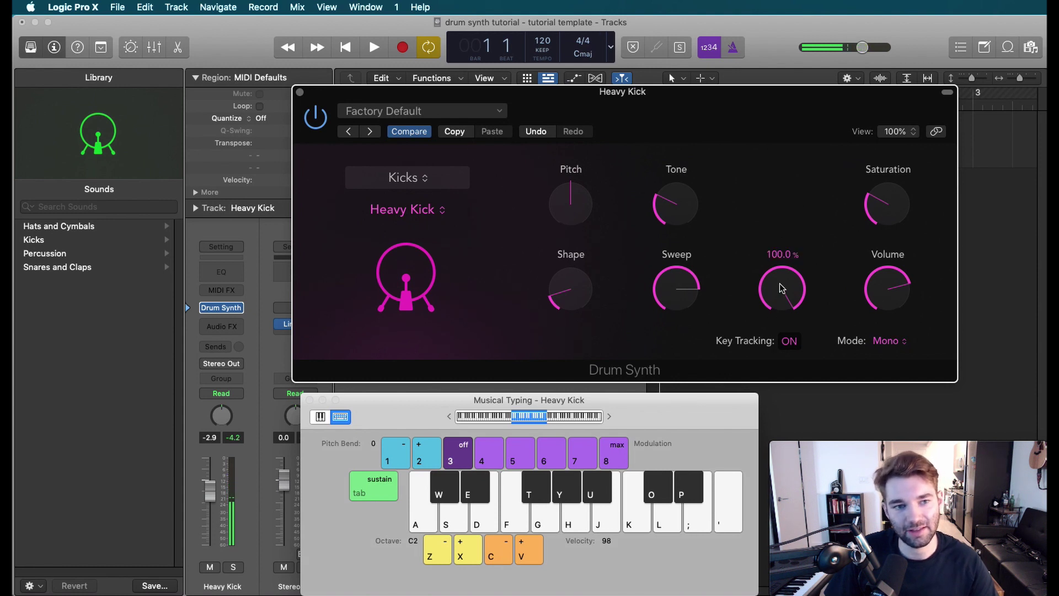
# - Lower the Heavy Kick's Decay to its minimum and bring it up to about 7.3%, replaying the kick at each setting
pyautogui.moveTo(782, 288); pyautogui.dragTo(818, 487)
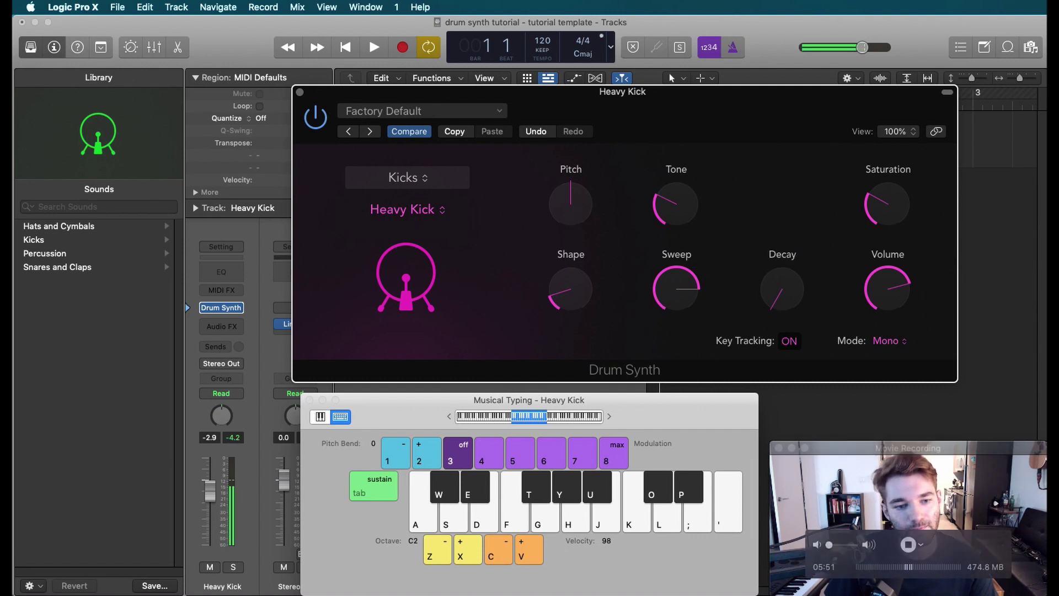
pyautogui.press('a')
pyautogui.moveTo(760, 310); pyautogui.dragTo(779, 285)
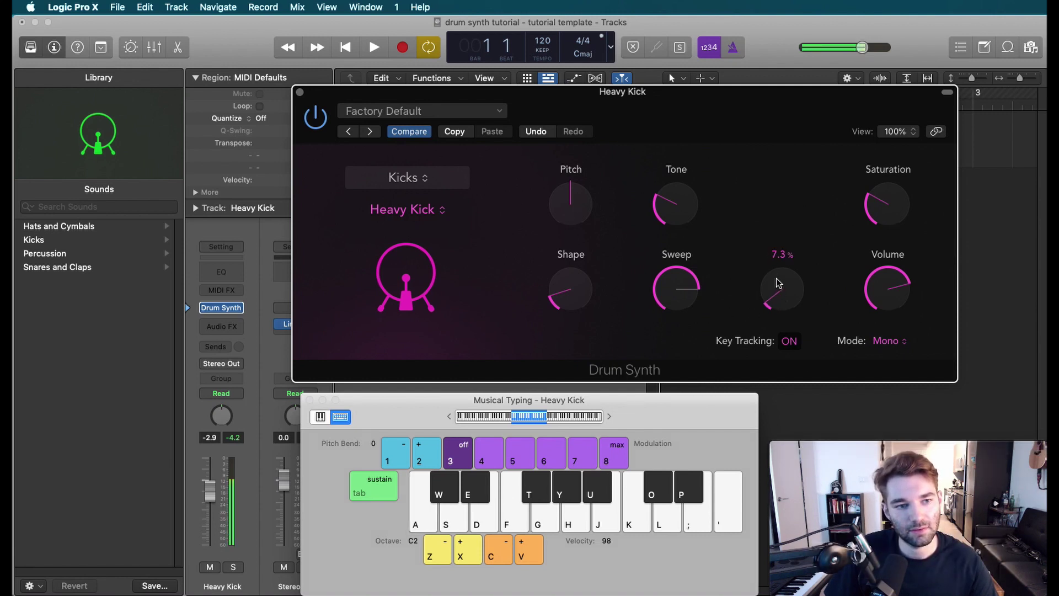
pyautogui.press('a')
# - Raise the Heavy Kick's Sweep close to its maximum and its Decay to roughly a quarter, replaying the kick repeatedly
pyautogui.moveTo(654, 285)
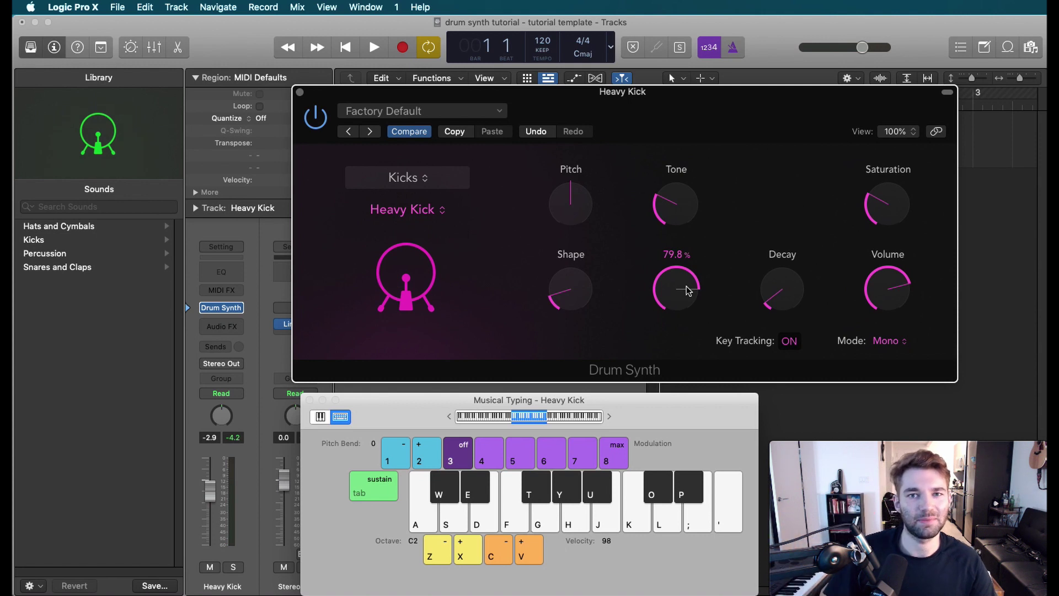
pyautogui.press('a')
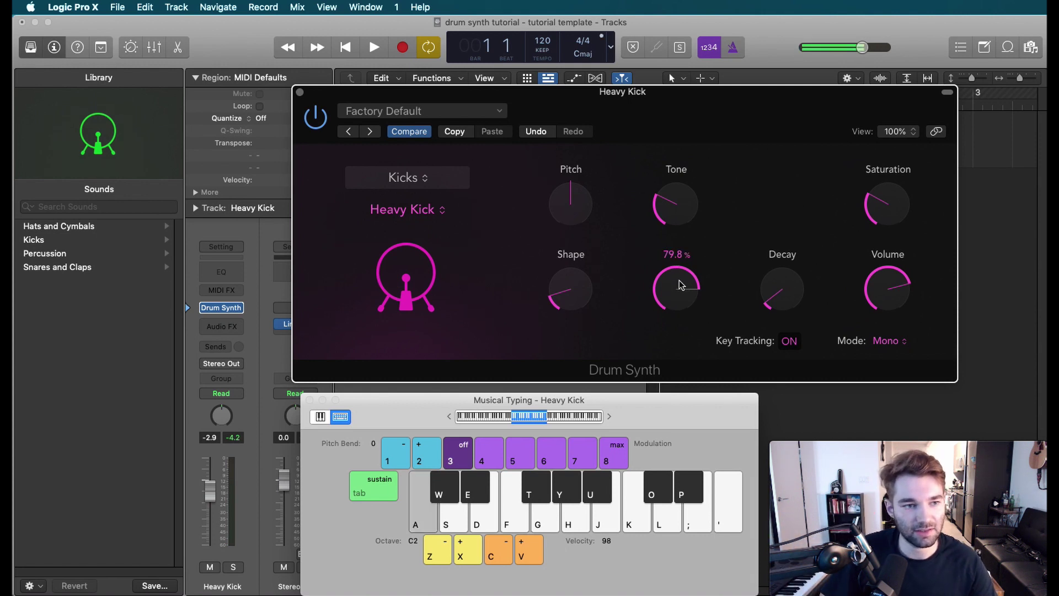
pyautogui.moveTo(682, 285); pyautogui.dragTo(677, 247)
pyautogui.moveTo(773, 295); pyautogui.dragTo(634, 300)
pyautogui.press('a')
pyautogui.press('a')
pyautogui.press('a')
pyautogui.press('a')
pyautogui.press('a')
pyautogui.press('a')
# - Switch the kick sound to Air Kick and lower its Noise to about 30.9%
pyautogui.moveTo(678, 218)
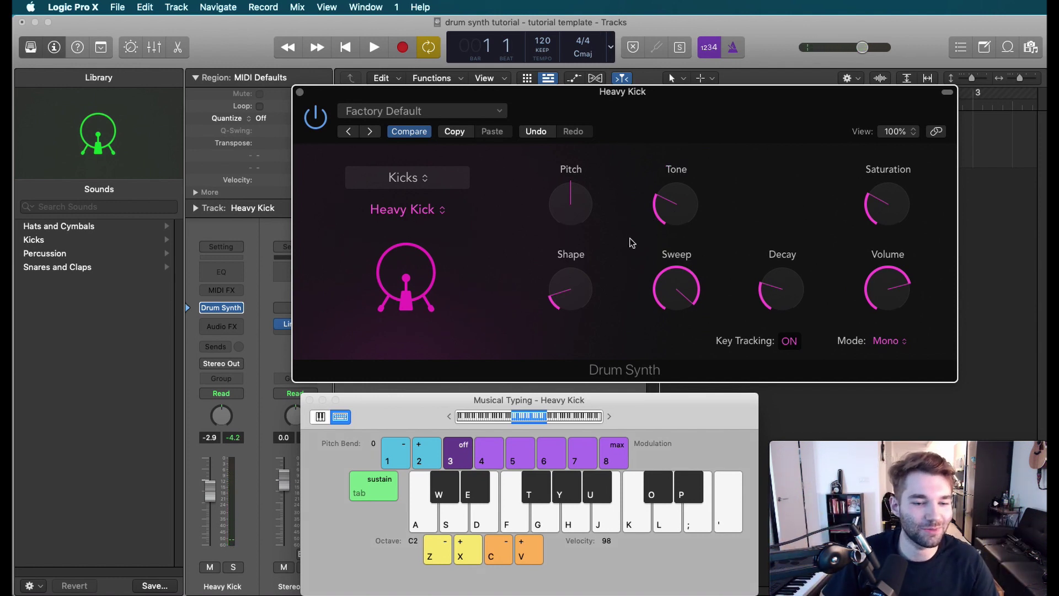
pyautogui.click(392, 209)
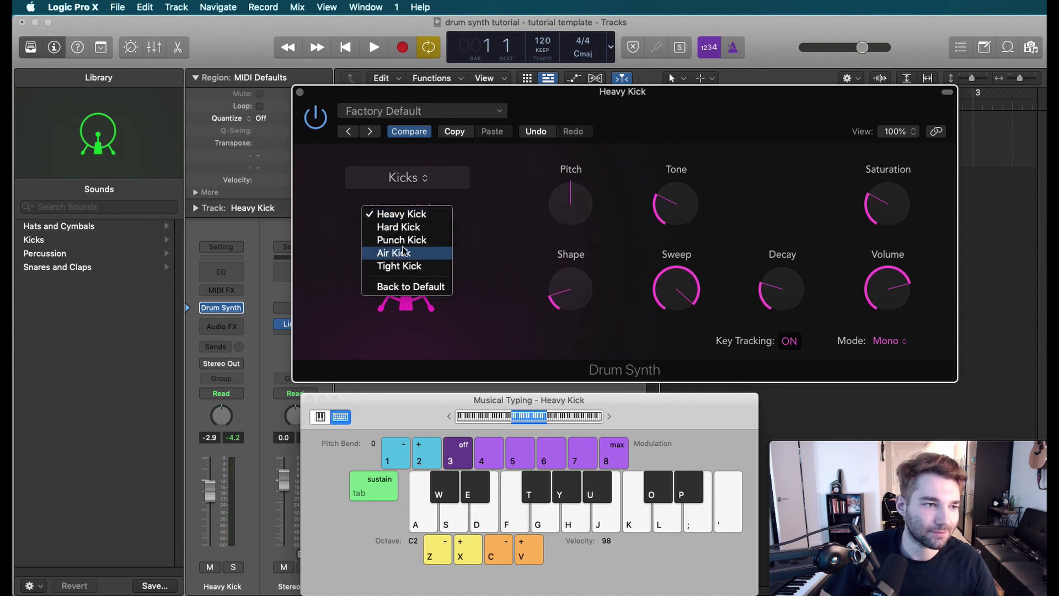
pyautogui.click(408, 253)
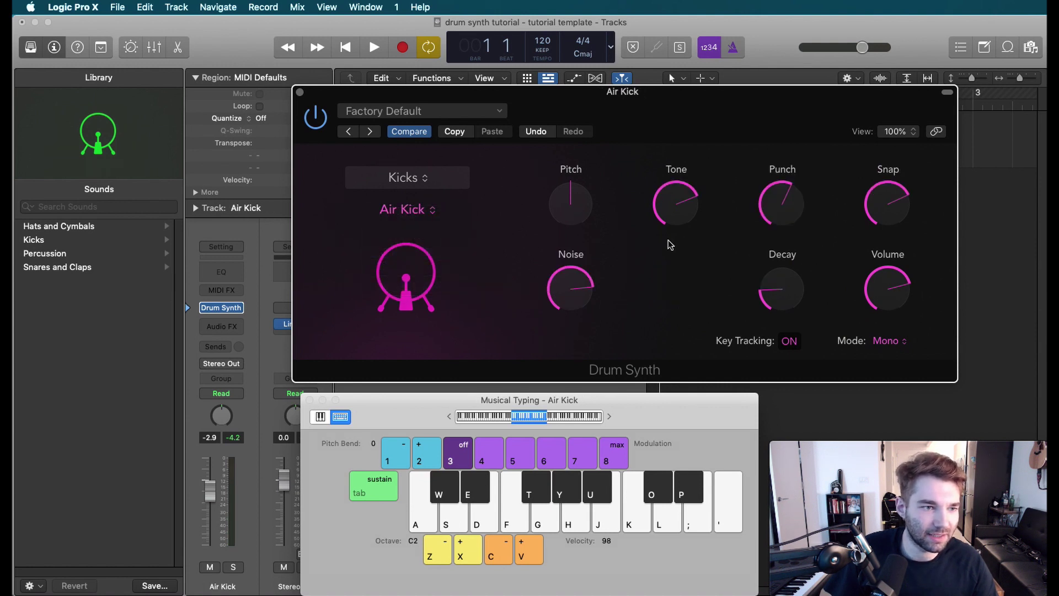
pyautogui.moveTo(583, 300); pyautogui.dragTo(596, 375)
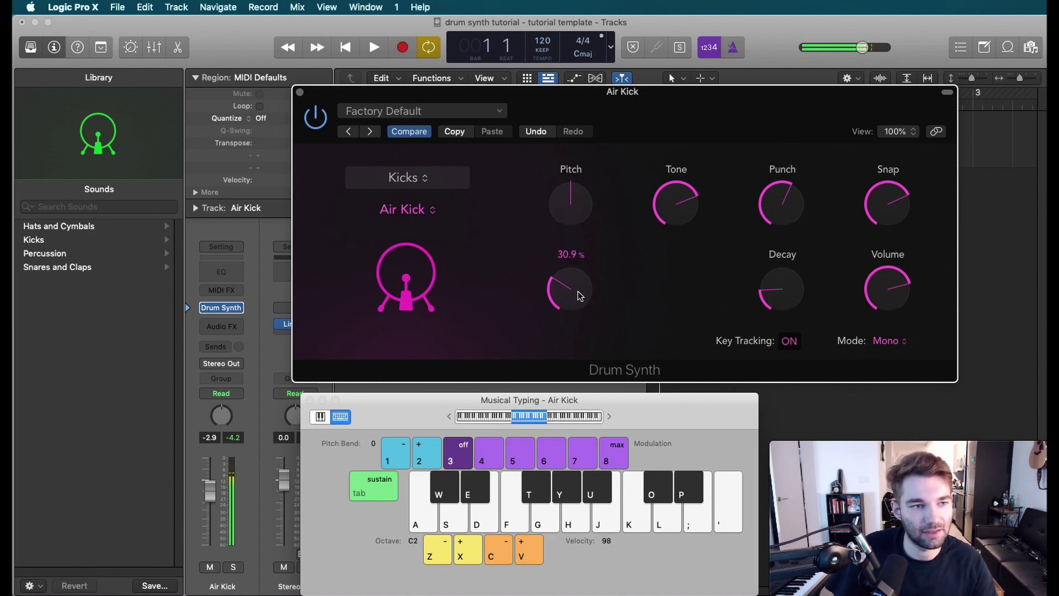
# - Raise the Air Kick's Decay to about half of its range and replay the kick
pyautogui.moveTo(769, 301); pyautogui.dragTo(771, 248)
pyautogui.press('a')
pyautogui.press('a')
pyautogui.press('a')
# - Raise the Air Kick's Punch to about 92% and bring it back slightly above half, replaying the kick
pyautogui.moveTo(776, 208); pyautogui.dragTo(769, 138)
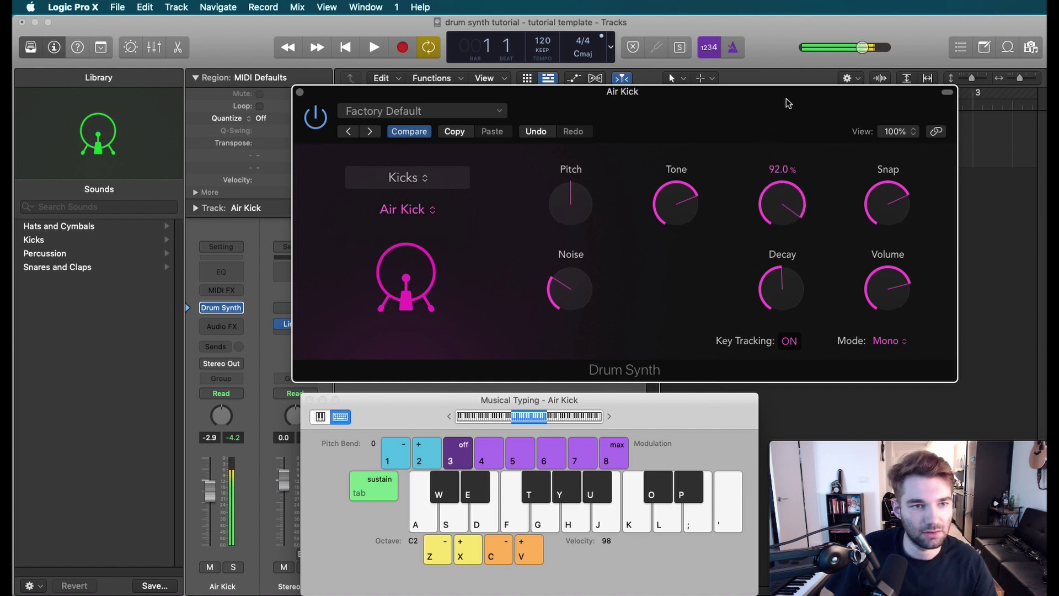
pyautogui.moveTo(789, 103); pyautogui.dragTo(808, 160)
pyautogui.press('a')
pyautogui.press('a')
pyautogui.press('a')
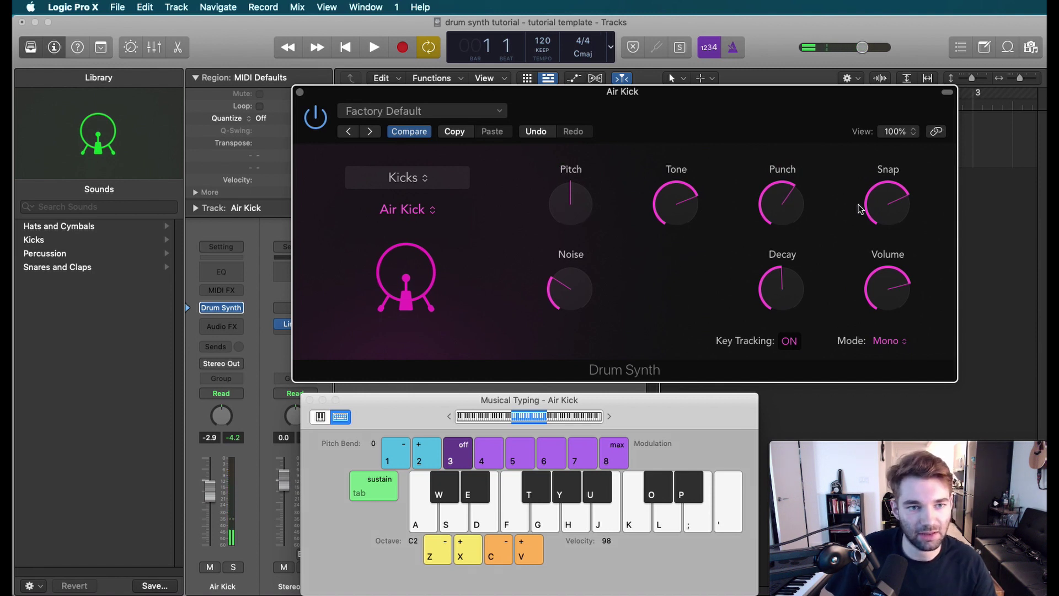
# - Lower the Air Kick's Snap to roughly a quarter of its range, replaying the kick to hear the change
pyautogui.moveTo(895, 184); pyautogui.dragTo(909, 256)
pyautogui.press('a')
pyautogui.press('a')
pyautogui.press('a')
pyautogui.press('a')
pyautogui.moveTo(900, 216); pyautogui.dragTo(903, 271)
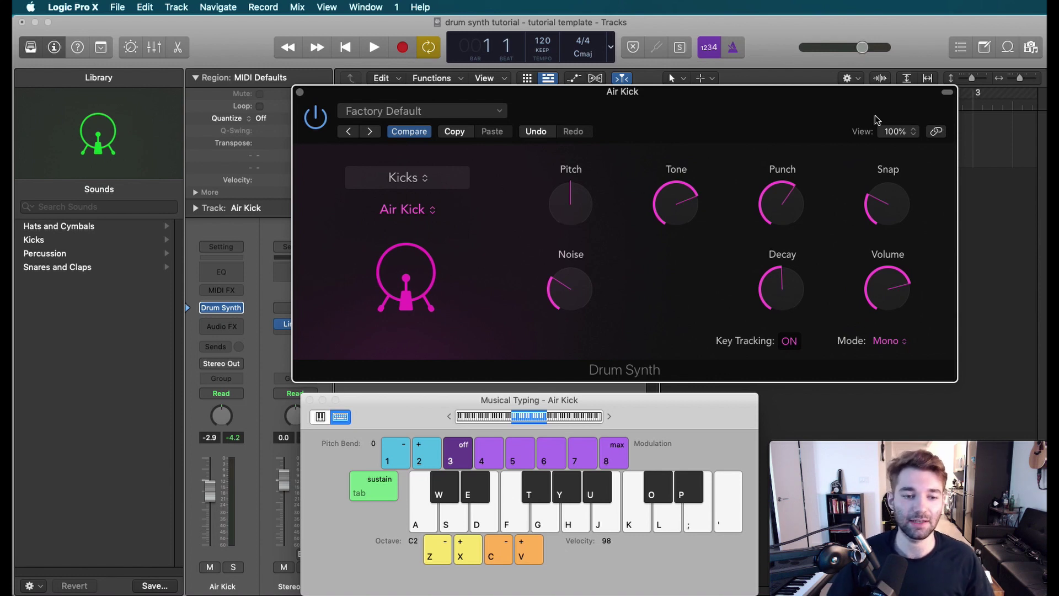
# - Raise the Air Kick's Snap to roughly four fifths and its Punch to about 74.7%, replaying the kick
pyautogui.moveTo(913, 182)
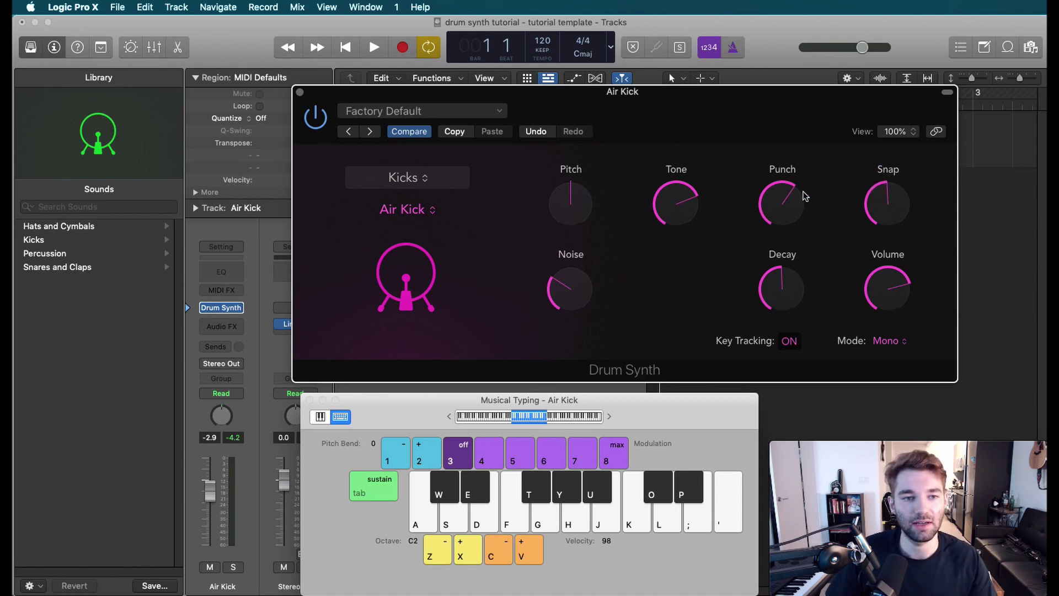
pyautogui.moveTo(805, 196); pyautogui.dragTo(792, 222)
pyautogui.moveTo(878, 214); pyautogui.dragTo(896, 194)
pyautogui.press('a')
pyautogui.moveTo(821, 208); pyautogui.dragTo(784, 161)
pyautogui.press('a')
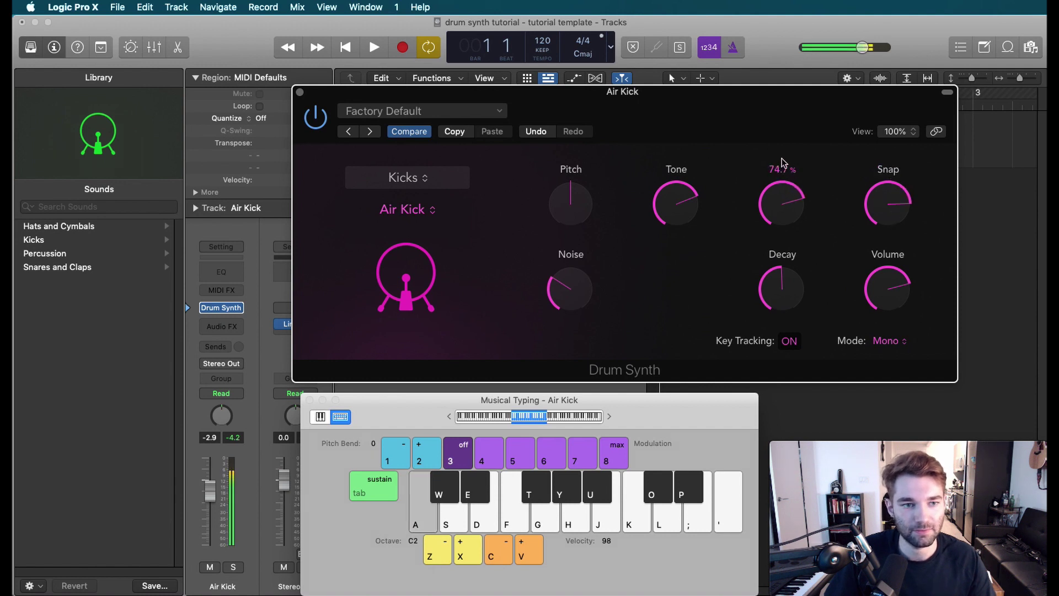
# - Lengthen the Air Kick's Decay and reduce its Tone and Snap to slightly above half, replaying the kick
pyautogui.moveTo(790, 289); pyautogui.dragTo(788, 259)
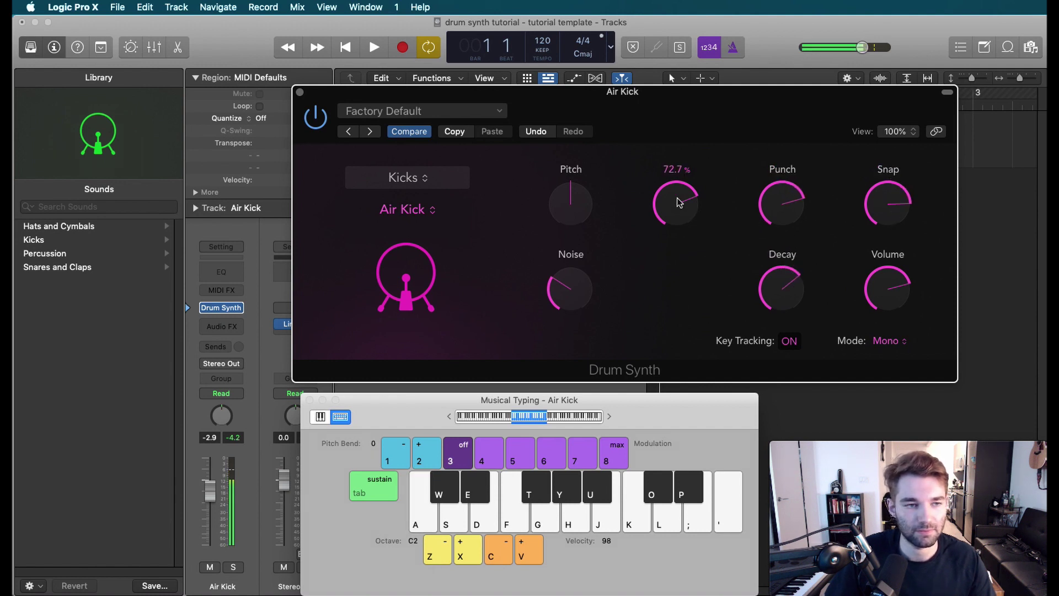
pyautogui.moveTo(679, 202); pyautogui.dragTo(687, 235)
pyautogui.press('a')
pyautogui.moveTo(886, 204); pyautogui.dragTo(883, 223)
pyautogui.press('a')
# - Raise the Air Kick's Noise near its maximum and pull it back slightly, replaying the kick to compare
pyautogui.press('a')
pyautogui.moveTo(577, 276); pyautogui.dragTo(551, 158)
pyautogui.press('a')
pyautogui.press('a')
pyautogui.press('a')
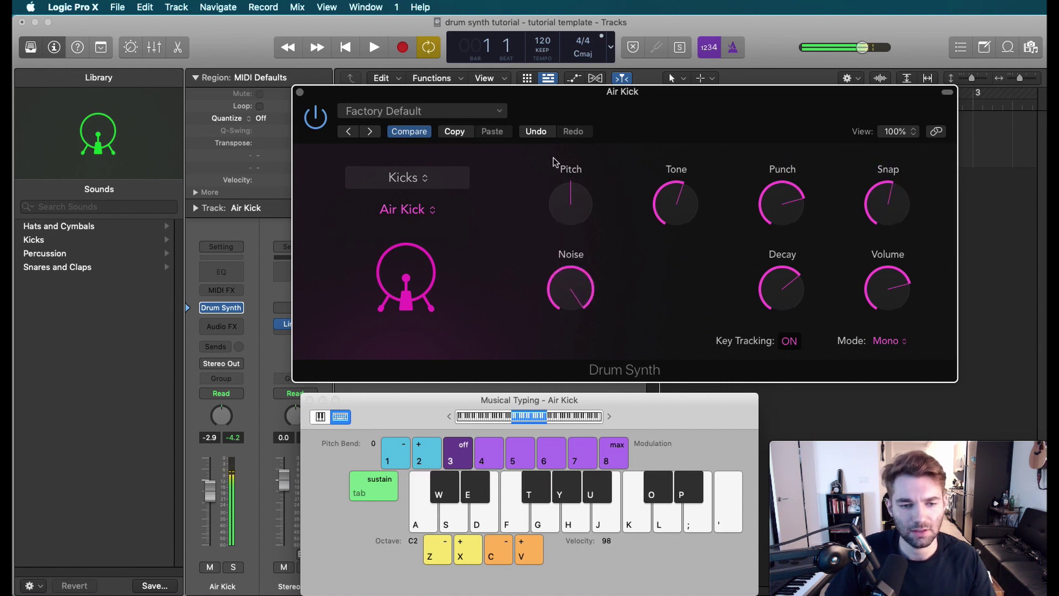
pyautogui.moveTo(568, 295); pyautogui.dragTo(592, 322)
# - Try a longer Decay on the Air Kick, and reduce its Noise and Decay to roughly a third each while replaying
pyautogui.press('a')
pyautogui.press('a')
pyautogui.moveTo(782, 287); pyautogui.dragTo(752, 202)
pyautogui.moveTo(582, 303); pyautogui.dragTo(607, 382)
pyautogui.press('a')
pyautogui.press('a')
pyautogui.moveTo(793, 301)
pyautogui.mouseDown()
pyautogui.moveTo(795, 335)
pyautogui.moveTo(788, 320)
pyautogui.mouseUp()
# - Switch the sound category to Snares and Claps and view its list of sounds, keeping Snappy Snare
pyautogui.click(404, 181)
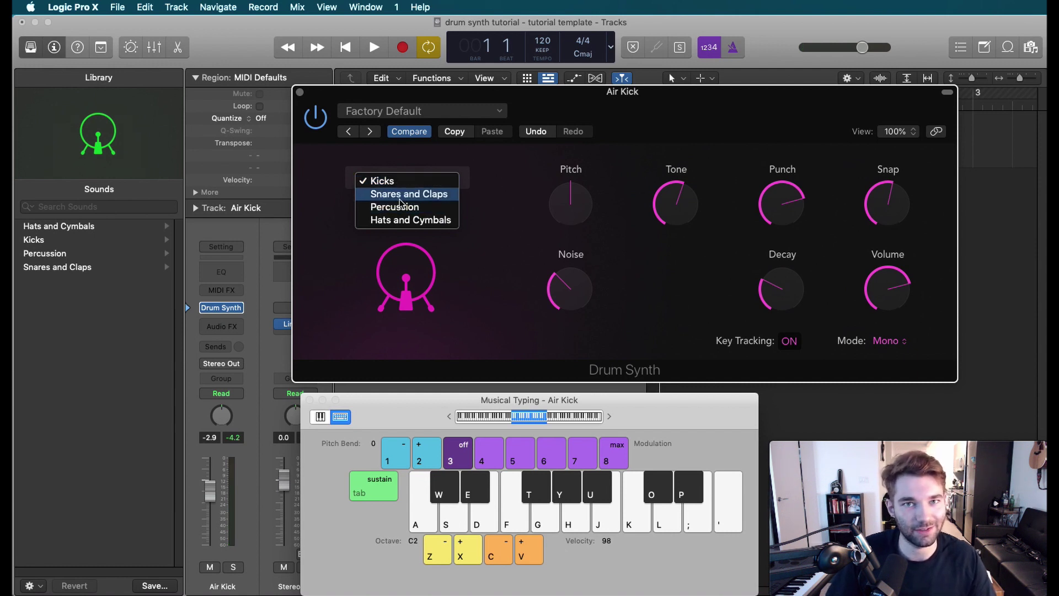
pyautogui.click(404, 195)
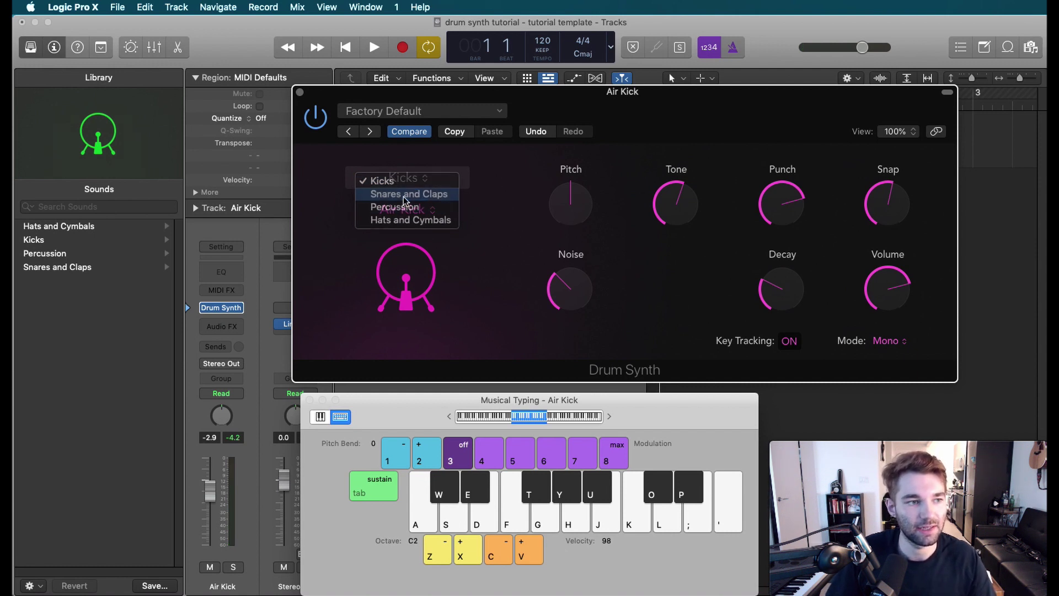
pyautogui.click(389, 214)
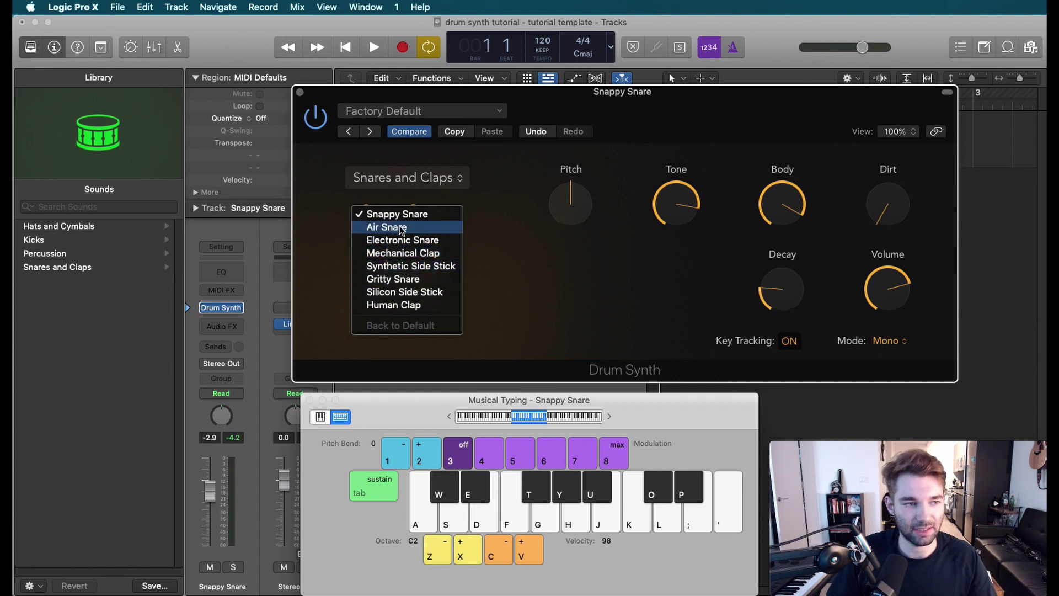
pyautogui.click(446, 194)
# - Play the Snappy Snare up the scale from C to A to hear the key tracking
pyautogui.press('a')
pyautogui.press('s')
pyautogui.press('d')
pyautogui.press('f')
pyautogui.press('g')
pyautogui.press('h')
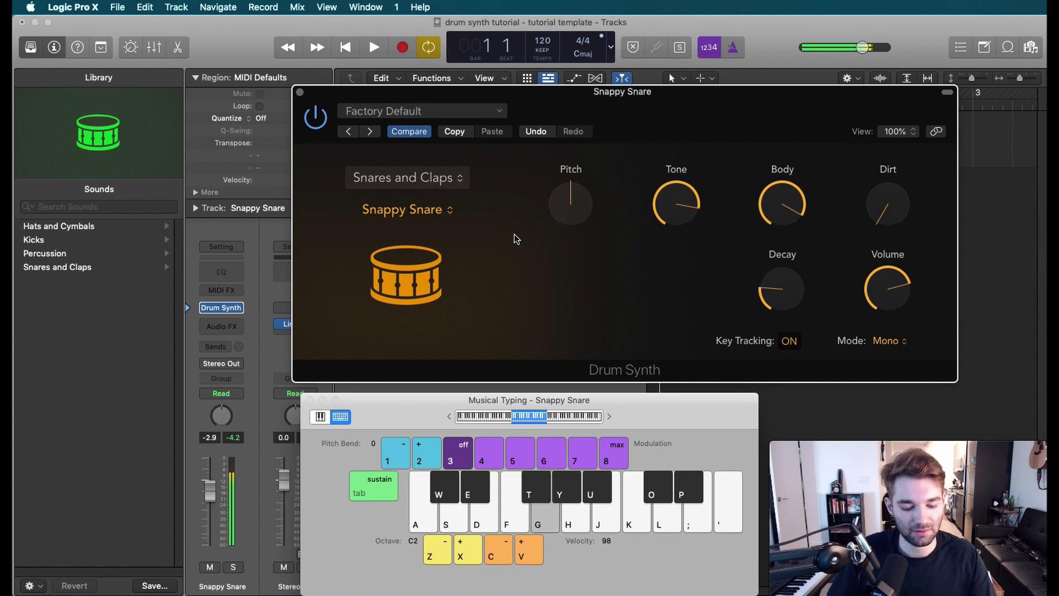
# - Lower the Snappy Snare's Tone to about half and raise it to about 91.3%, replaying the snare to compare
pyautogui.moveTo(574, 193)
pyautogui.press('a')
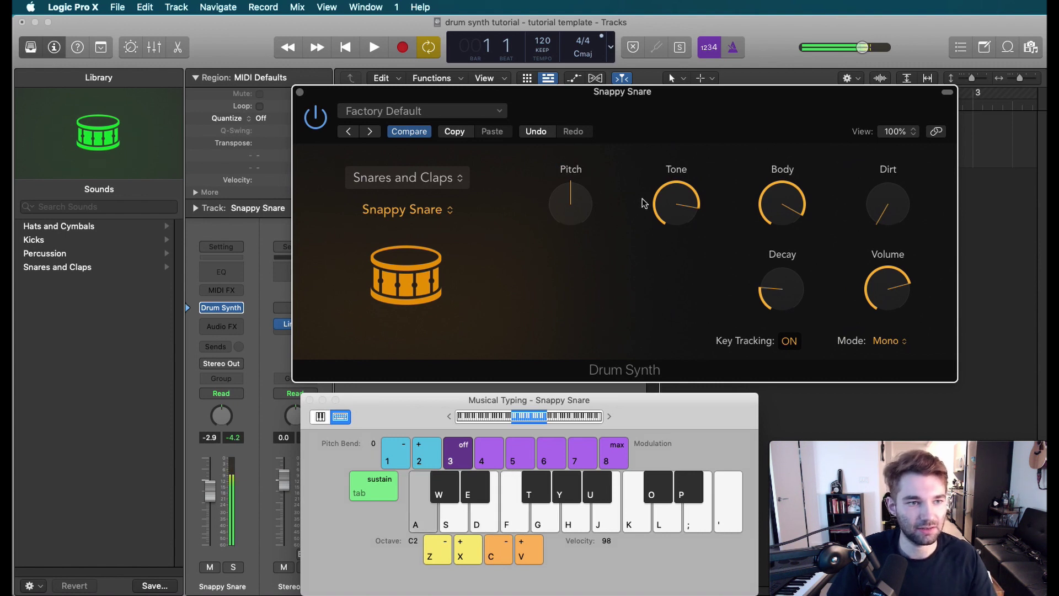
pyautogui.press('a')
pyautogui.moveTo(646, 204); pyautogui.dragTo(669, 251)
pyautogui.press('a')
pyautogui.press('a')
pyautogui.press('a')
pyautogui.press('a')
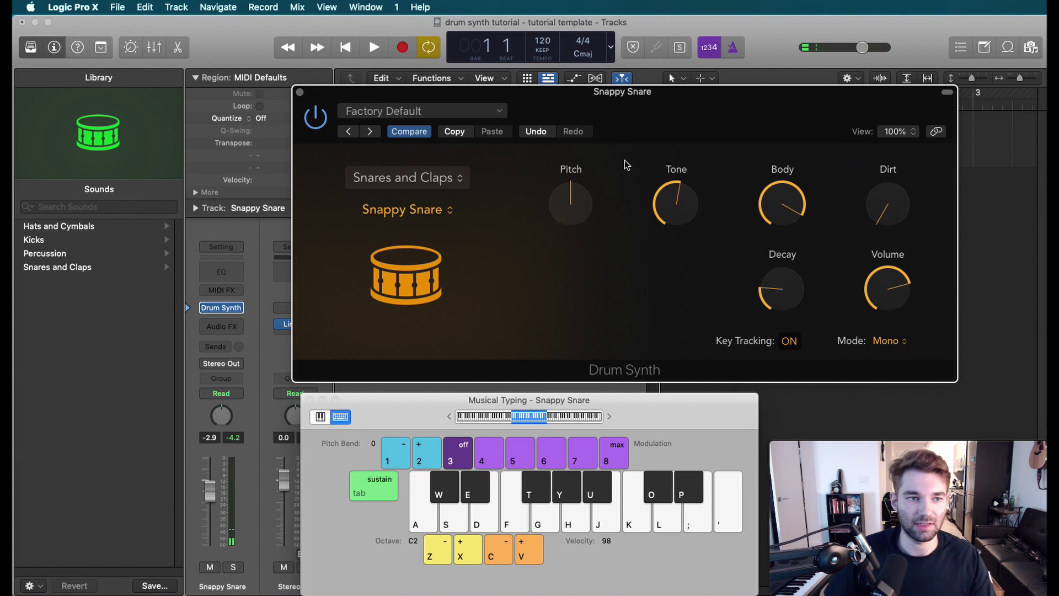
pyautogui.moveTo(680, 199); pyautogui.dragTo(674, 155)
pyautogui.press('a')
pyautogui.press('a')
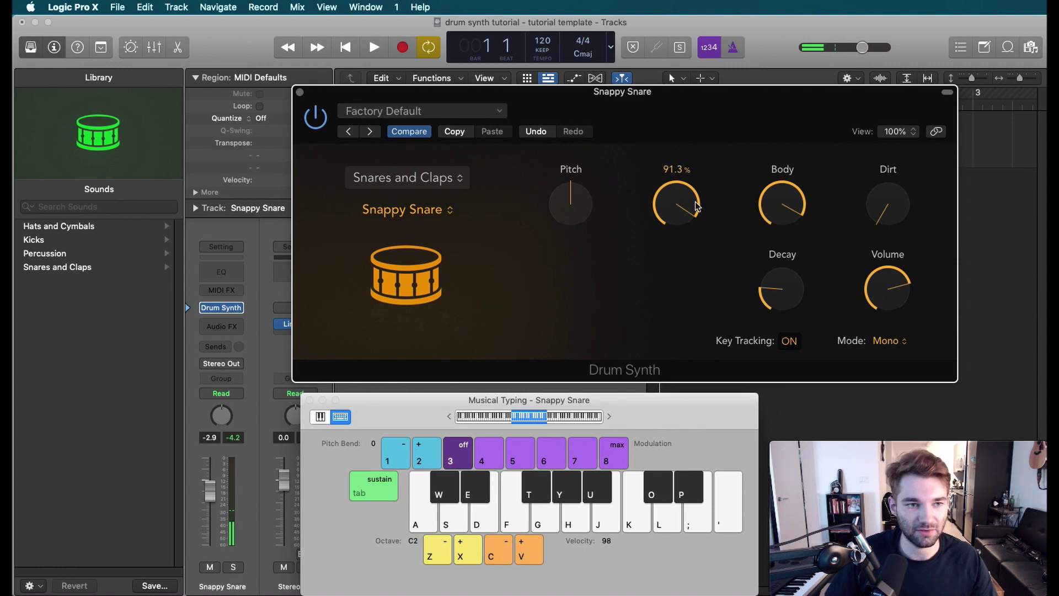
# - Try the Snappy Snare's Body at lower settings and at 100%, replaying it and ending at about half of its range
pyautogui.moveTo(786, 200); pyautogui.dragTo(789, 272)
pyautogui.press('a')
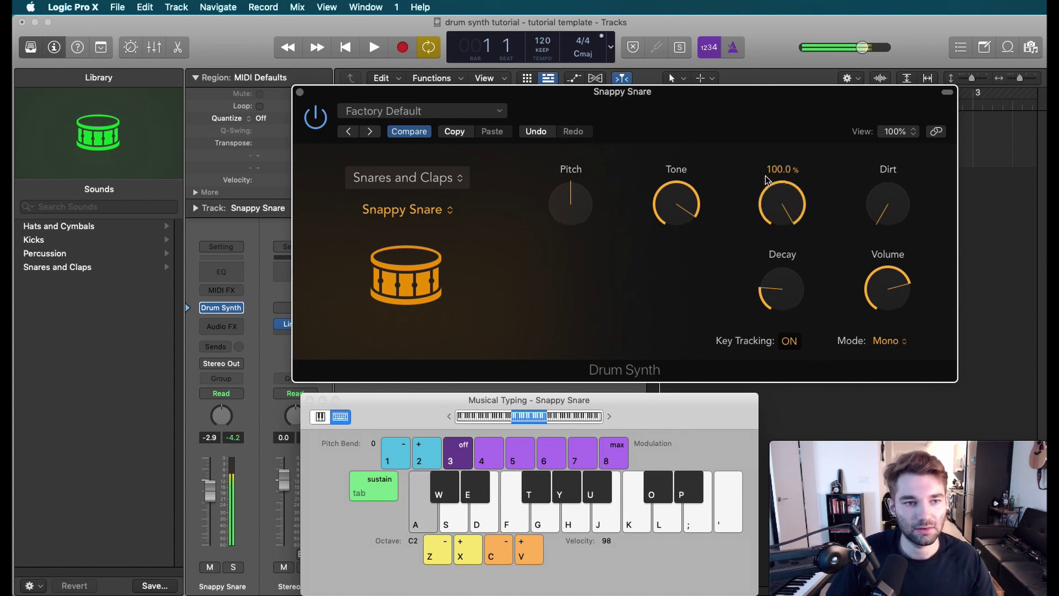
pyautogui.moveTo(765, 179); pyautogui.dragTo(781, 243)
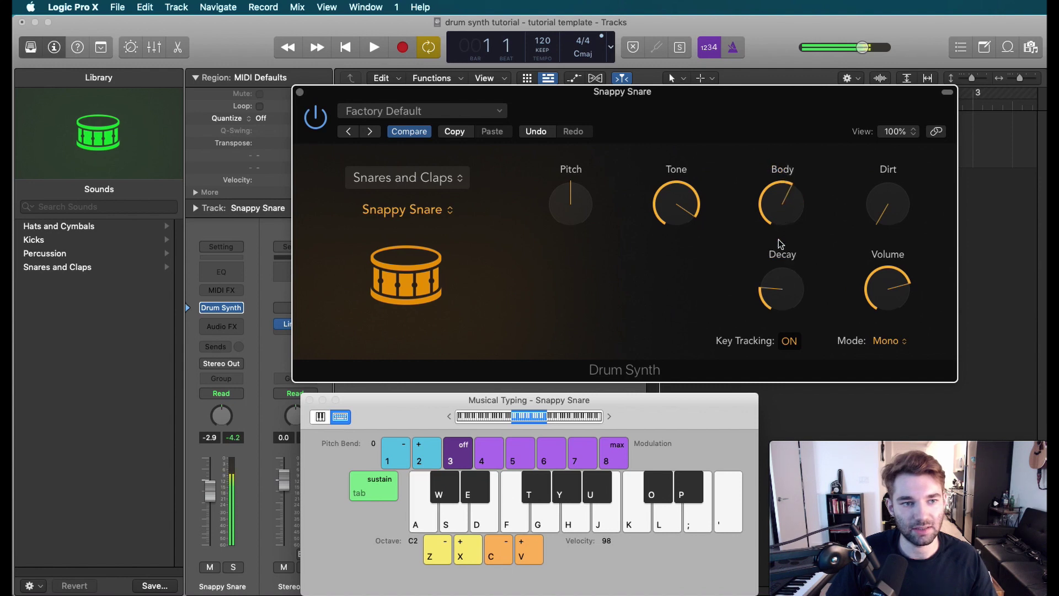
pyautogui.moveTo(761, 200); pyautogui.dragTo(770, 153)
pyautogui.press('a')
# - Raise the Snappy Snare's Dirt to roughly two thirds of its range, replaying the snare to hear the change
pyautogui.moveTo(884, 219); pyautogui.dragTo(899, 95)
pyautogui.press('a')
pyautogui.press('a')
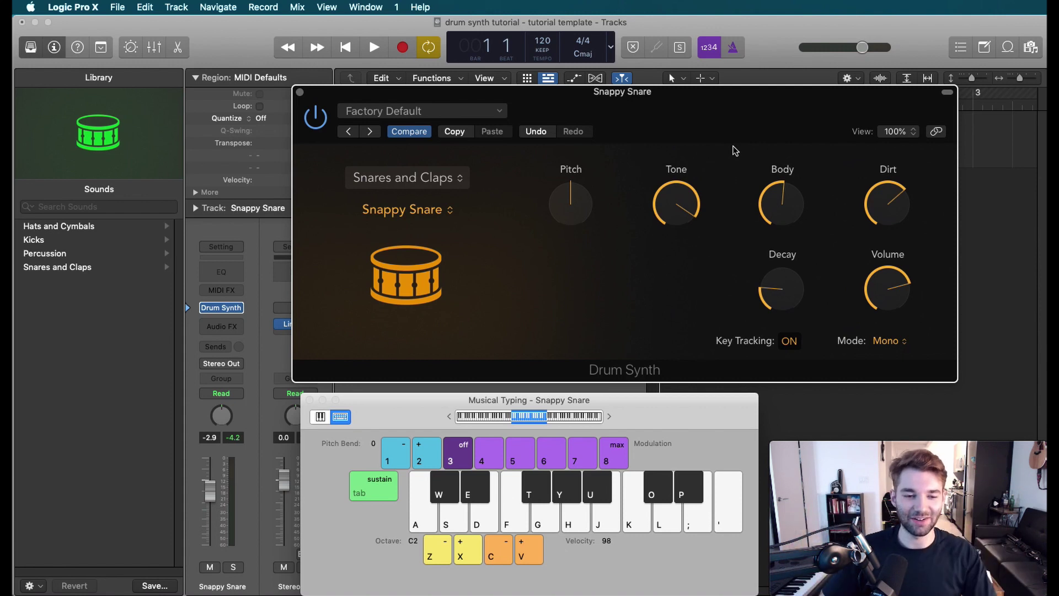
pyautogui.moveTo(884, 171); pyautogui.dragTo(922, 214)
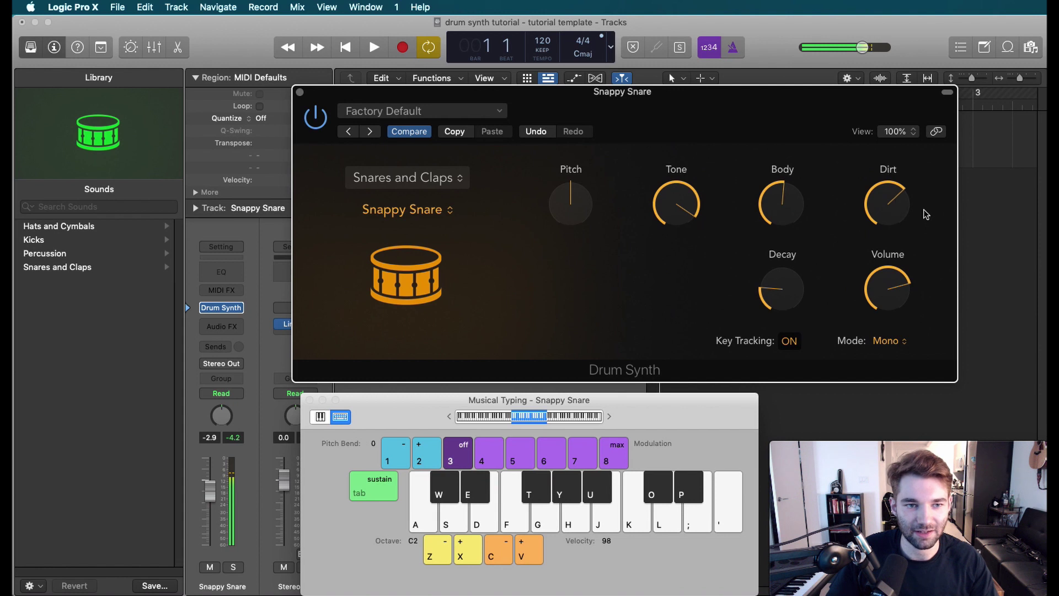
# - Raise the Snappy Snare's Decay to 82.3% and bring it down to just under a third, replaying the snare to compare
pyautogui.click(788, 288)
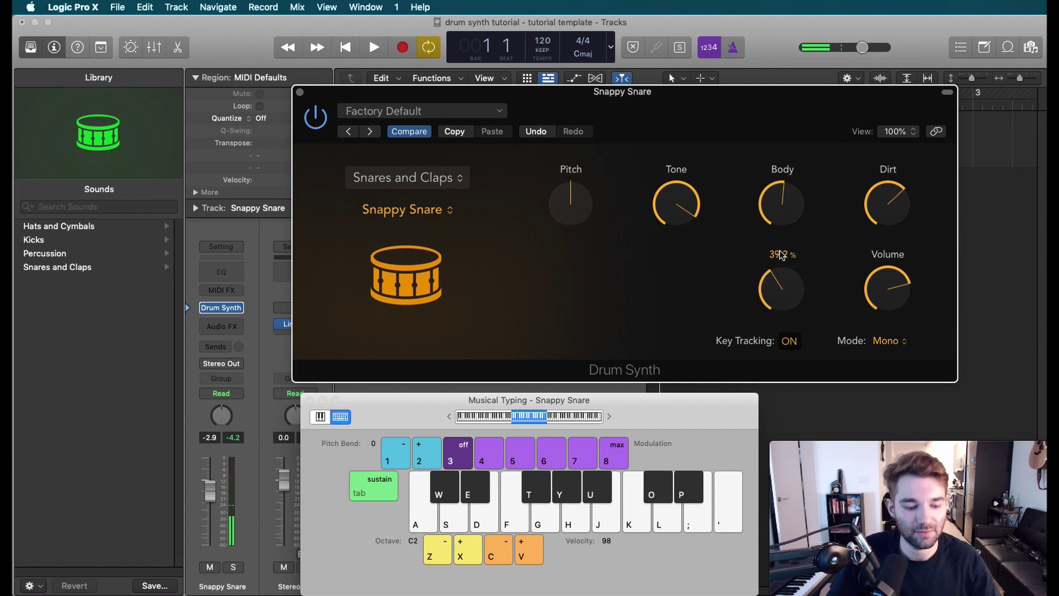
pyautogui.press('a')
pyautogui.moveTo(772, 281); pyautogui.dragTo(802, 205)
pyautogui.press('a')
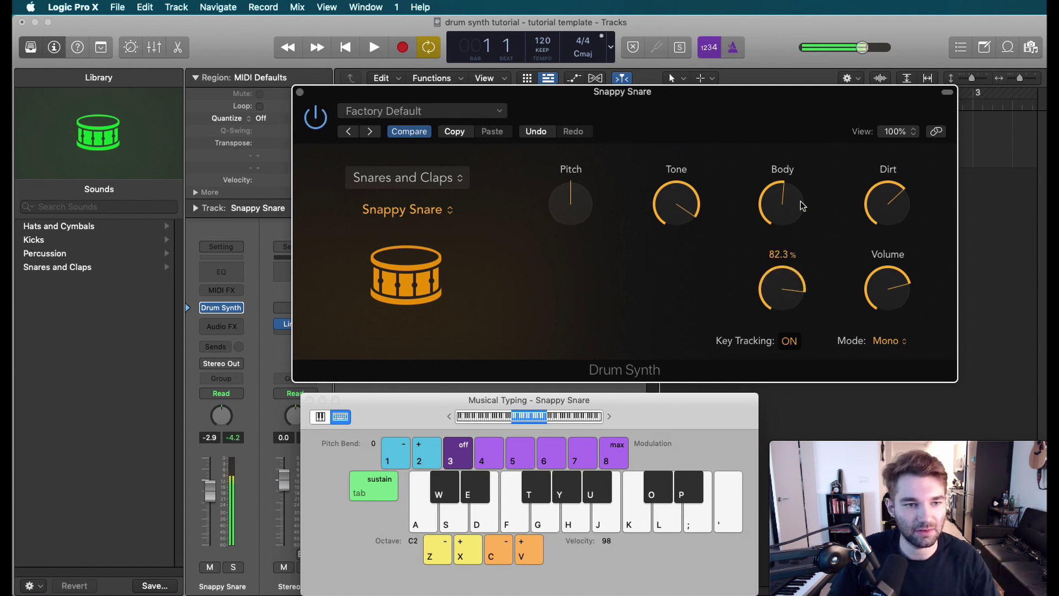
pyautogui.moveTo(800, 265); pyautogui.dragTo(802, 321)
# - Switch the Drum Synth sound from Snappy Snare to Electronic Snare
pyautogui.click(426, 182)
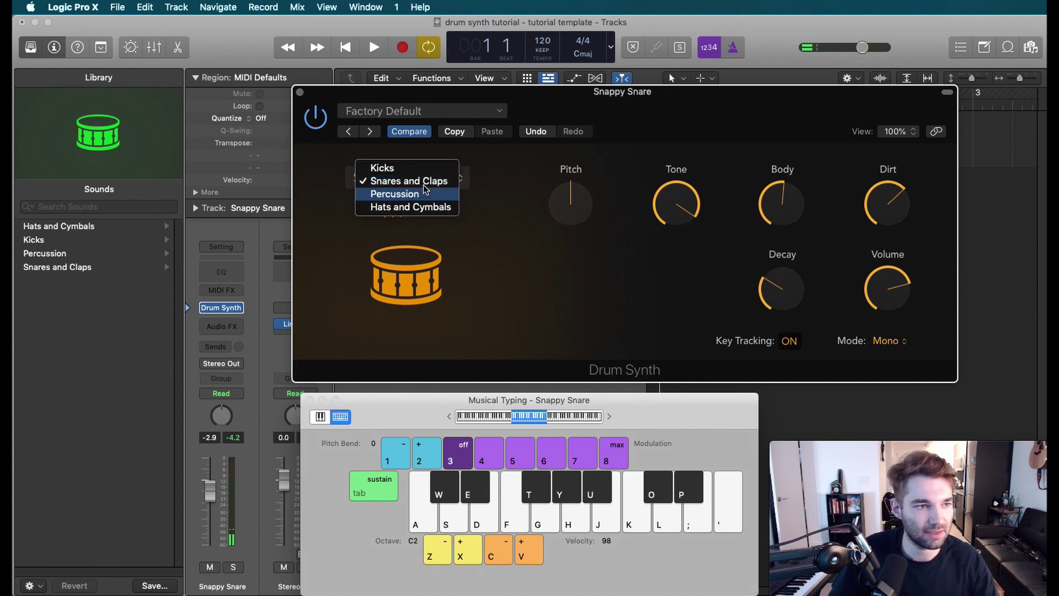
pyautogui.click(552, 247)
pyautogui.click(415, 209)
pyautogui.click(415, 213)
pyautogui.click(411, 209)
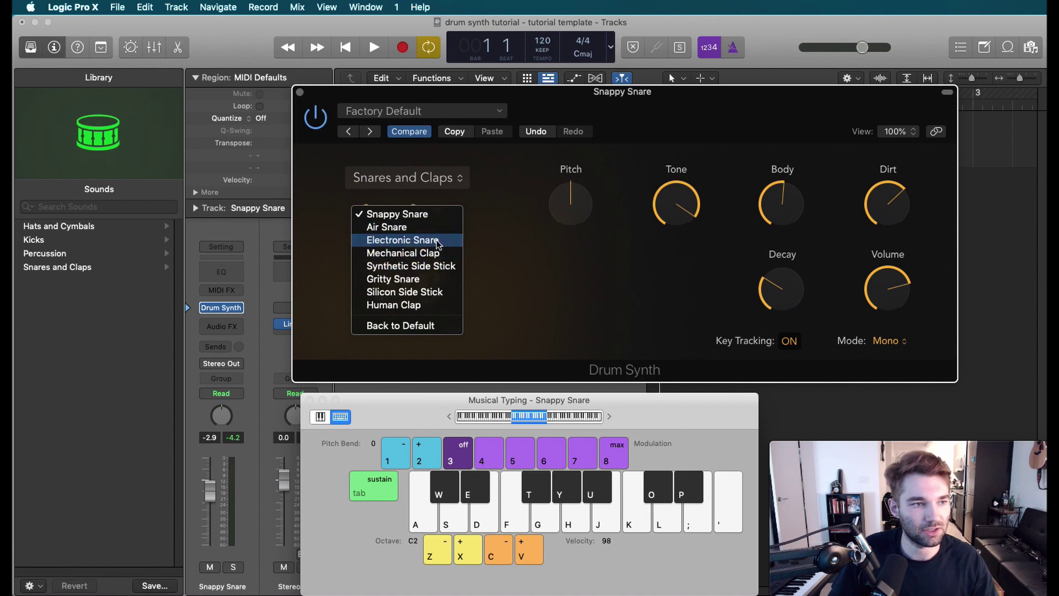
pyautogui.click(417, 241)
# - Raise the Electronic Snare's Dirt to 82.7% and lower it to about a third, replaying the snare each time
pyautogui.moveTo(793, 217); pyautogui.dragTo(803, 135)
pyautogui.press('a')
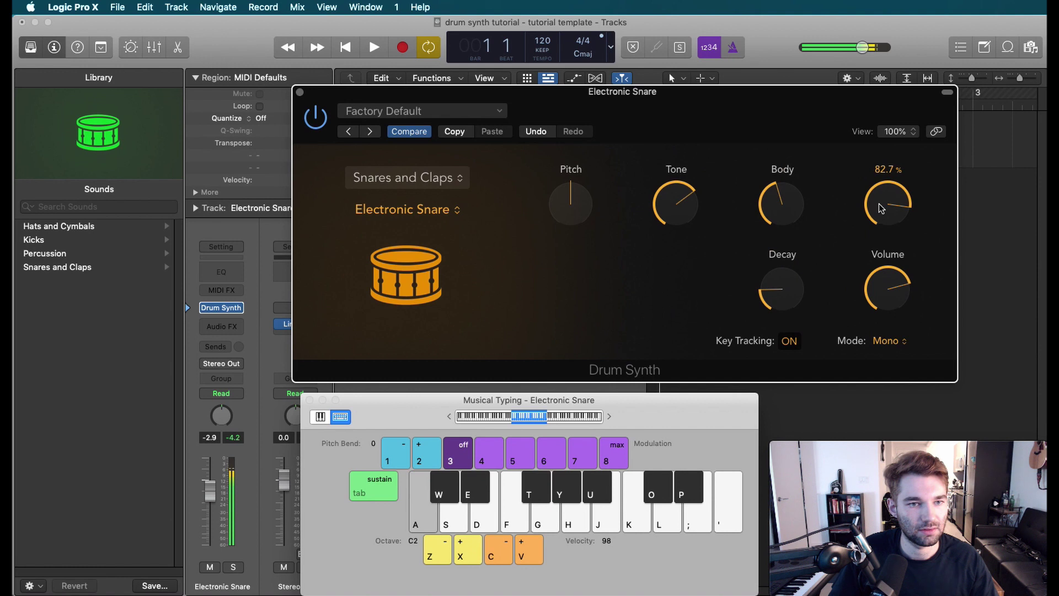
pyautogui.moveTo(878, 203); pyautogui.dragTo(899, 296)
pyautogui.press('a')
# - Lower the Electronic Snare's Tone to about 30% and replay the snare several times
pyautogui.moveTo(692, 222); pyautogui.dragTo(697, 272)
pyautogui.press('a')
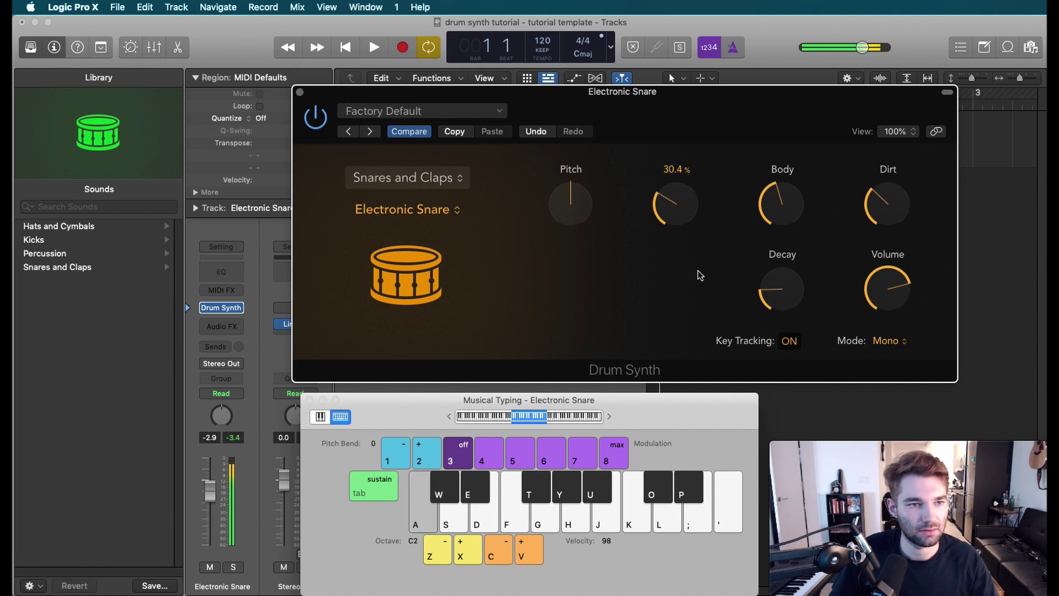
pyautogui.press('a')
pyautogui.press('a')
pyautogui.press('a')
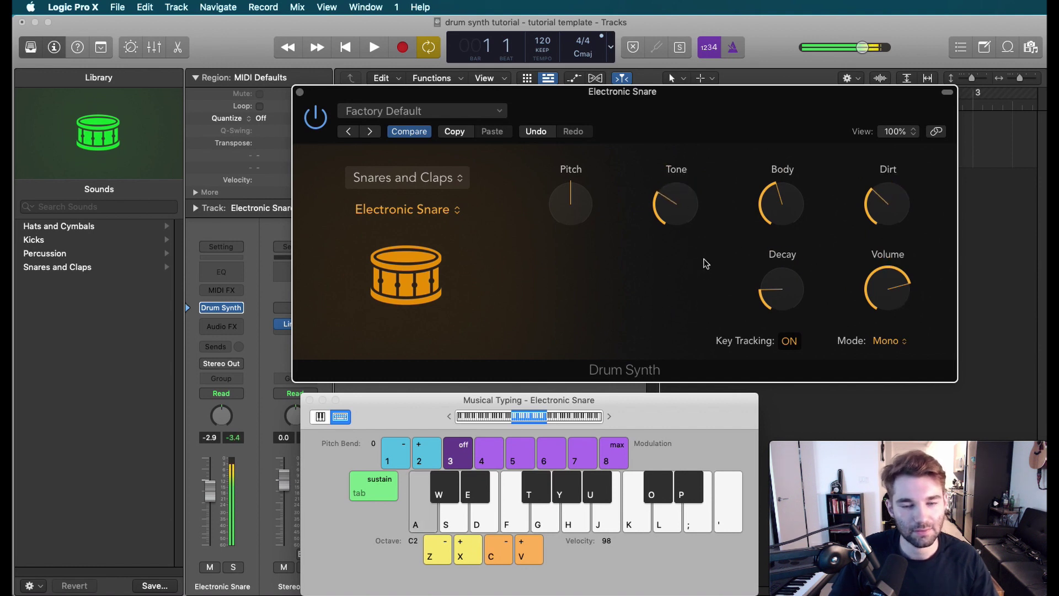
# - Switch the sound to Human Clap and play it a few times
pyautogui.click(424, 220)
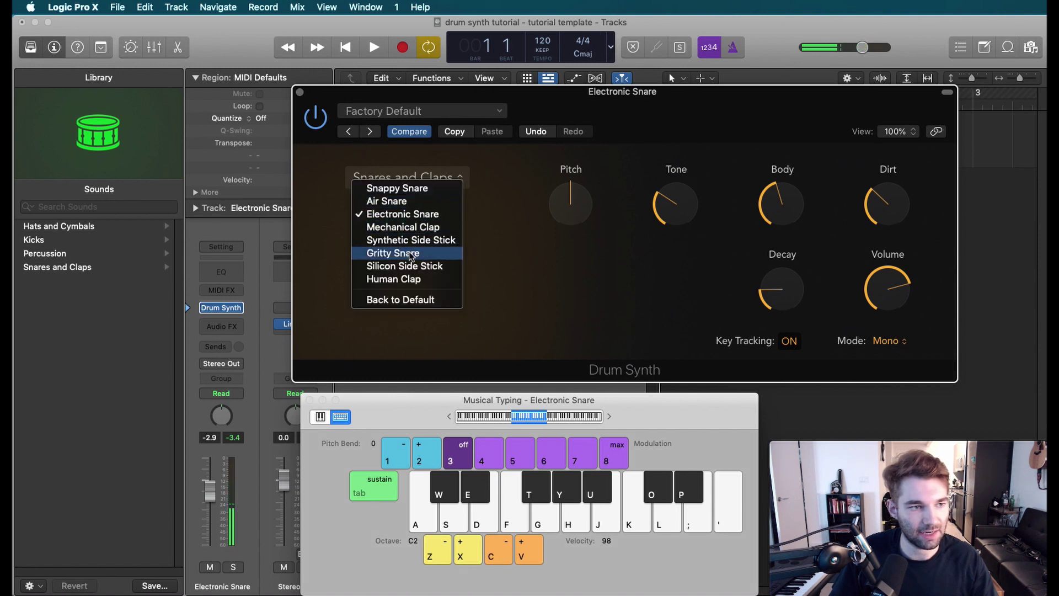
pyautogui.click(429, 281)
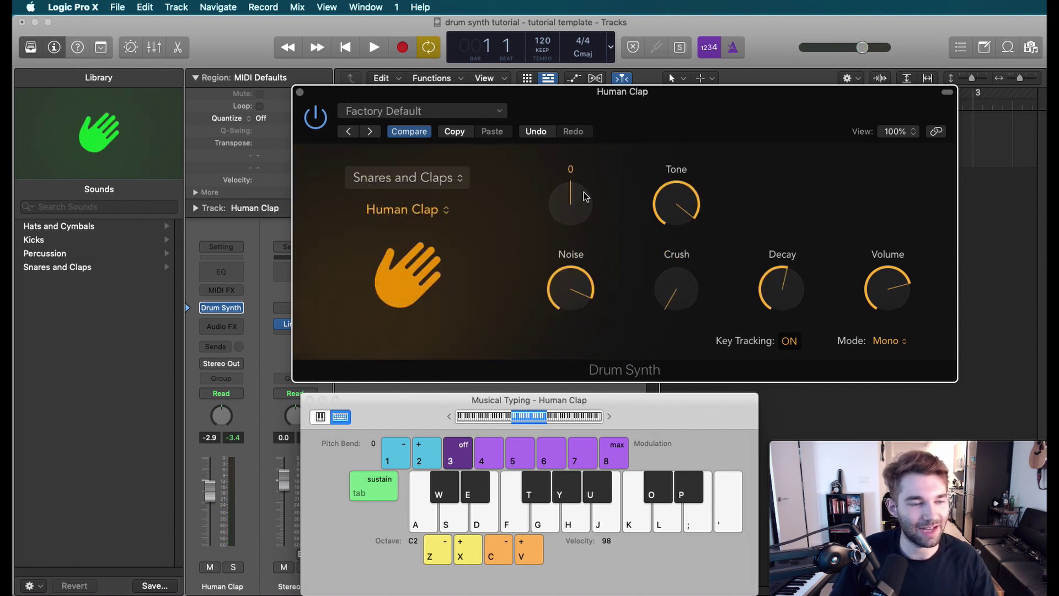
pyautogui.press('a')
pyautogui.press('a')
pyautogui.press('a')
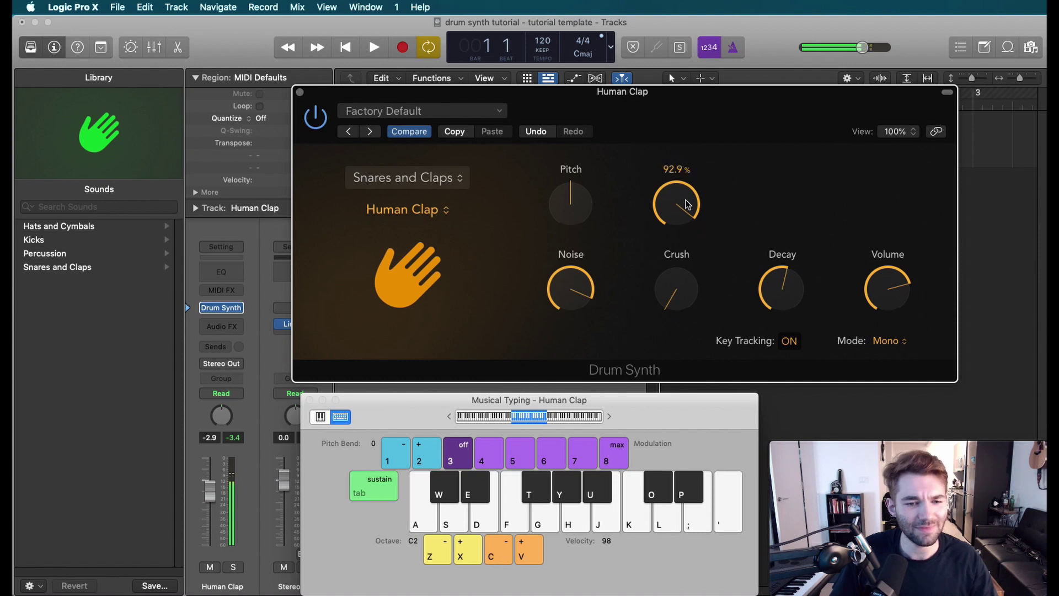
# - Lower the Human Clap's Tone to slightly above half of its range, replaying the clap to hear the change
pyautogui.press('a')
pyautogui.press('a')
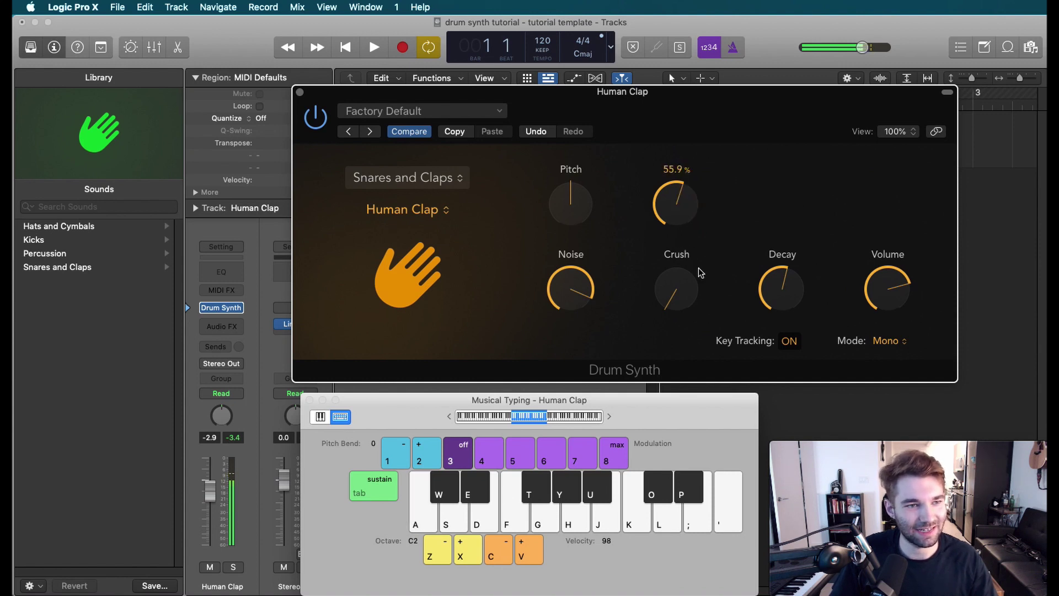
pyautogui.moveTo(698, 269); pyautogui.dragTo(699, 275)
pyautogui.press('a')
pyautogui.moveTo(691, 189)
pyautogui.mouseDown()
pyautogui.moveTo(695, 215)
pyautogui.moveTo(692, 181)
pyautogui.mouseUp()
pyautogui.press('a')
# - Set the Human Clap's Noise to just under half, Crush to 33.7% and Decay to about a quarter, replaying the clap
pyautogui.press('a')
pyautogui.moveTo(579, 298); pyautogui.dragTo(587, 406)
pyautogui.press('a')
pyautogui.press('a')
pyautogui.moveTo(698, 300); pyautogui.dragTo(679, 231)
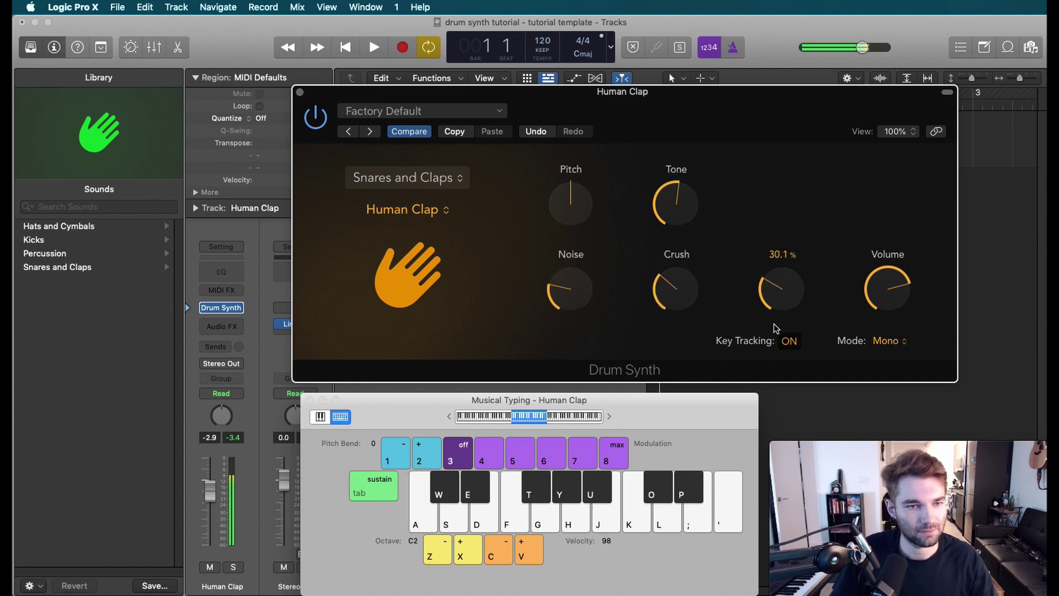
pyautogui.press('a')
pyautogui.moveTo(572, 307); pyautogui.dragTo(570, 271)
pyautogui.press('a')
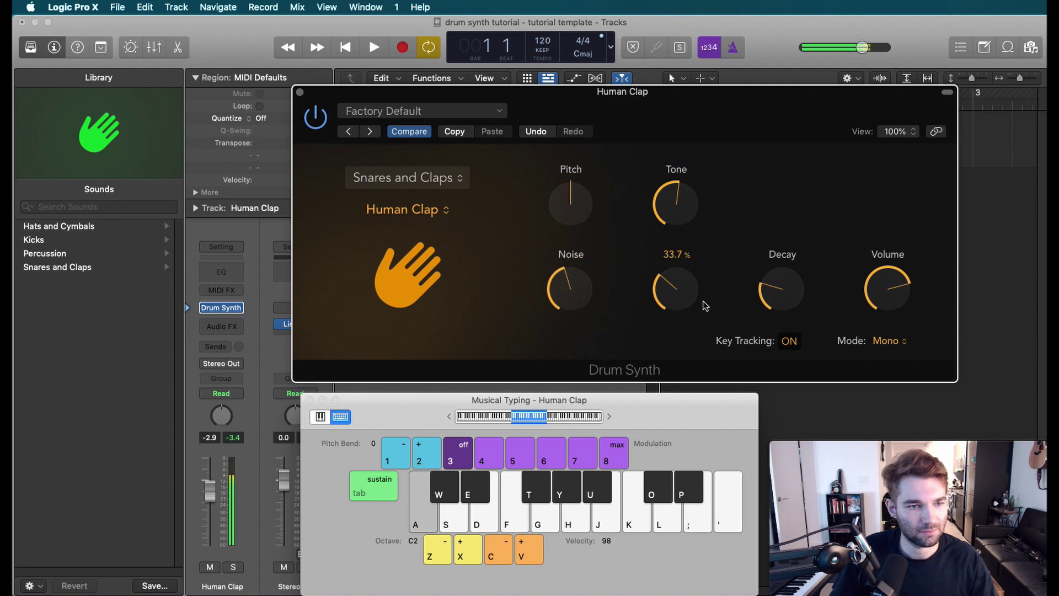
# - Raise the Human Clap's Crush slightly, push Tone close to maximum and drop Noise close to zero, replaying the clap
pyautogui.moveTo(694, 270); pyautogui.dragTo(692, 321)
pyautogui.press('a')
pyautogui.moveTo(690, 203); pyautogui.dragTo(683, 90)
pyautogui.press('a')
pyautogui.moveTo(571, 288); pyautogui.dragTo(672, 381)
pyautogui.press('a')
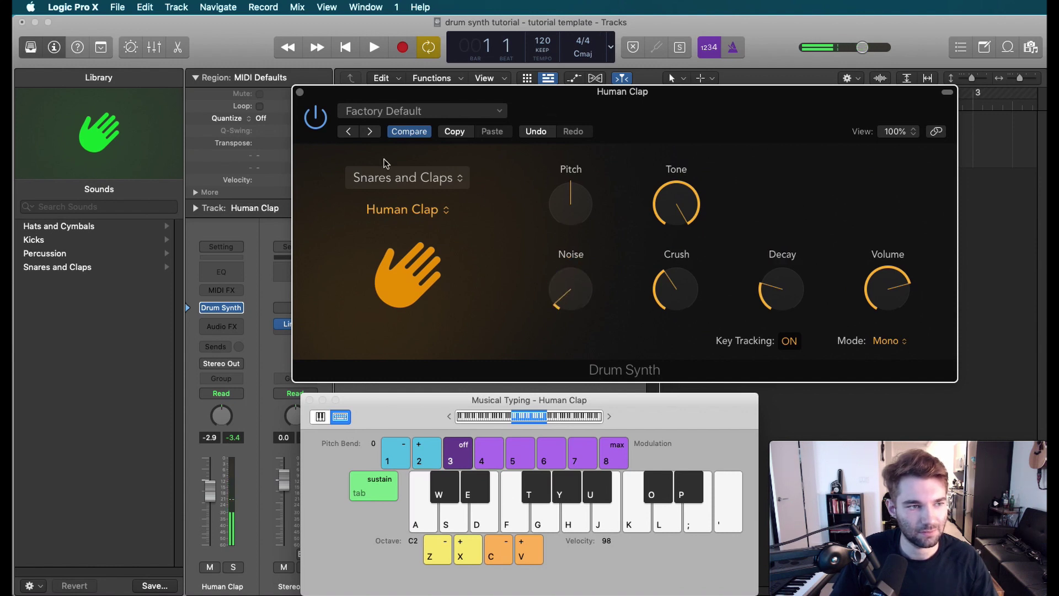
# - Switch the sound from Human Clap to Mechanical Clap
pyautogui.click(392, 181)
pyautogui.click(366, 182)
pyautogui.click(413, 213)
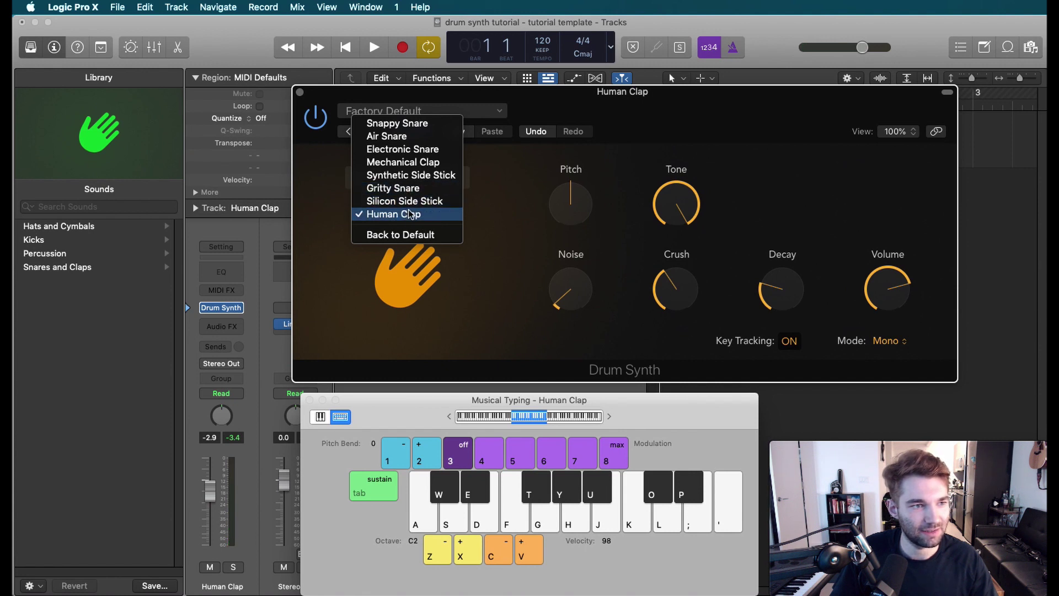
pyautogui.click(414, 165)
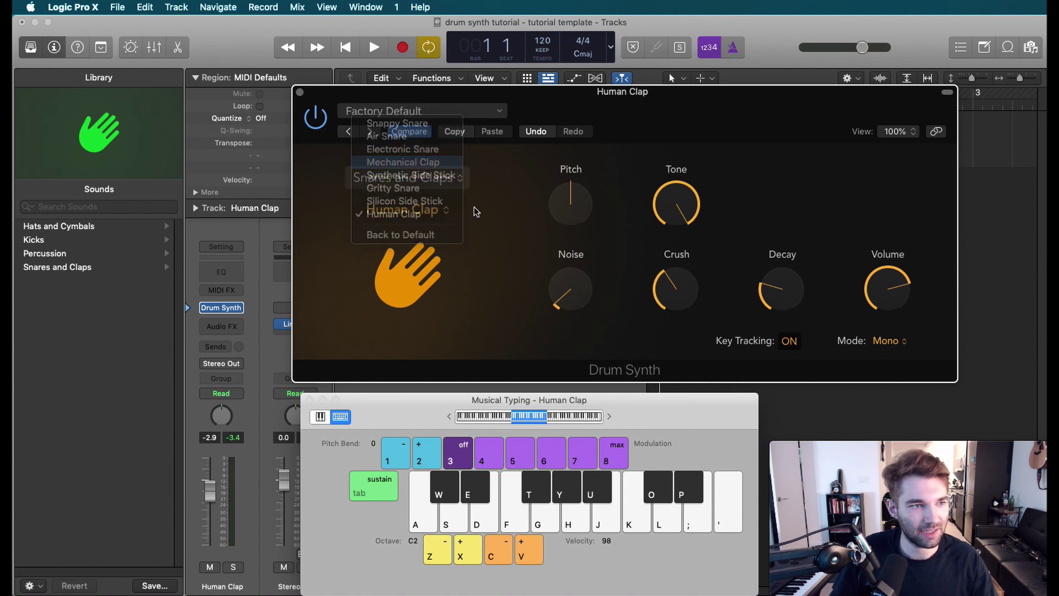
# - Adjust the Mechanical Clap's Speed to about half, Cycles to about a third and Decay slightly above half, replaying the clap
pyautogui.moveTo(566, 279); pyautogui.dragTo(564, 275)
pyautogui.press('a')
pyautogui.moveTo(662, 280); pyautogui.dragTo(661, 255)
pyautogui.press('a')
pyautogui.moveTo(776, 279); pyautogui.dragTo(778, 255)
pyautogui.press('a')
# - Set the Mechanical Clap's Tone to 44.4% and raise its Dirt to roughly a quarter, replaying the clap
pyautogui.moveTo(697, 203); pyautogui.dragTo(690, 186)
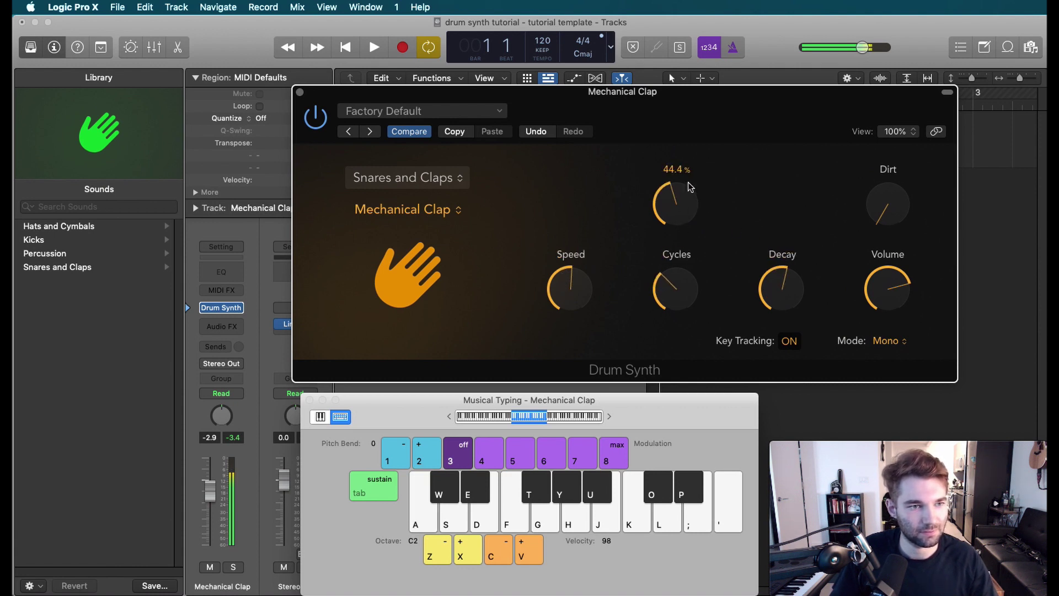
pyautogui.press('a')
pyautogui.press('a')
pyautogui.moveTo(908, 217); pyautogui.dragTo(910, 164)
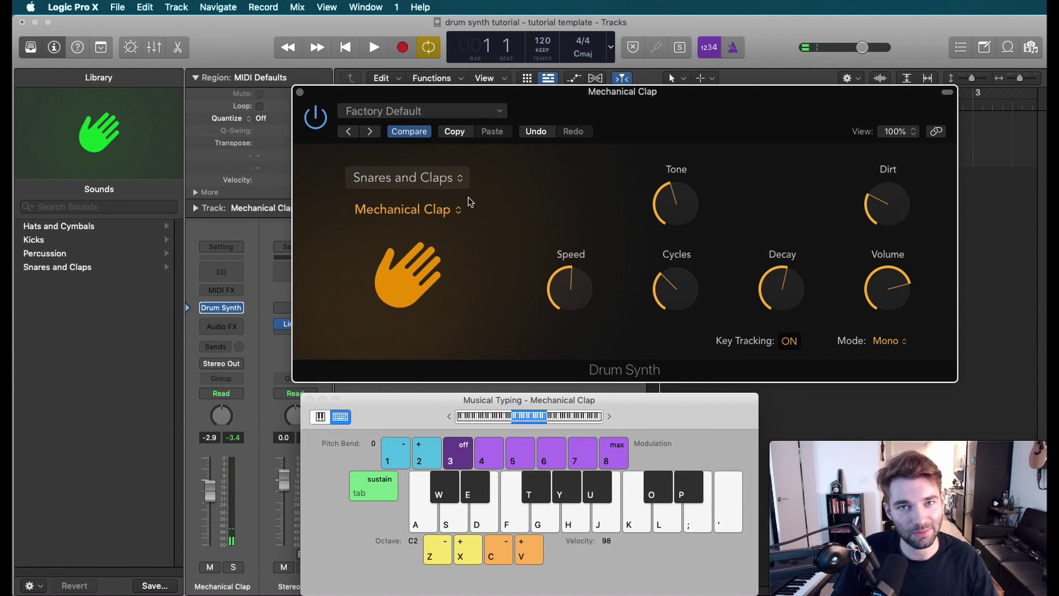
pyautogui.press('a')
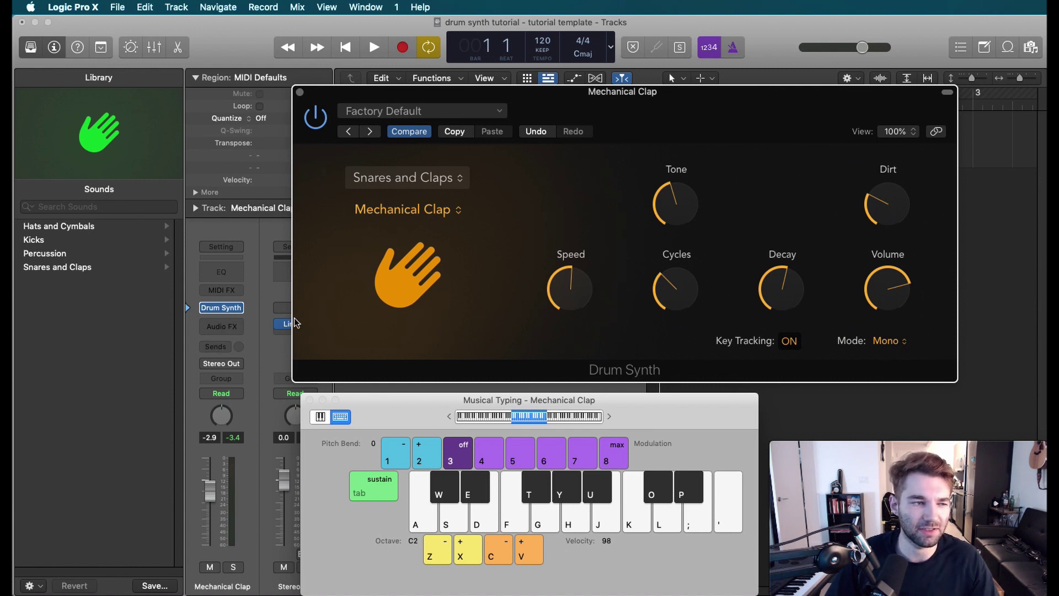
# - Switch Drum Synth to the Percussion category, keeping Deep Tom as the sound
pyautogui.click(436, 178)
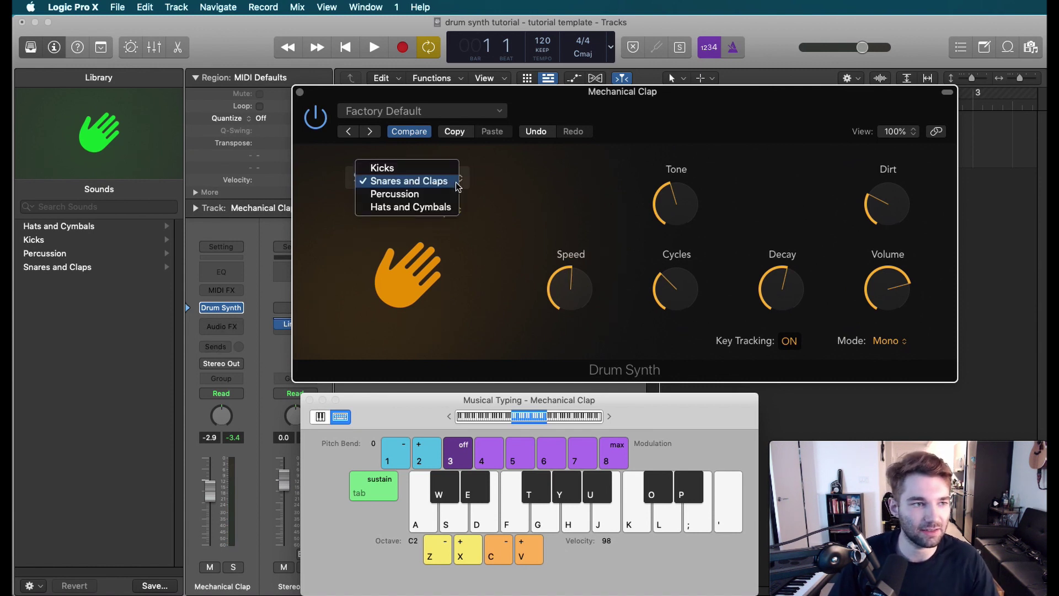
pyautogui.click(440, 196)
pyautogui.click(409, 210)
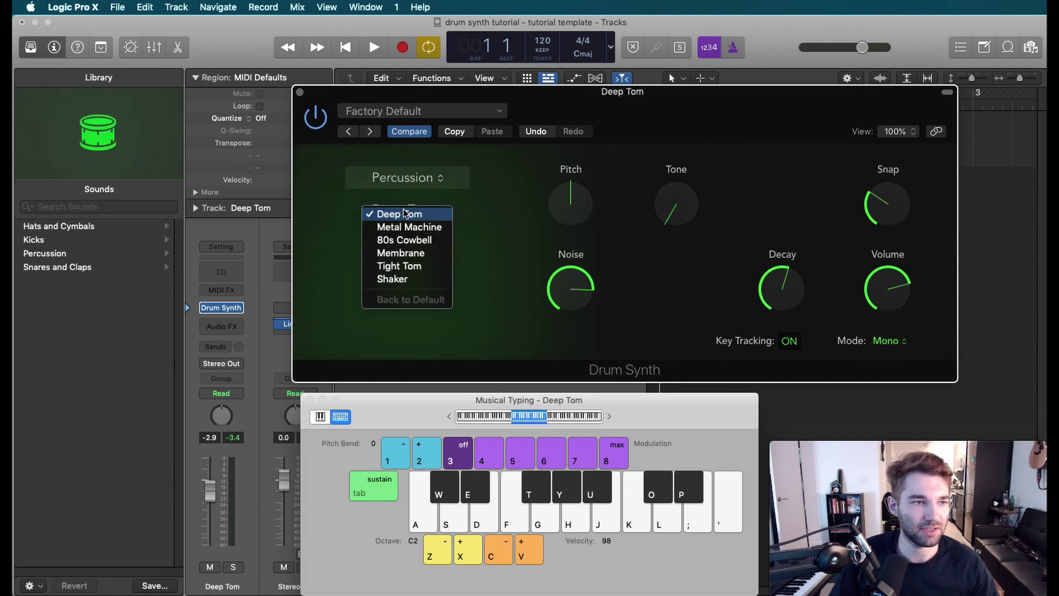
pyautogui.click(450, 214)
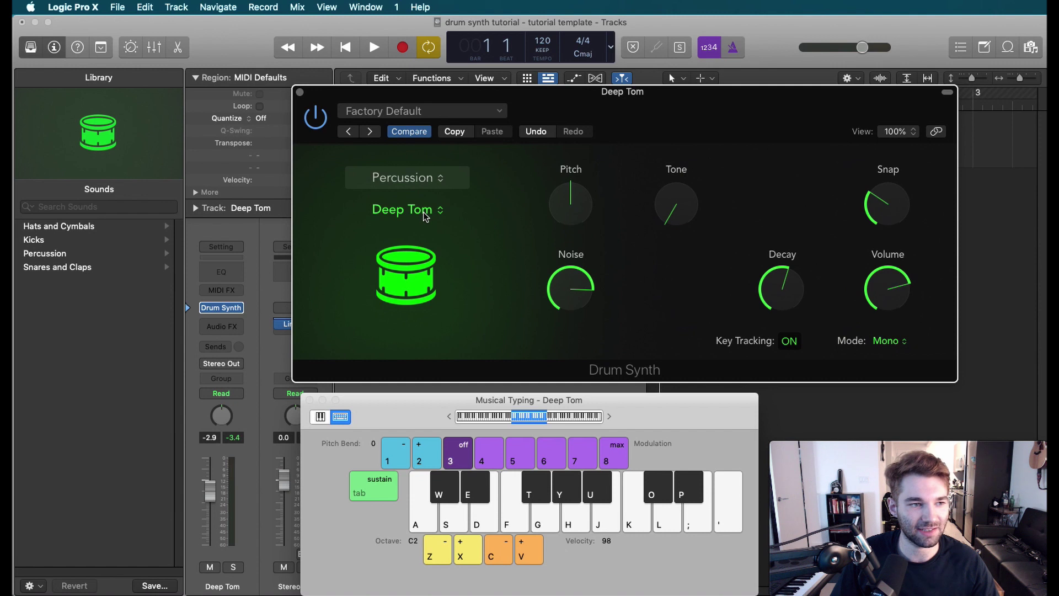
# - Play the Deep Tom on several low notes while raising its Noise slightly
pyautogui.press('f')
pyautogui.press('a')
pyautogui.press('s')
pyautogui.press('f')
pyautogui.moveTo(571, 288)
pyautogui.mouseDown()
pyautogui.moveTo(589, 379)
pyautogui.moveTo(570, 290)
pyautogui.mouseUp()
pyautogui.press('s')
pyautogui.press('a')
pyautogui.press('f')
pyautogui.press('d')
# - Try the Deep Tom's Tone at several settings up to just under half, ending at 33.3%, while playing low notes
pyautogui.moveTo(676, 208); pyautogui.dragTo(673, 133)
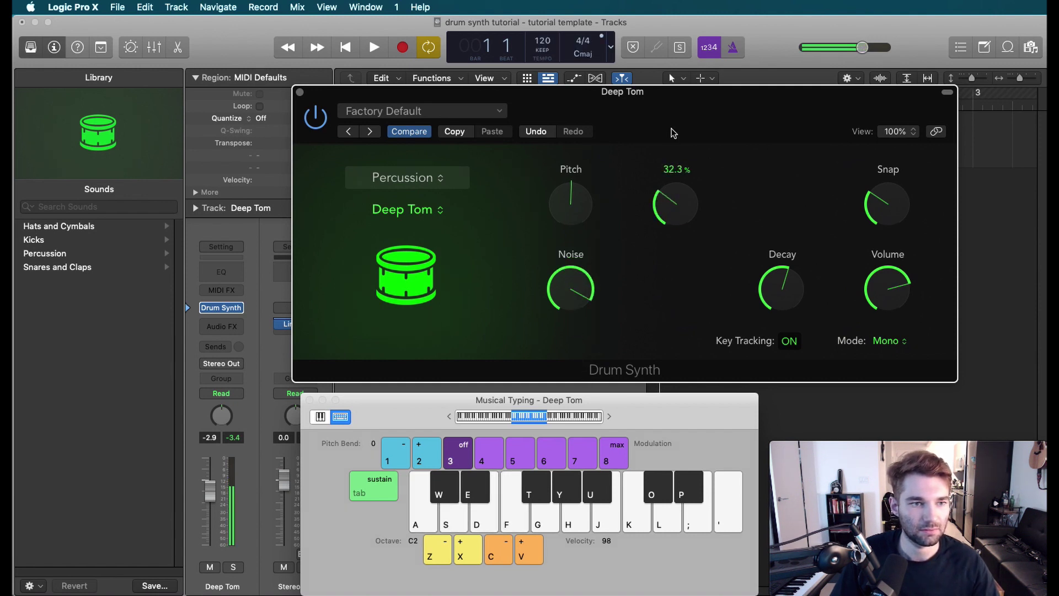
pyautogui.press('s')
pyautogui.moveTo(691, 91); pyautogui.dragTo(683, 236)
pyautogui.press('f')
pyautogui.press('d')
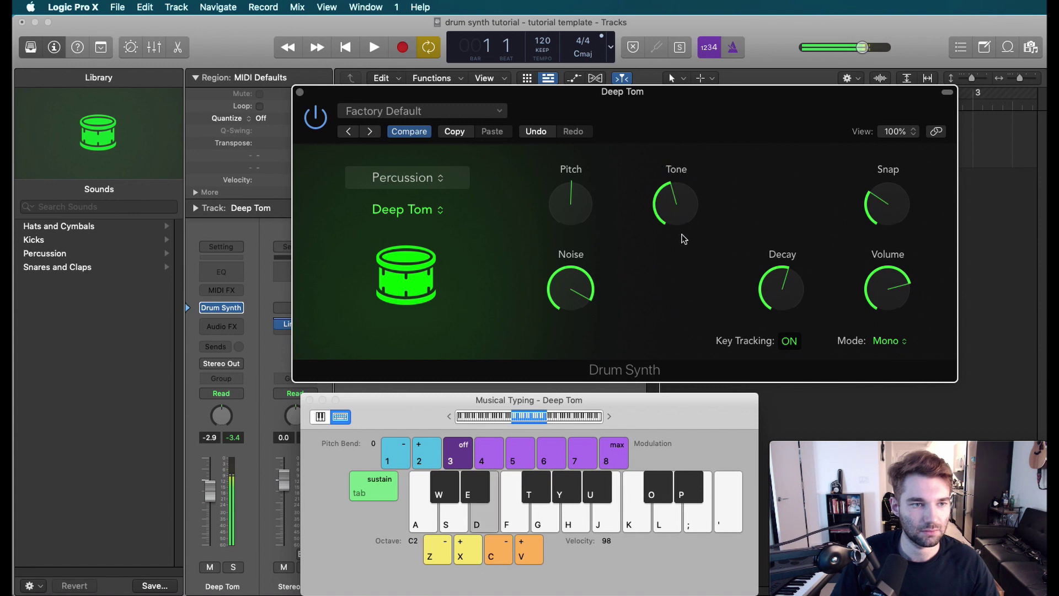
pyautogui.press('s')
pyautogui.press('a')
pyautogui.press('s')
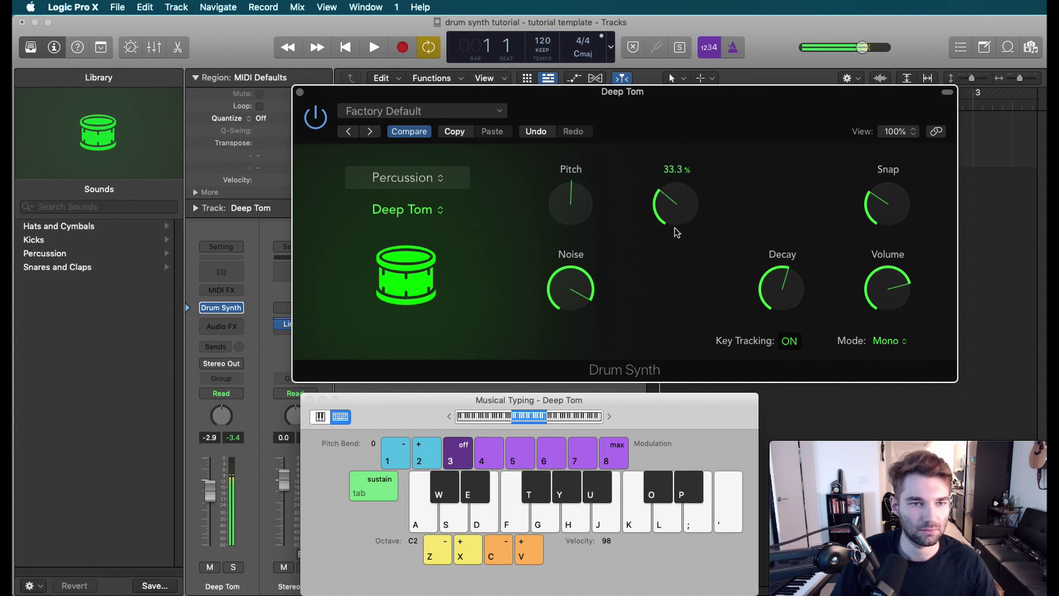
pyautogui.press('a')
# - Raise the Deep Tom's Snap to roughly 85% while playing a pattern of low notes
pyautogui.moveTo(873, 216)
pyautogui.mouseDown()
pyautogui.moveTo(887, 222)
pyautogui.moveTo(882, 232)
pyautogui.mouseUp()
pyautogui.press('a')
pyautogui.press('a')
pyautogui.press('s')
pyautogui.press('f')
pyautogui.press('s')
pyautogui.press('f')
# - Raise the Deep Tom's Decay to 71.3% and play a pattern of low notes to hear the longer tail
pyautogui.press('a')
pyautogui.moveTo(784, 282); pyautogui.dragTo(782, 262)
pyautogui.press('s')
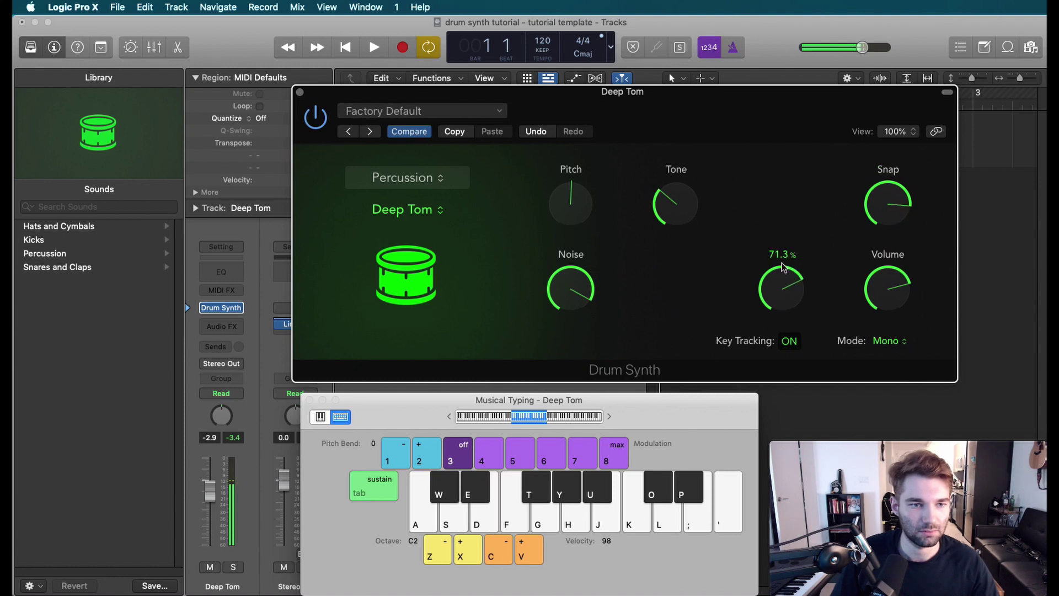
pyautogui.press('d')
pyautogui.press('s')
pyautogui.press('f')
pyautogui.press('a')
pyautogui.press('s')
pyautogui.press('f')
# - Raise the Deep Tom's Tone to 61.9% and play several notes to hear the result
pyautogui.moveTo(682, 213); pyautogui.dragTo(685, 159)
pyautogui.press('d')
pyautogui.press('f')
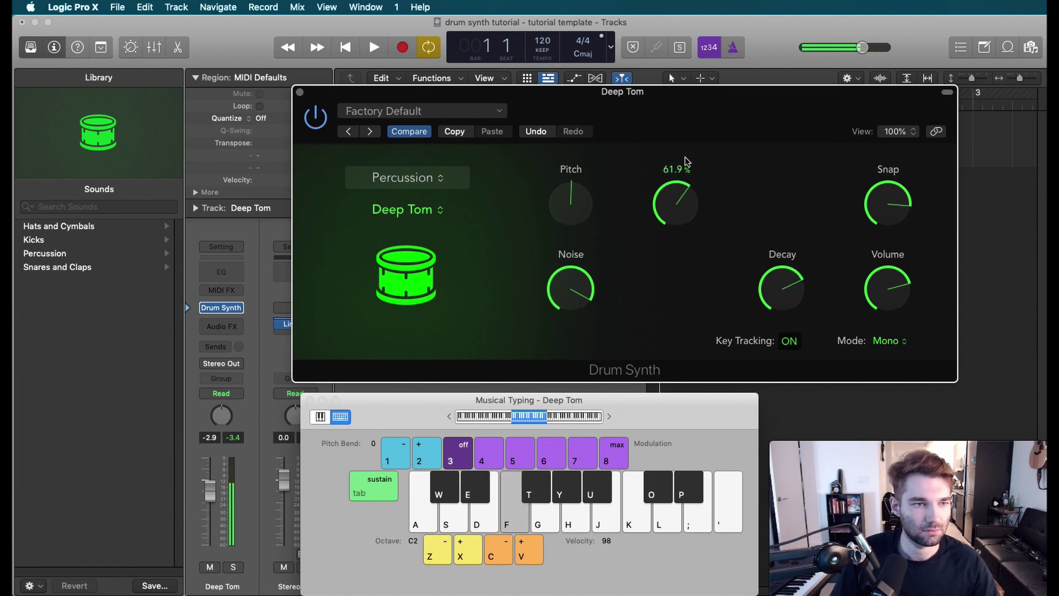
pyautogui.press('f')
pyautogui.press('s')
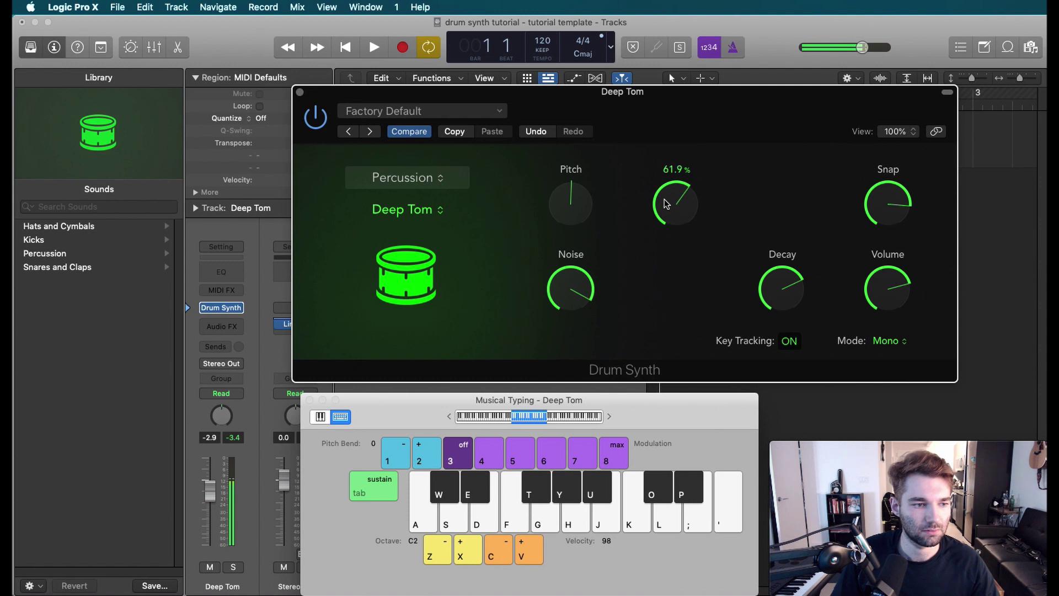
pyautogui.press('a')
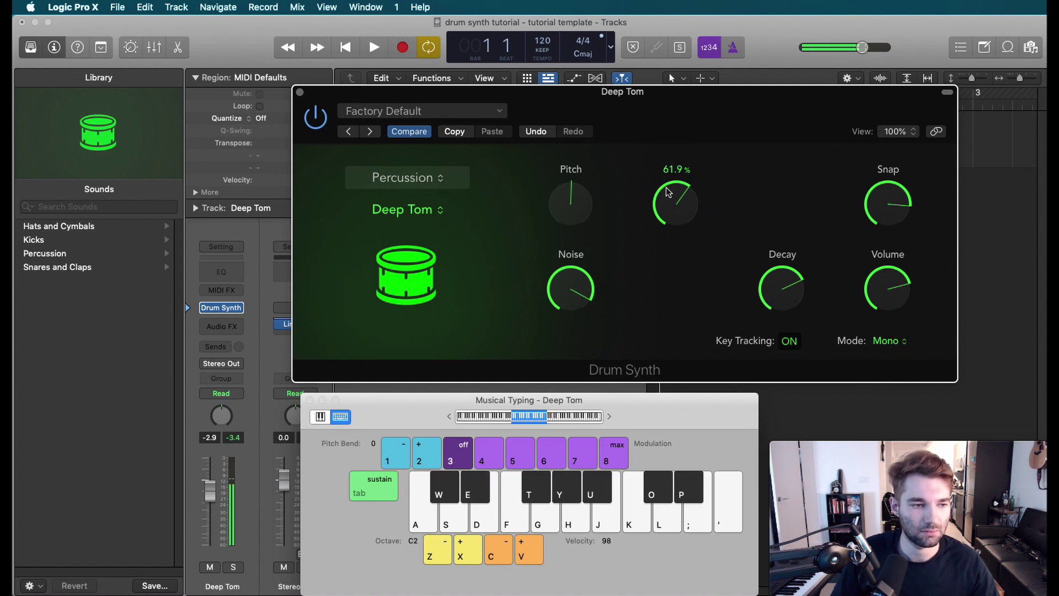
pyautogui.press('a')
pyautogui.press('f')
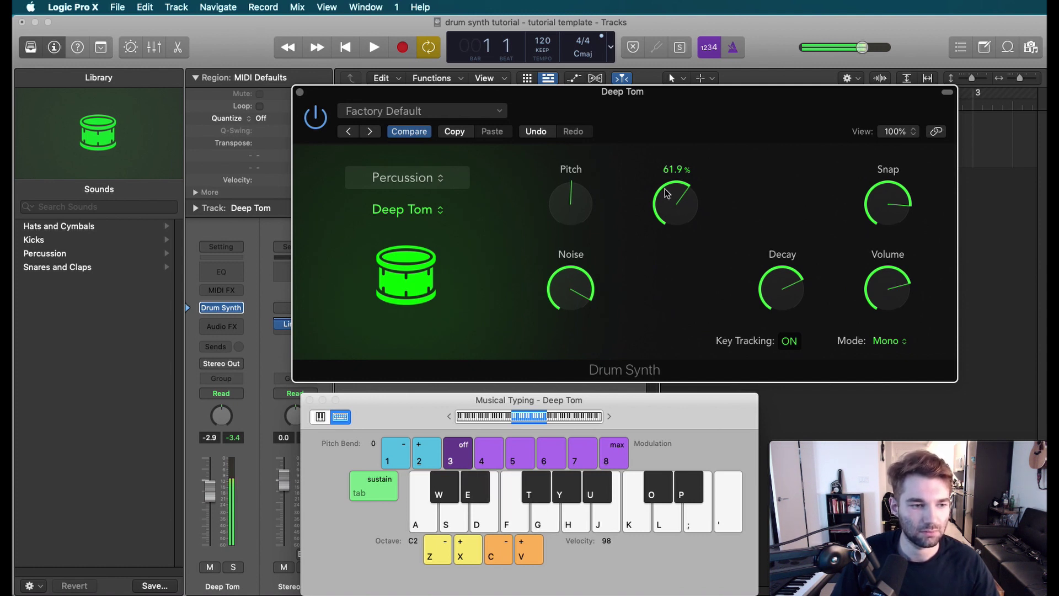
pyautogui.press('w')
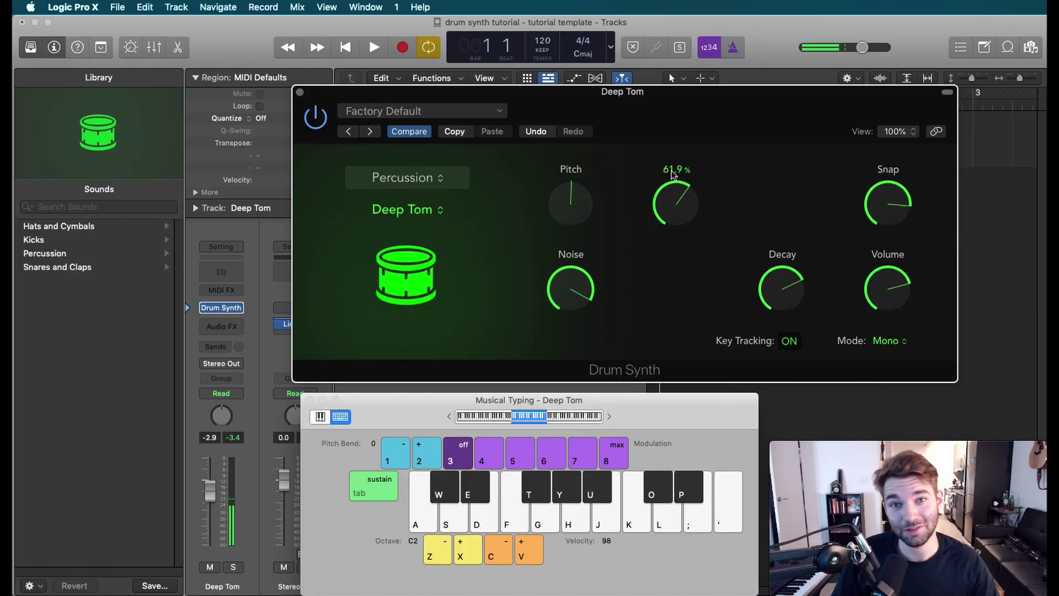
# - Switch the percussion sound to Metal Machine and play it on a few different notes
pyautogui.click(409, 209)
pyautogui.click(388, 228)
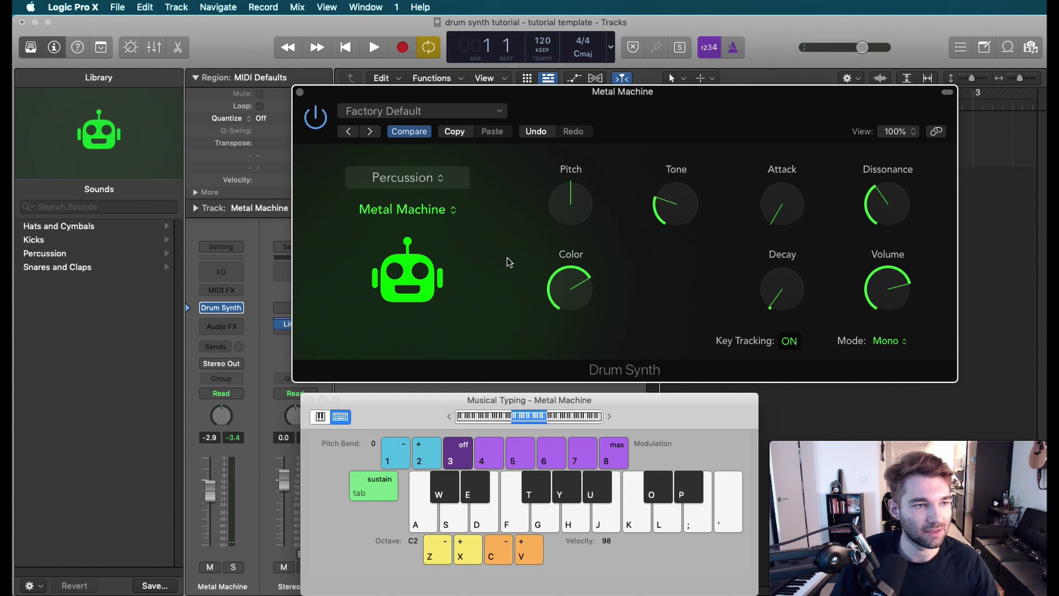
pyautogui.press('a')
pyautogui.press('s')
pyautogui.press('d')
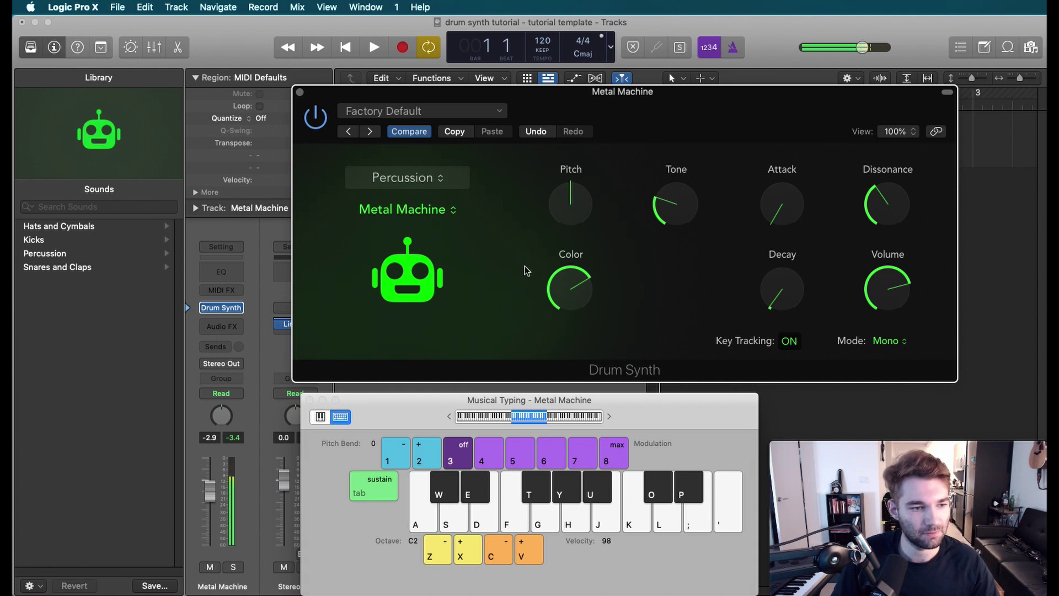
pyautogui.press('a')
# - Play a pattern of low notes on the Metal Machine while trying its Pitch, leaving it at 0
pyautogui.moveTo(565, 214)
pyautogui.press('s')
pyautogui.press('d')
pyautogui.press('f')
pyautogui.press('a')
pyautogui.press('s')
pyautogui.moveTo(570, 217)
pyautogui.mouseDown()
pyautogui.moveTo(572, 195)
pyautogui.moveTo(575, 220)
pyautogui.mouseUp()
pyautogui.press('f')
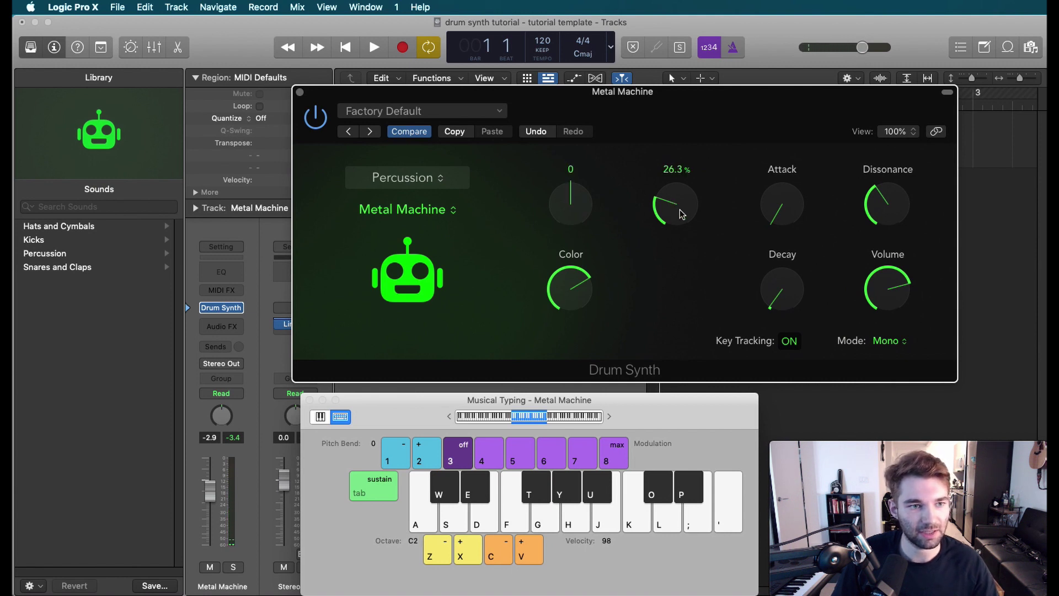
# - Raise the Metal Machine's Tone to roughly 40% while playing low notes to hear the change
pyautogui.press('a')
pyautogui.press('s')
pyautogui.moveTo(682, 214); pyautogui.dragTo(692, 178)
pyautogui.press('d')
pyautogui.press('a')
pyautogui.press('f')
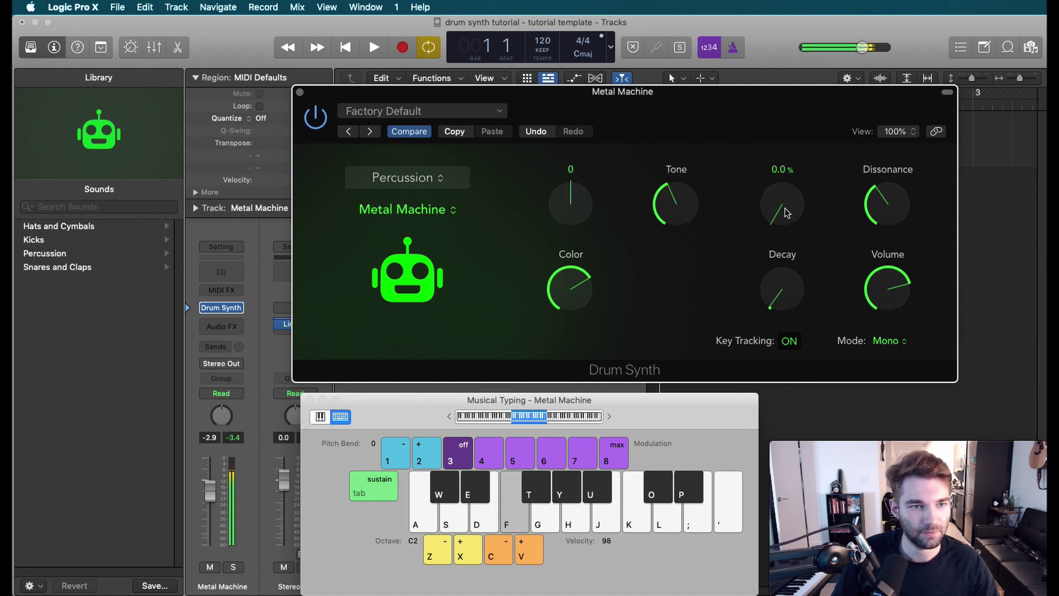
# - Set the Metal Machine's Attack to 13.2% and raise its Dissonance to roughly 75%, playing notes to hear the change
pyautogui.moveTo(787, 213); pyautogui.dragTo(784, 175)
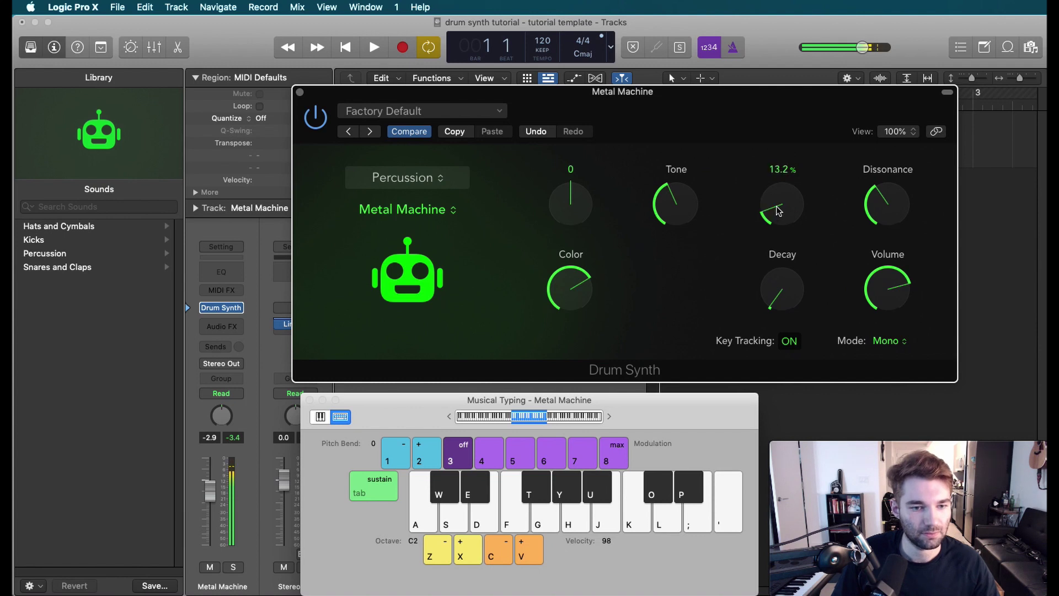
pyautogui.press('f')
pyautogui.press('w')
pyautogui.press('f')
pyautogui.moveTo(879, 202); pyautogui.dragTo(880, 128)
pyautogui.press('f')
# - Lower the Metal Machine's Color to roughly 45% and play a pattern of low notes to hear the result
pyautogui.moveTo(573, 295); pyautogui.dragTo(621, 339)
pyautogui.press('s')
pyautogui.press('a')
pyautogui.press('d')
pyautogui.press('f')
pyautogui.press('a')
pyautogui.press('f')
pyautogui.press('d')
pyautogui.press('a')
pyautogui.press('s')
pyautogui.press('d')
pyautogui.press('f')
# - Raise the Metal Machine's Decay to roughly 30% and play several low notes to hear the longer sound
pyautogui.moveTo(789, 311); pyautogui.dragTo(806, 391)
pyautogui.press('a')
pyautogui.press('f')
pyautogui.press('s')
pyautogui.press('d')
pyautogui.press('a')
pyautogui.press('d')
pyautogui.press('f')
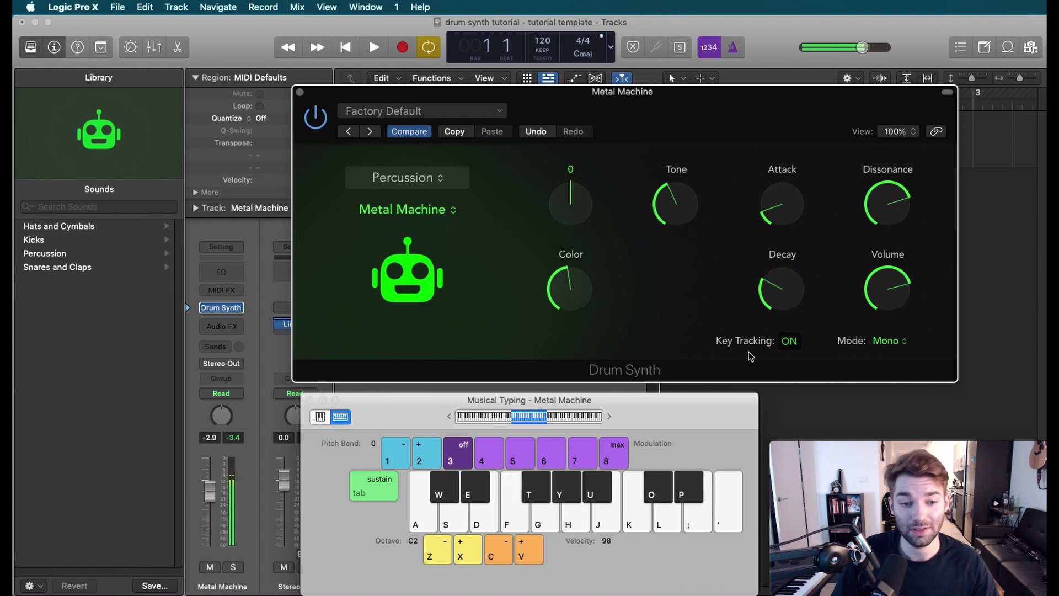
# - Switch the percussion sound to 80s Cowbell and play it on a couple of notes
pyautogui.click(414, 187)
pyautogui.click(330, 226)
pyautogui.click(406, 209)
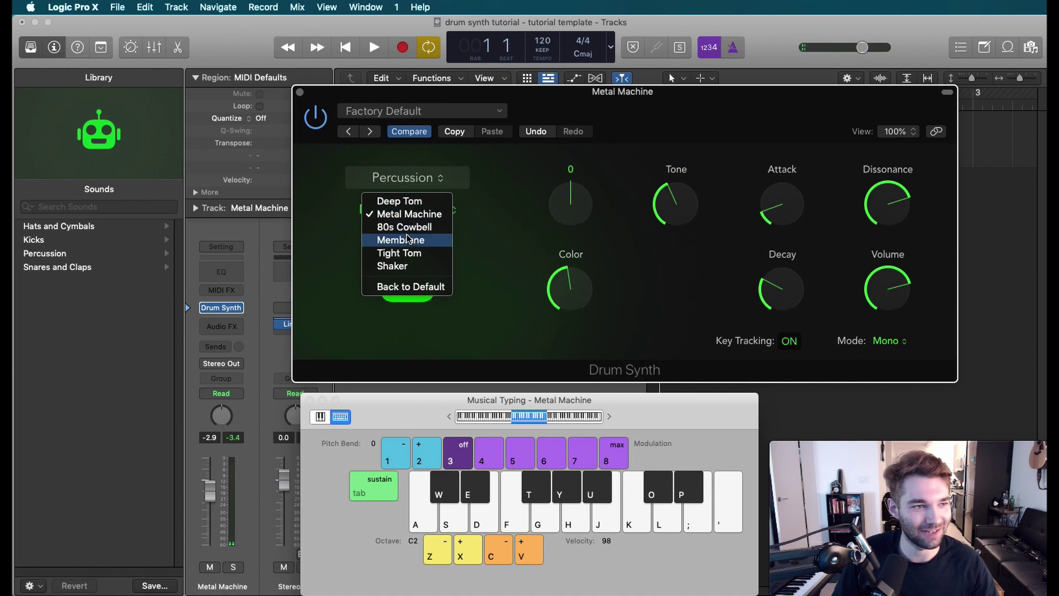
pyautogui.click(406, 228)
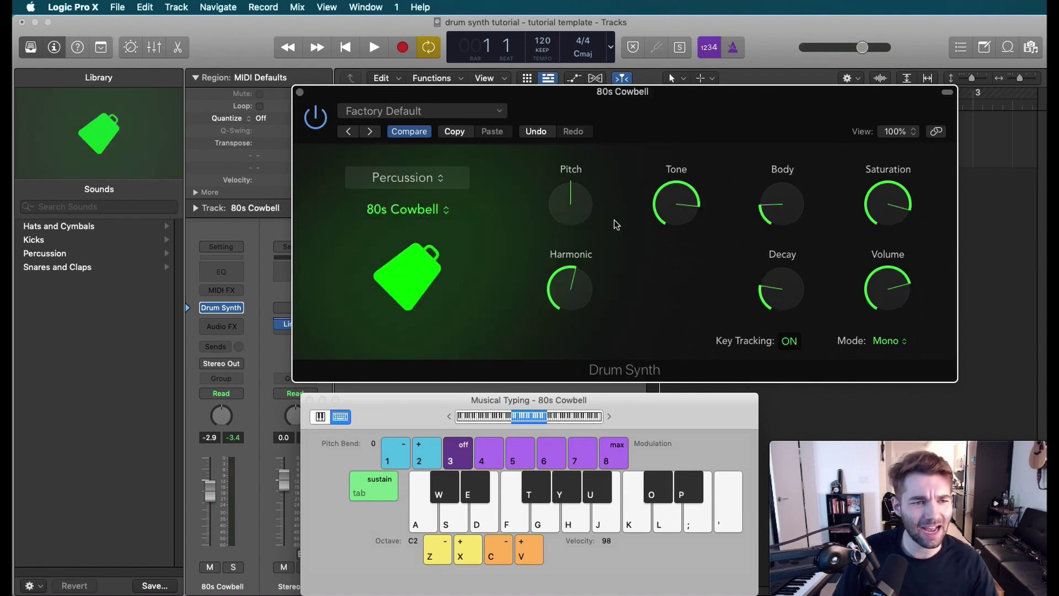
pyautogui.press('a')
pyautogui.press('a')
pyautogui.press('d')
# - Lower the 80s Cowbell's Body to its minimum and raise its Decay to just over 50%, replaying the same note
pyautogui.moveTo(764, 218); pyautogui.dragTo(791, 242)
pyautogui.moveTo(777, 280); pyautogui.dragTo(772, 243)
pyautogui.press('d')
# - Raise the 80s Cowbell's Harmonic to roughly 65% and repeat one note to hear the change
pyautogui.press('d')
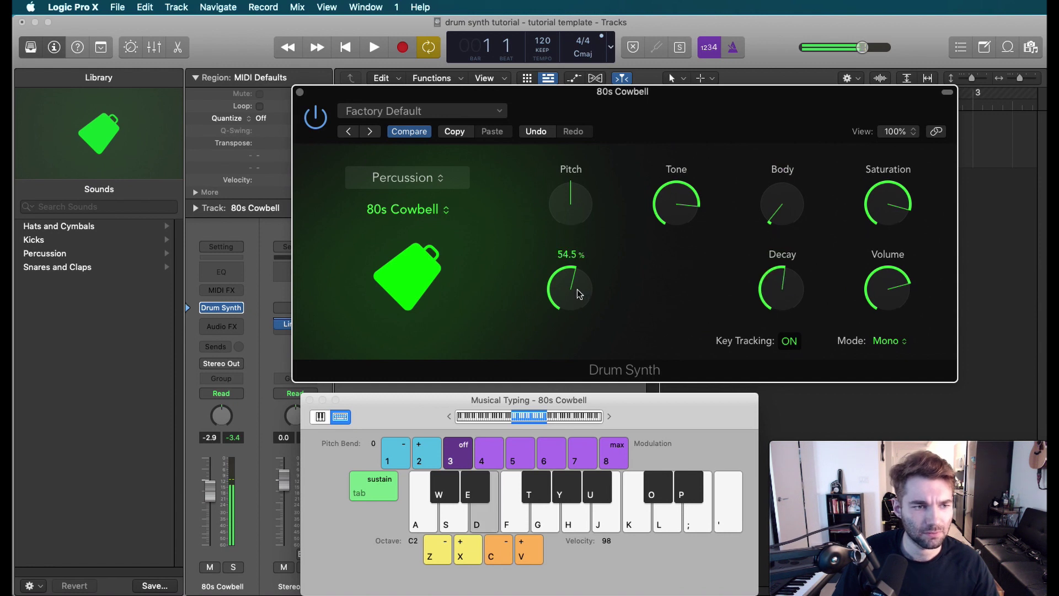
pyautogui.moveTo(579, 293); pyautogui.dragTo(561, 266)
pyautogui.press('d')
pyautogui.press('d')
pyautogui.press('d')
pyautogui.press('d')
pyautogui.press('d')
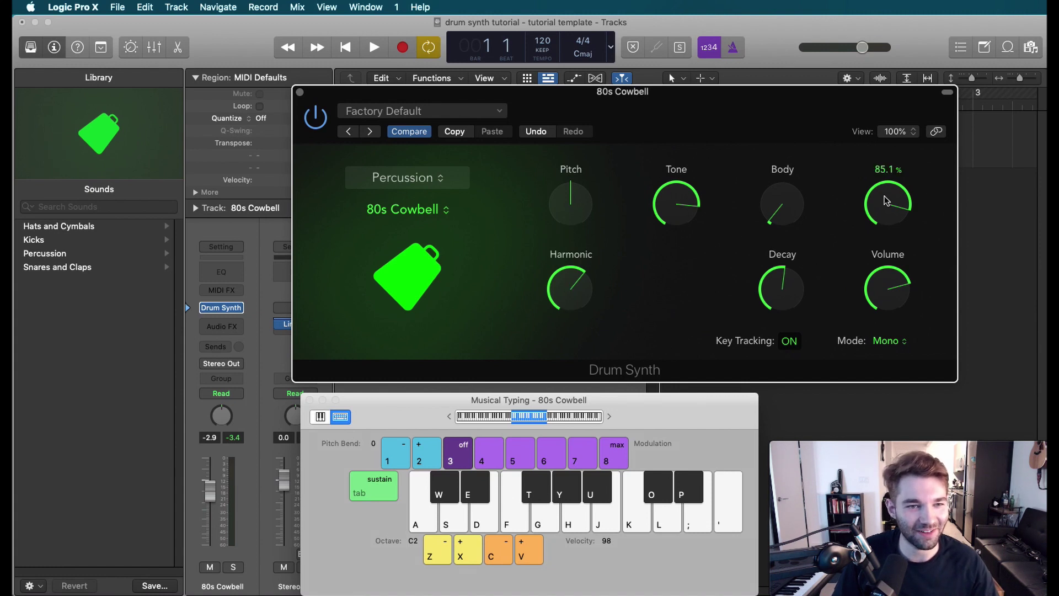
# - Lower the 80s Cowbell's Saturation to roughly 45% and play a few notes to compare the sound
pyautogui.press('a')
pyautogui.moveTo(886, 199); pyautogui.dragTo(901, 276)
pyautogui.press('a')
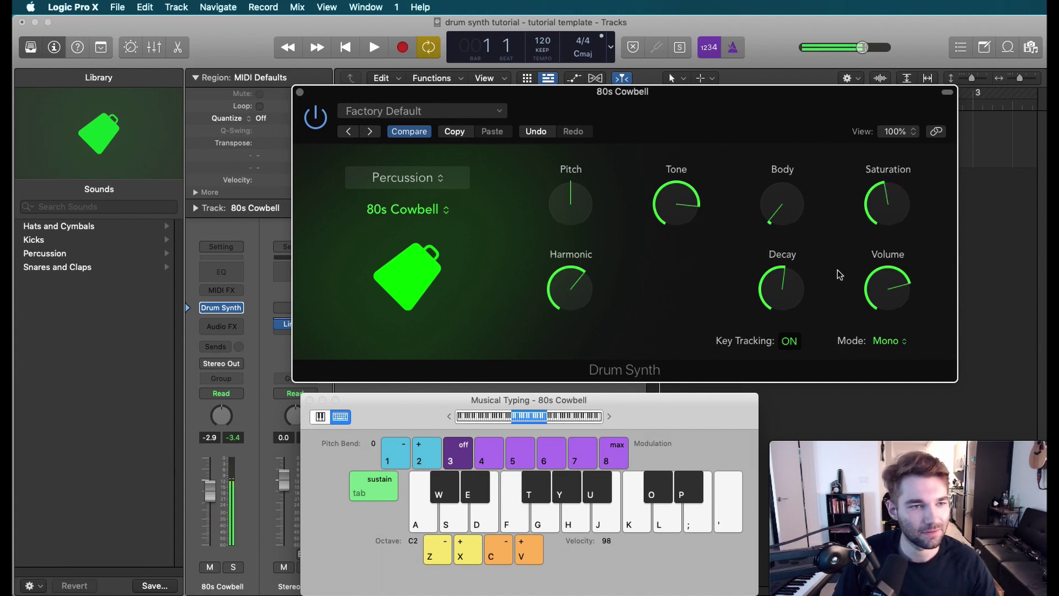
pyautogui.press('f')
pyautogui.press('s')
pyautogui.press('a')
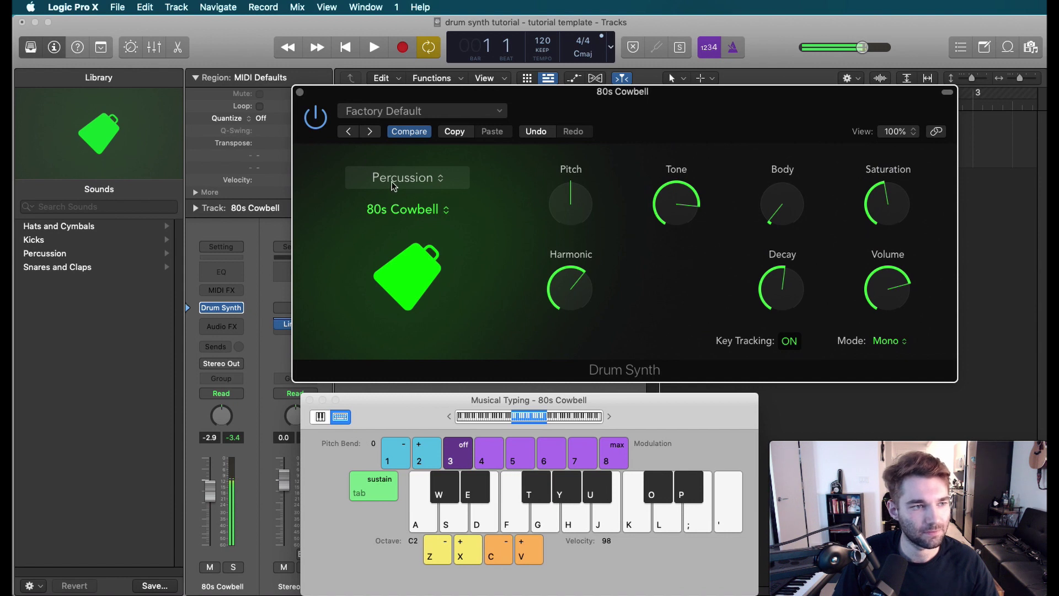
# - Switch the percussion sound to Membrane and play it on several different notes
pyautogui.click(408, 210)
pyautogui.click(411, 228)
pyautogui.press('a')
pyautogui.press('d')
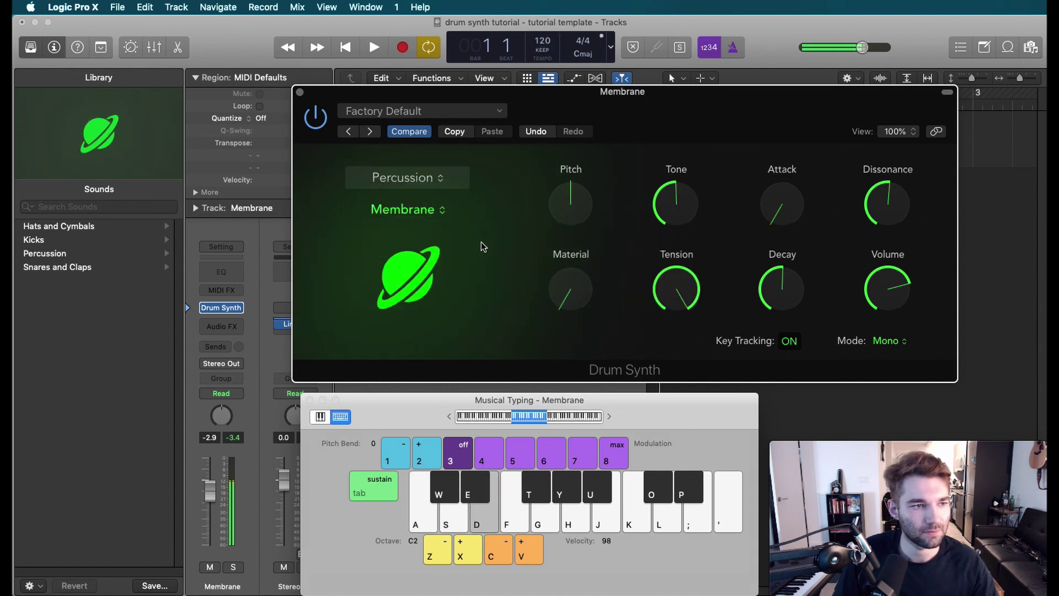
pyautogui.press('f')
pyautogui.press('s')
pyautogui.press('d')
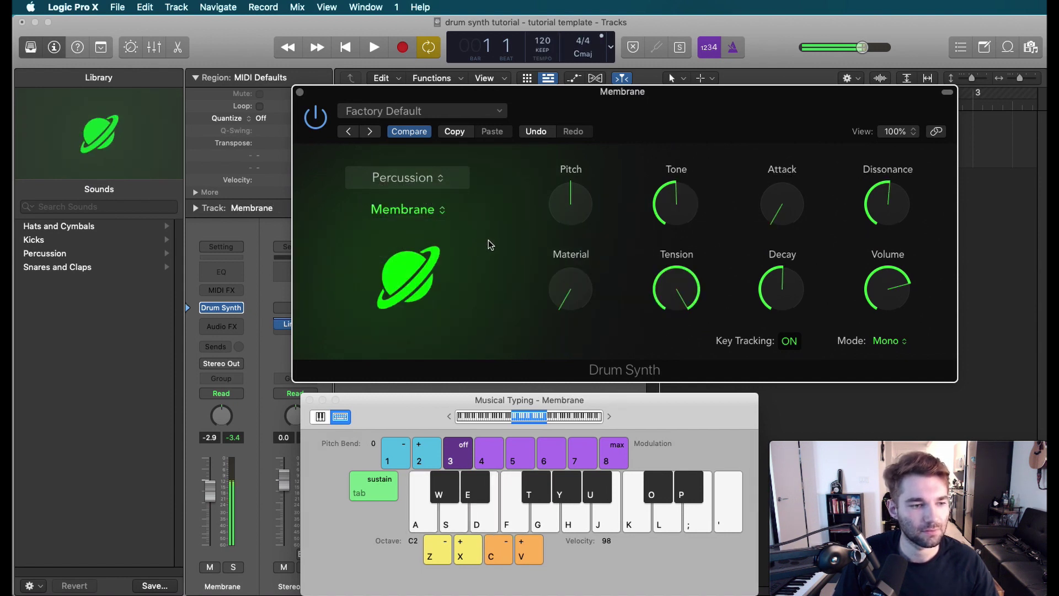
pyautogui.press('a')
pyautogui.press('a')
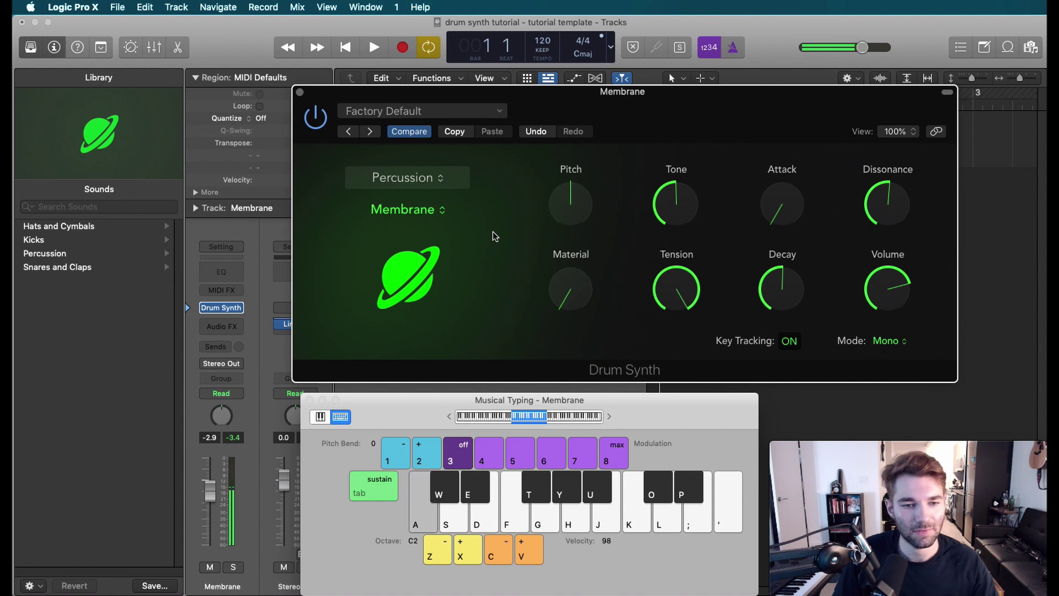
# - Switch the percussion sound to Tight Tom and play it on a few different notes
pyautogui.click(418, 218)
pyautogui.click(421, 236)
pyautogui.press('g')
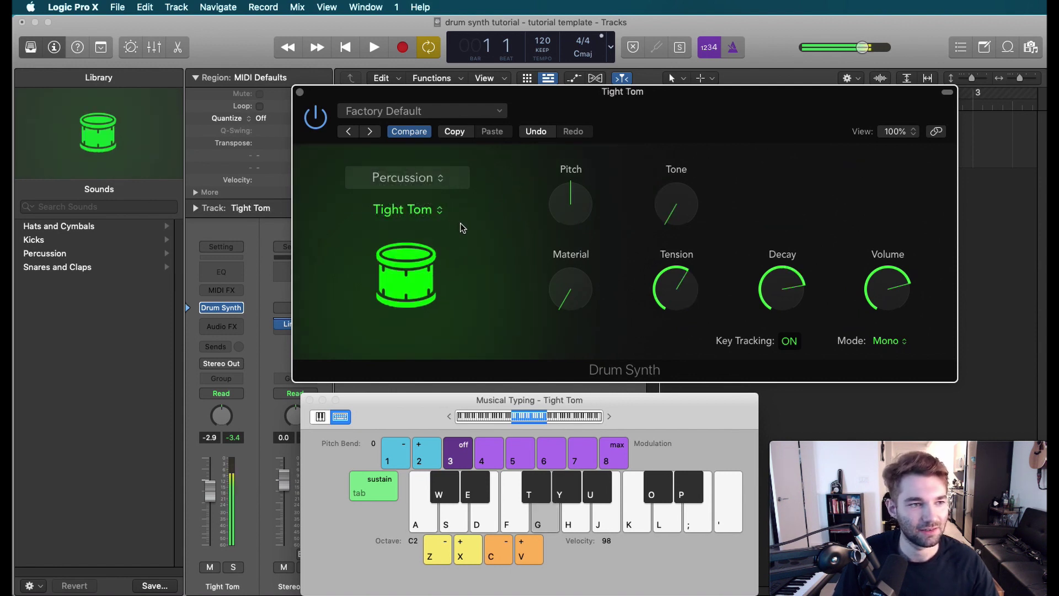
pyautogui.press('d')
pyautogui.press('s')
pyautogui.press('f')
# - Switch the percussion sound to Shaker and play it on several low notes
pyautogui.click(420, 210)
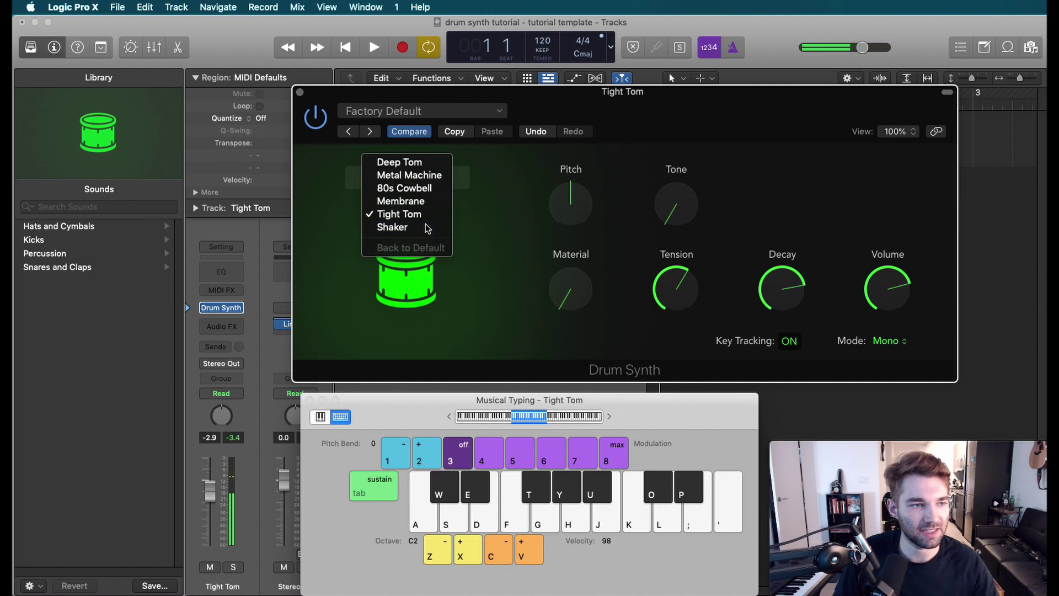
pyautogui.click(402, 228)
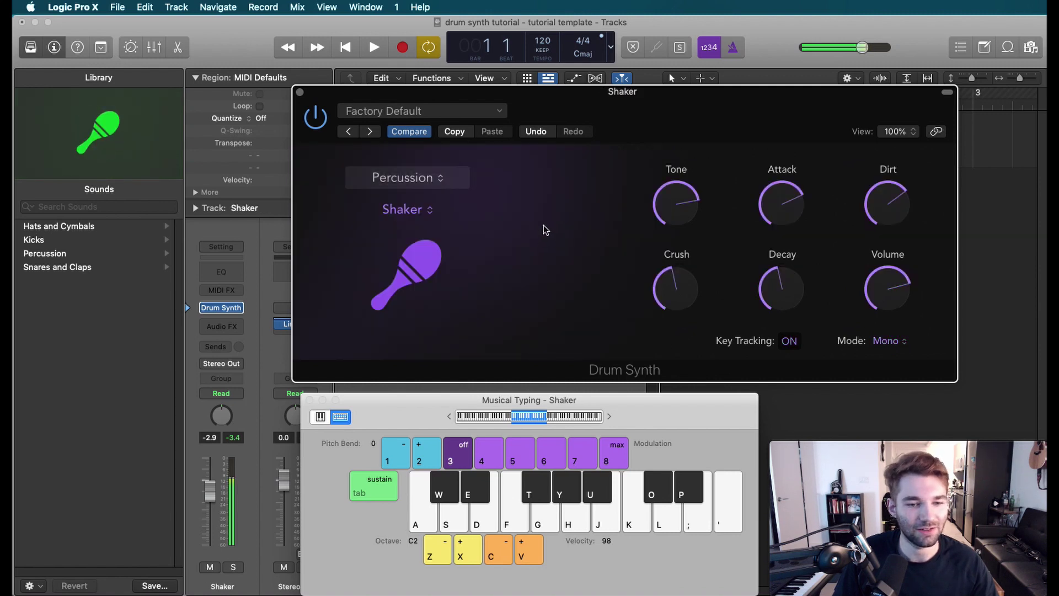
pyautogui.press('s')
pyautogui.press('d')
pyautogui.press('f')
pyautogui.press('s')
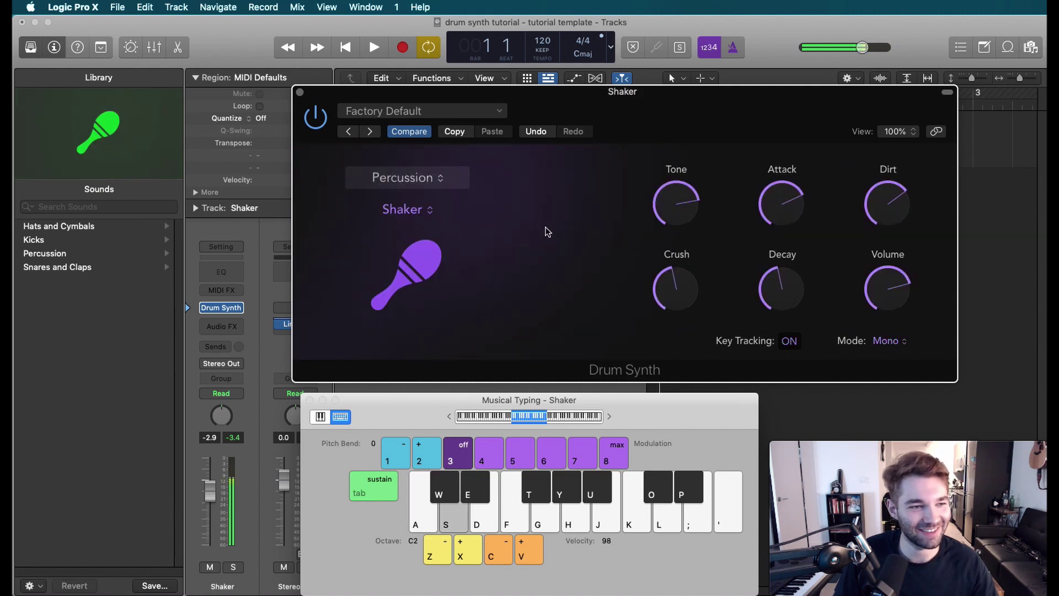
pyautogui.press('d')
pyautogui.press('f')
pyautogui.press('a')
pyautogui.press('s')
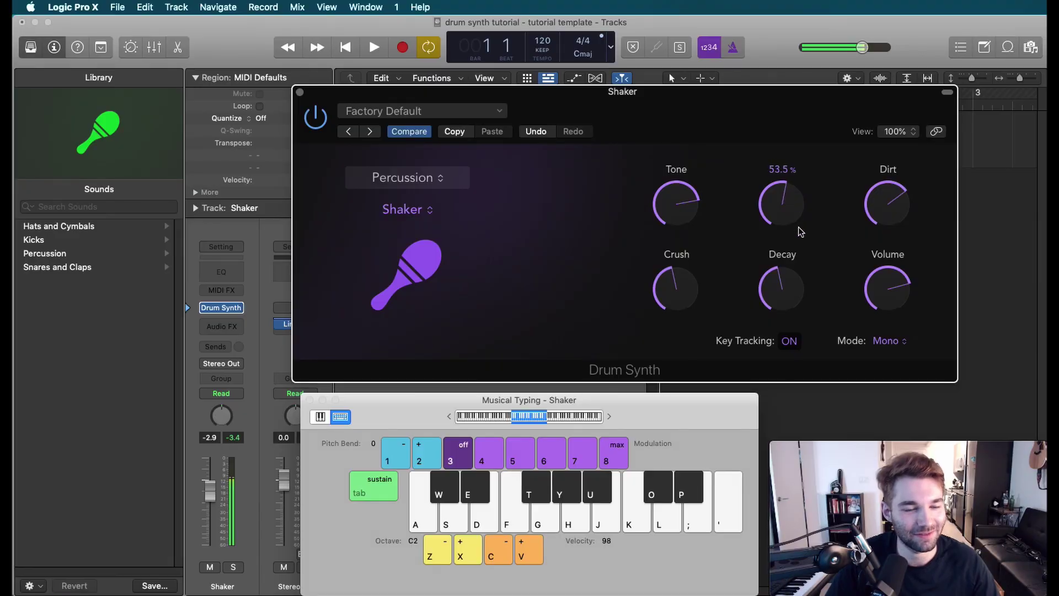
# - Lower the Shaker's Dirt to roughly 35% and adjust its Decay to roughly 50%, playing a low note to compare
pyautogui.moveTo(888, 223); pyautogui.dragTo(900, 262)
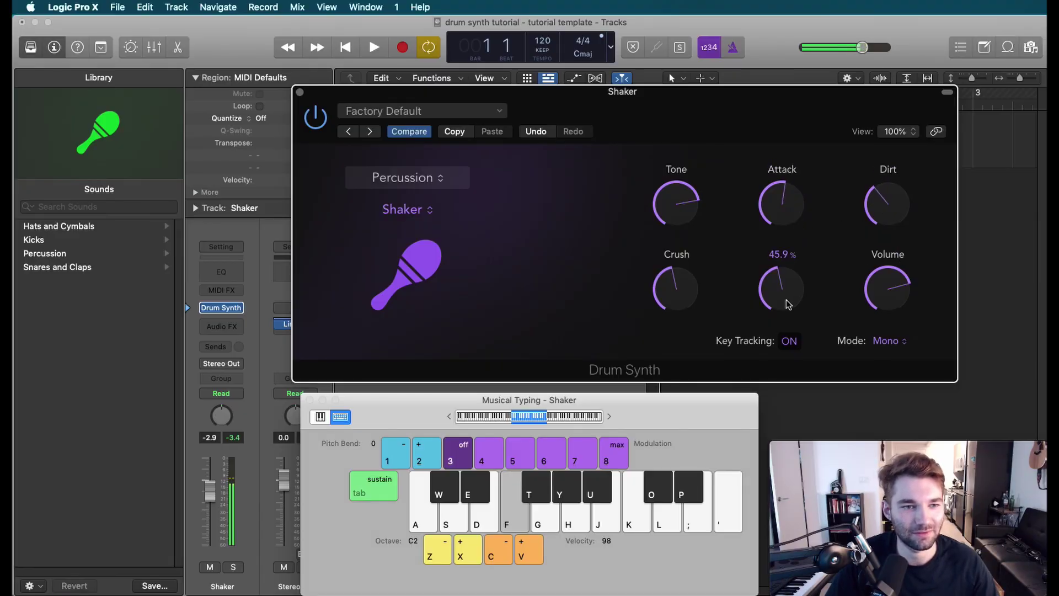
pyautogui.moveTo(786, 300); pyautogui.dragTo(791, 271)
pyautogui.moveTo(683, 283)
pyautogui.mouseDown()
pyautogui.moveTo(681, 269)
pyautogui.moveTo(682, 288)
pyautogui.mouseUp()
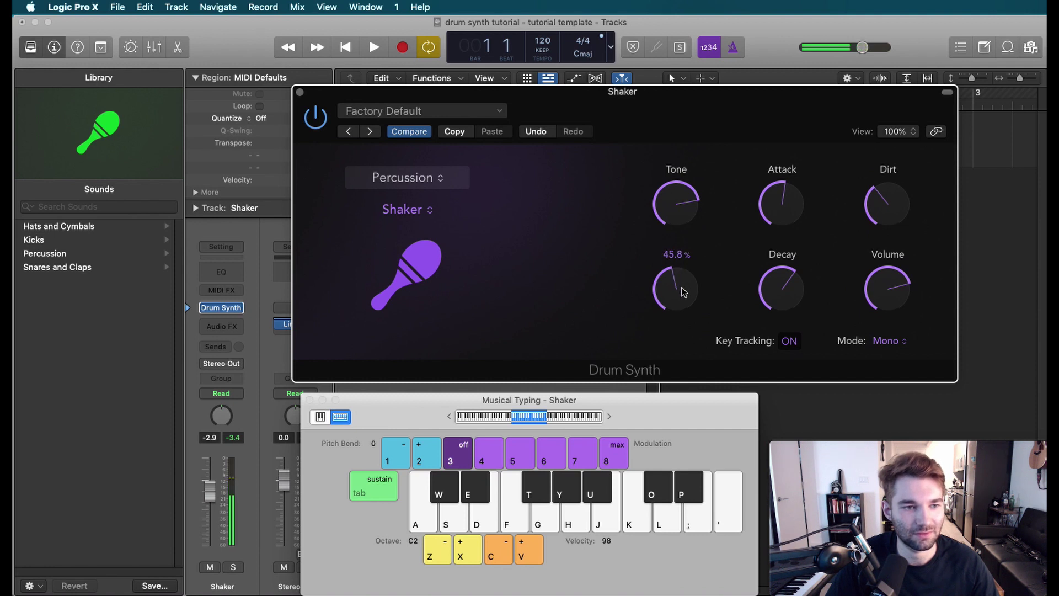
pyautogui.press('a')
pyautogui.moveTo(789, 286); pyautogui.dragTo(794, 316)
pyautogui.press('a')
# - Lower the Shaker's Crush to roughly 35% and repeat a low note to hear the change
pyautogui.moveTo(669, 278); pyautogui.dragTo(685, 301)
pyautogui.press('a')
# - Lower the Shaker's Tone to just under 50% and play a short pattern of low notes
pyautogui.press('a')
pyautogui.press('a')
pyautogui.moveTo(684, 210); pyautogui.dragTo(695, 264)
pyautogui.press('a')
pyautogui.press('s')
pyautogui.press('s')
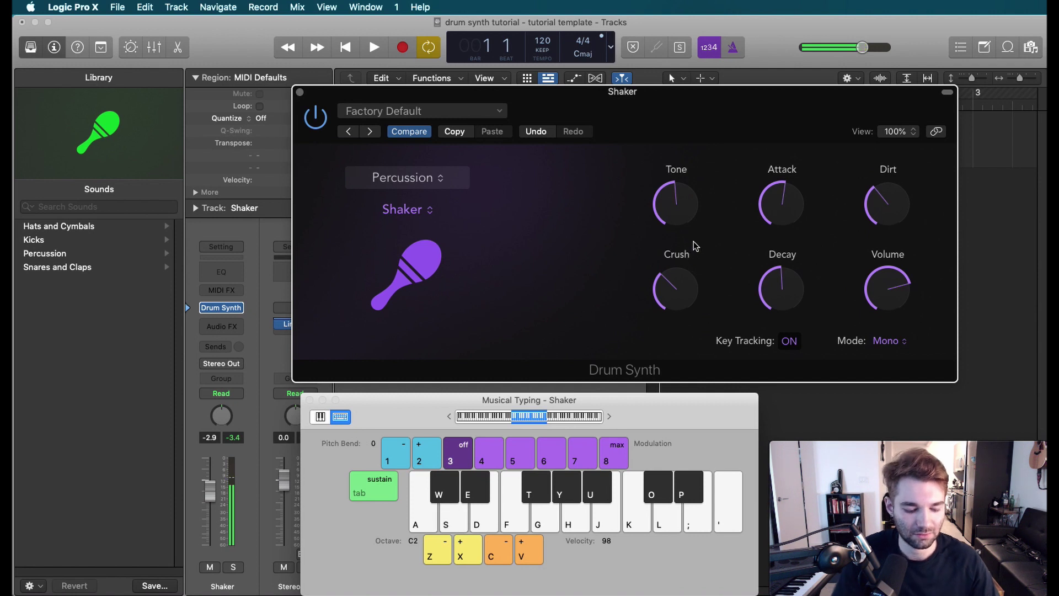
pyautogui.press('w')
# - Play an ascending run of notes on the Shaker, and switch to the Crash Cymbal in the Hats and Cymbals category
pyautogui.press('a')
pyautogui.press('s')
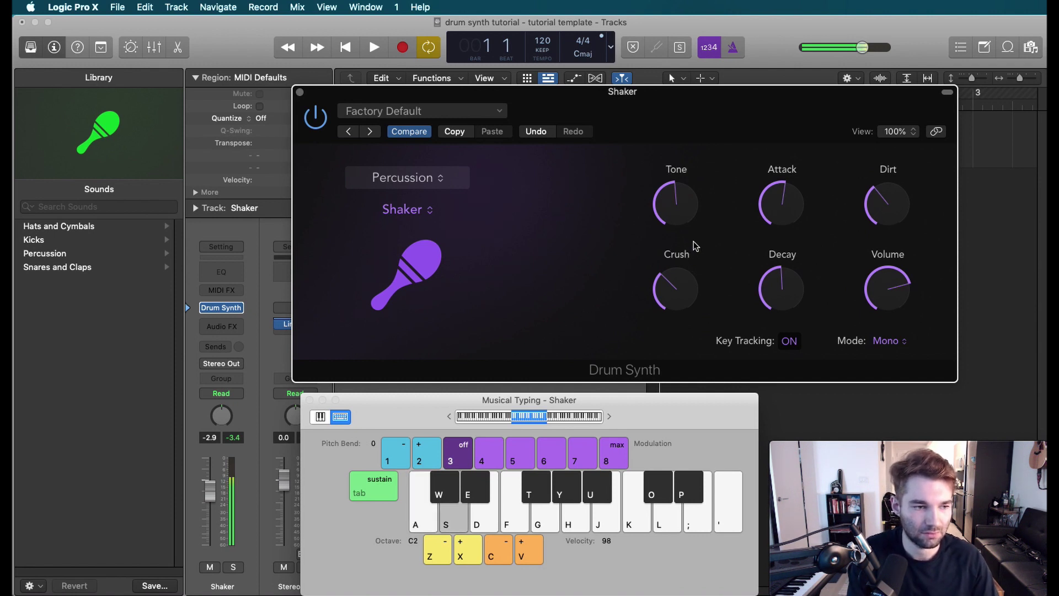
# - Play the Crash Cymbal on a few different notes to hear its default sound
pyautogui.press('a')
pyautogui.press('a')
pyautogui.press('s')
pyautogui.press('d')
pyautogui.press('f')
pyautogui.press('g')
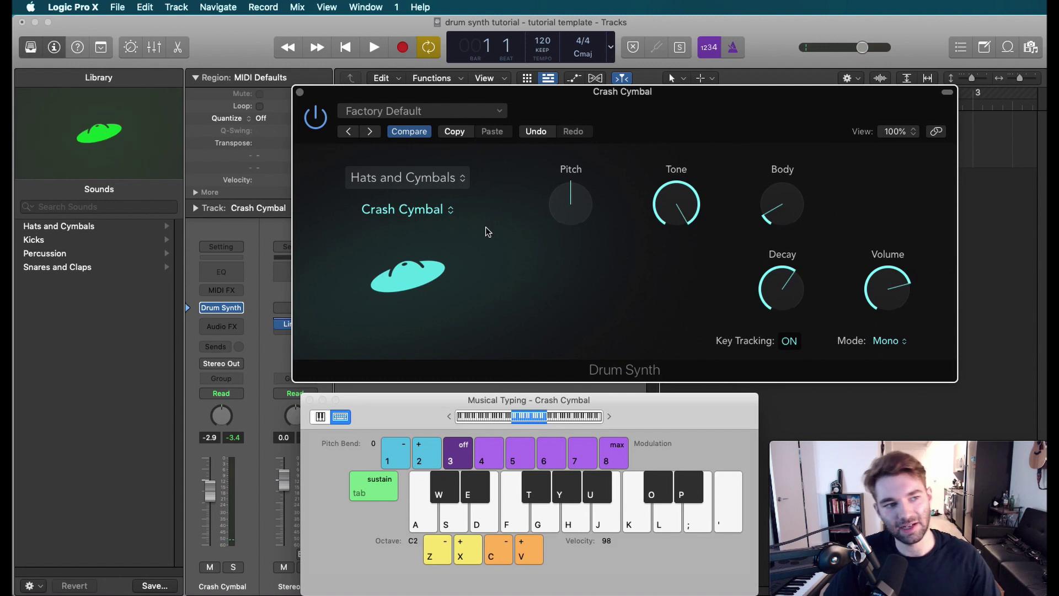
pyautogui.moveTo(568, 227)
pyautogui.press('a')
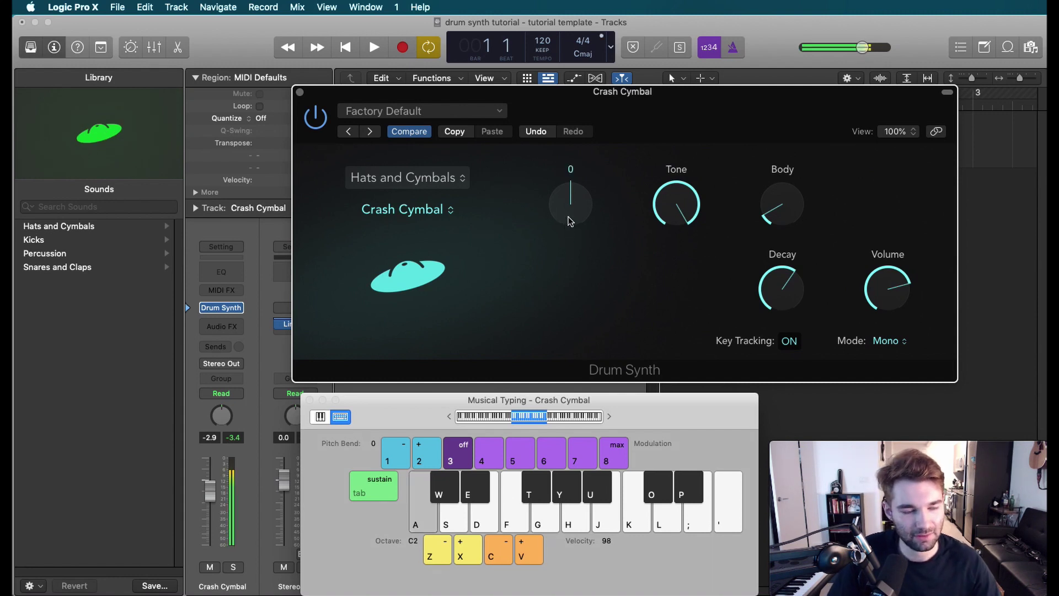
pyautogui.press('d')
pyautogui.moveTo(761, 220)
pyautogui.press('f')
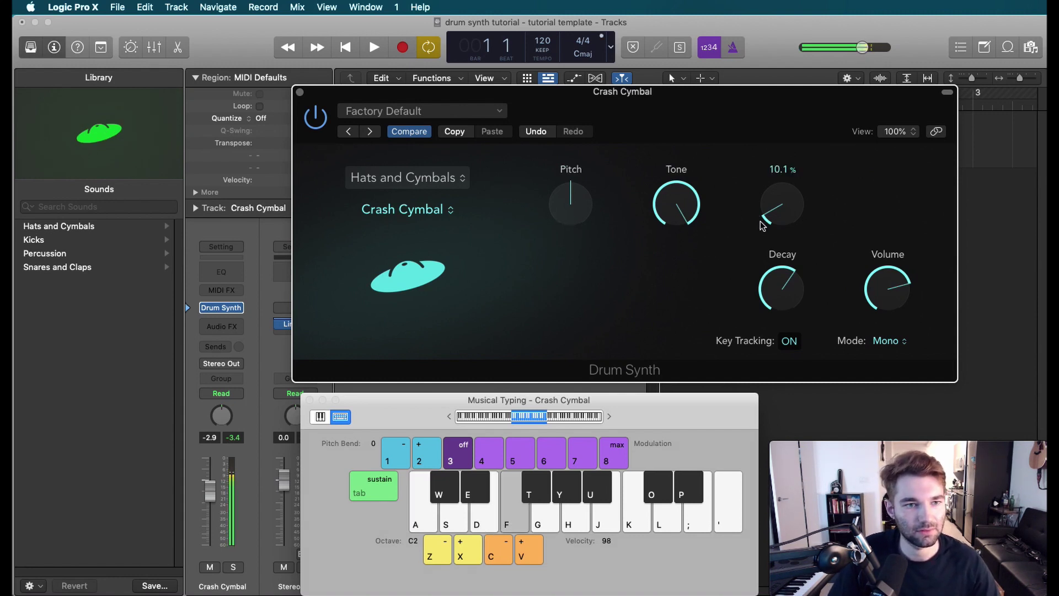
# - Nudge the Crash Cymbal's Pitch slightly up and lower its Tone to 55.4% while playing a low note
pyautogui.press('a')
pyautogui.moveTo(574, 217)
pyautogui.mouseDown()
pyautogui.moveTo(576, 227)
pyautogui.moveTo(574, 214)
pyautogui.mouseUp()
pyautogui.press('a')
pyautogui.moveTo(677, 207); pyautogui.dragTo(690, 248)
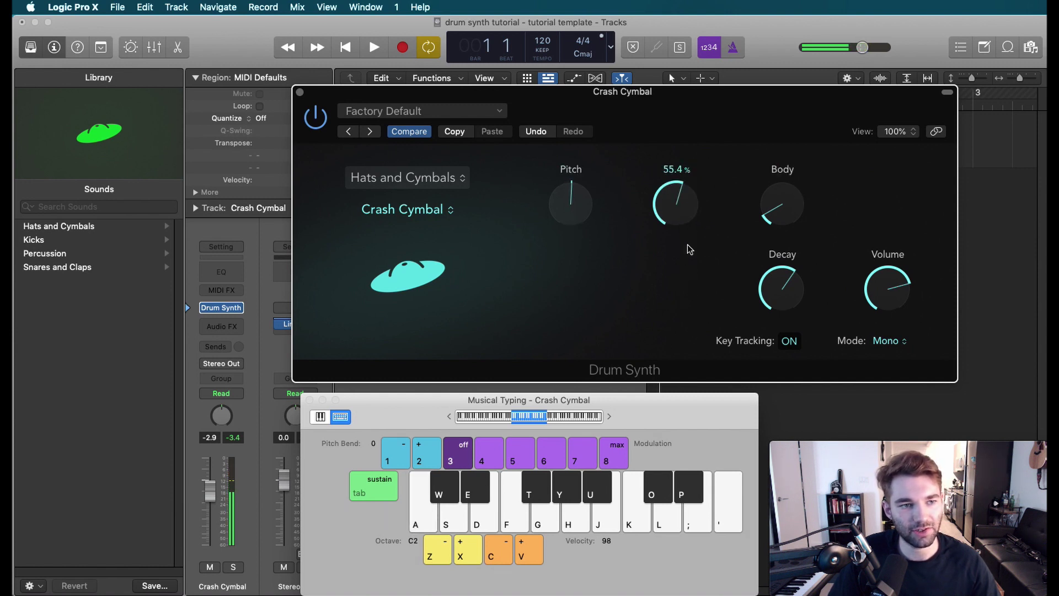
# - Raise the Crash Cymbal's Body to roughly 60% and play different notes to hear the result
pyautogui.moveTo(800, 213)
pyautogui.press('a')
pyautogui.moveTo(801, 212); pyautogui.dragTo(787, 128)
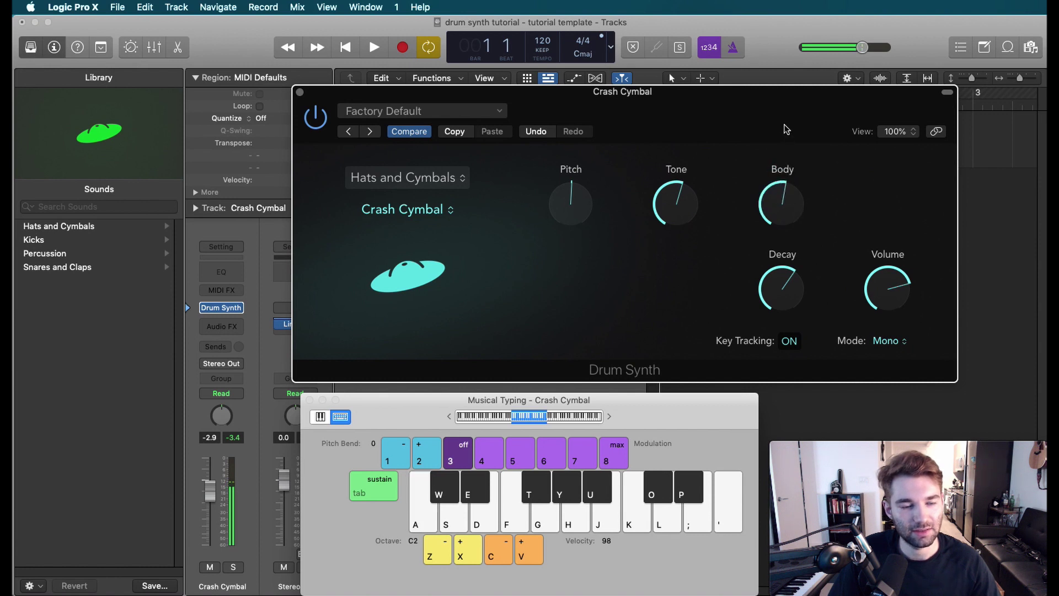
pyautogui.moveTo(791, 234)
pyautogui.mouseDown()
pyautogui.moveTo(782, 168)
pyautogui.moveTo(791, 225)
pyautogui.mouseUp()
pyautogui.press('d')
pyautogui.press('f')
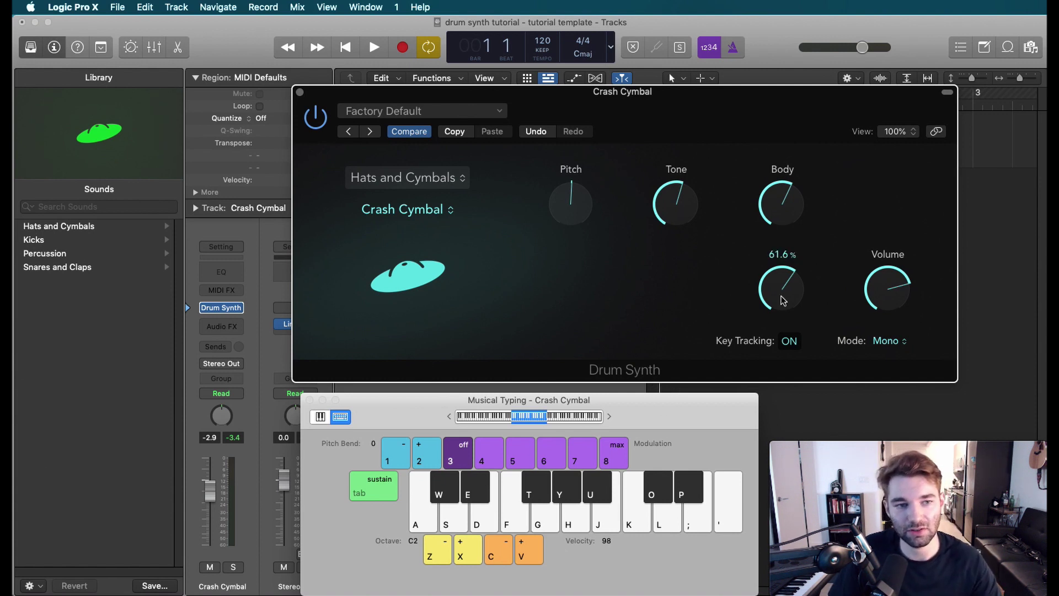
# - Lower the Crash Cymbal's Decay to roughly 35%, playing notes before and after to compare the length
pyautogui.press('f')
pyautogui.press('f')
pyautogui.moveTo(782, 303); pyautogui.dragTo(793, 339)
pyautogui.press('a')
pyautogui.press('a')
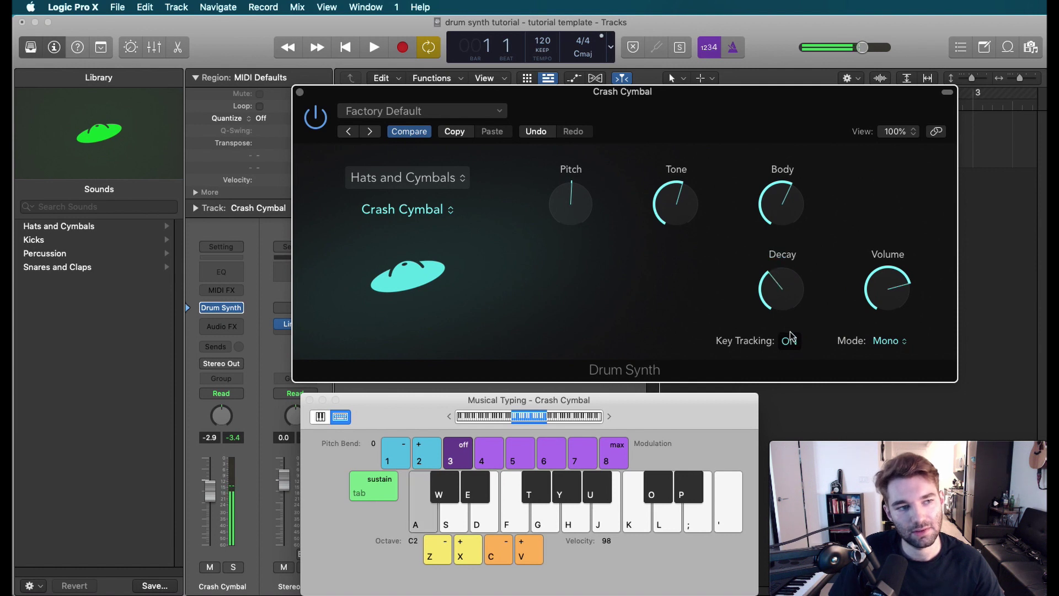
# - Switch the cymbal sound to Ride Cymbal and play it on a couple of notes
pyautogui.click(411, 211)
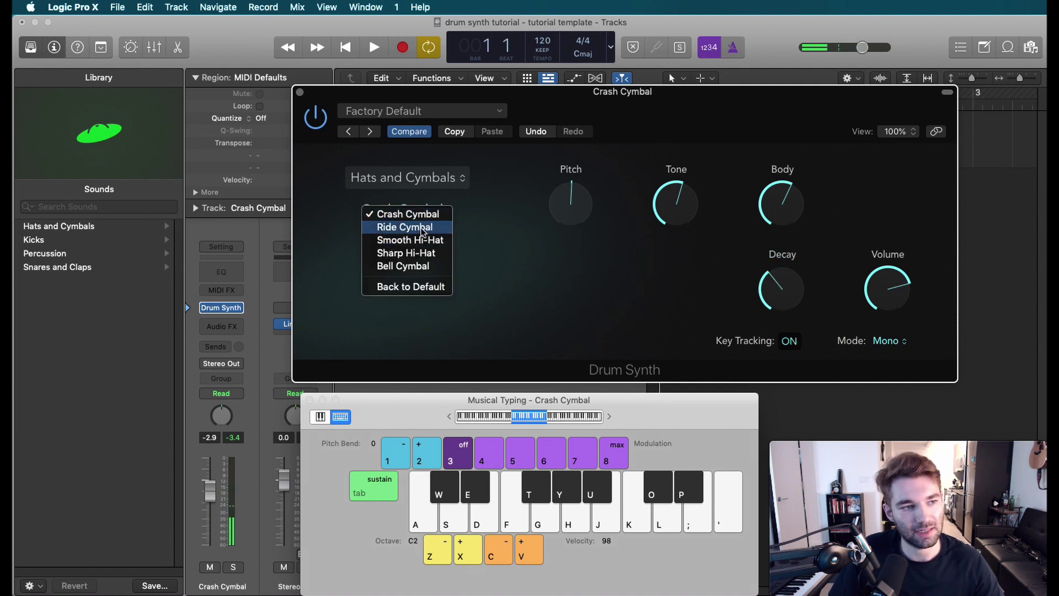
pyautogui.click(516, 238)
pyautogui.press('a')
pyautogui.press('d')
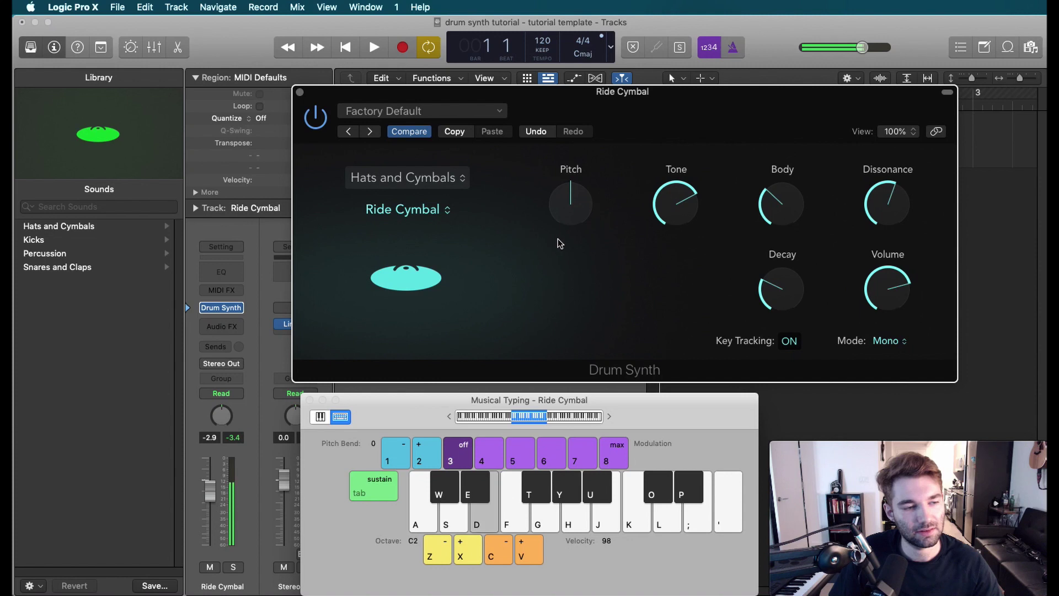
pyautogui.press('a')
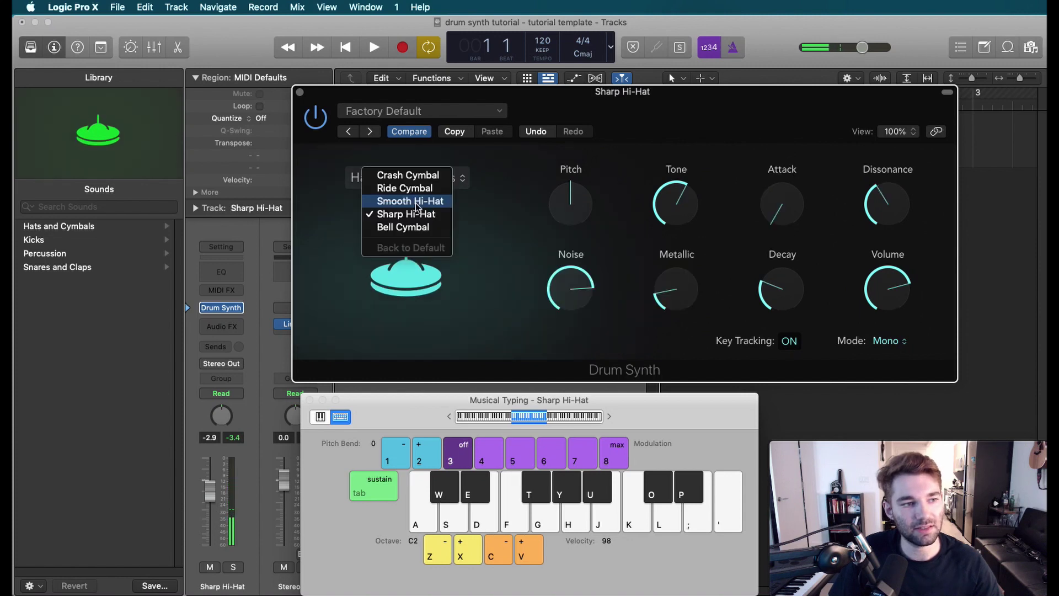
# - Switch the sound to Smooth Hi-Hat and play it on a couple of notes
pyautogui.click(416, 202)
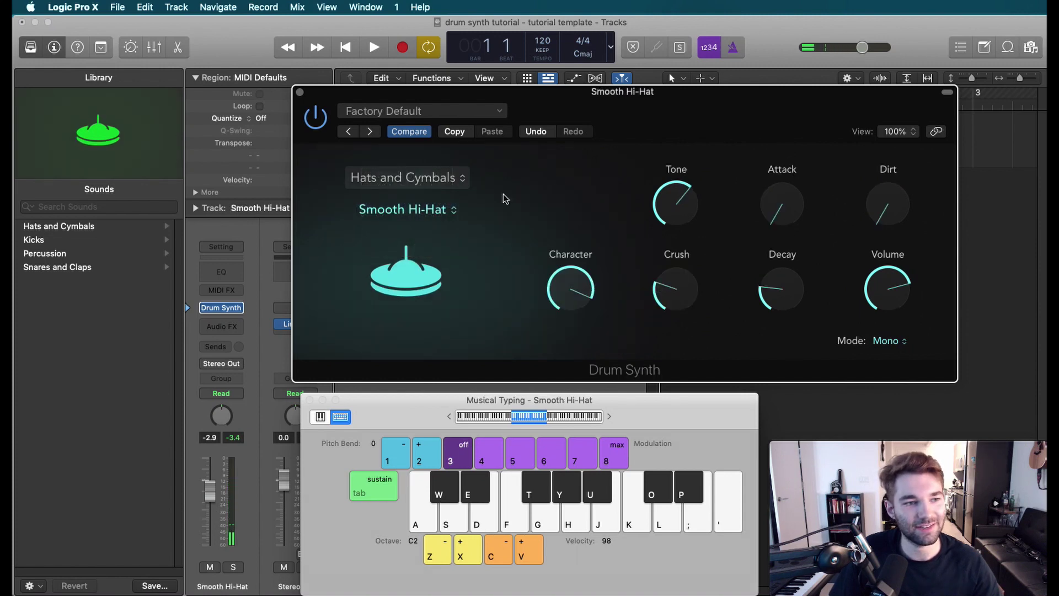
pyautogui.press('d')
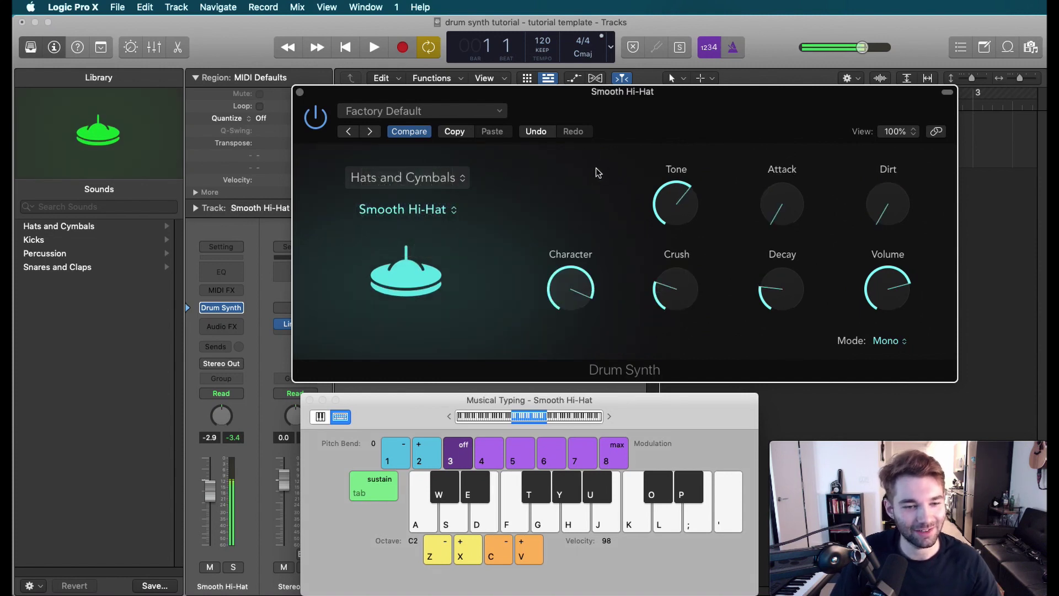
pyautogui.press('a')
# - Lower the Smooth Hi-Hat's Tone to just over 50% and set its Attack to 22.3%, playing a note to check
pyautogui.moveTo(685, 207); pyautogui.dragTo(704, 230)
pyautogui.moveTo(786, 214); pyautogui.dragTo(789, 173)
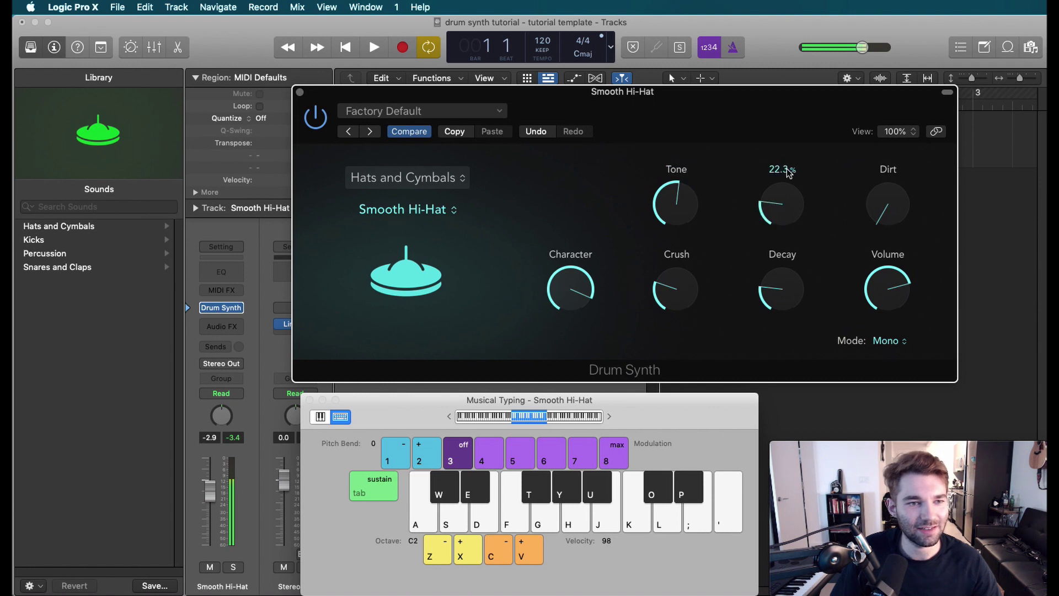
pyautogui.press('a')
# - Raise the Smooth Hi-Hat's Dirt to roughly 25% and repeat a low note to hear the change
pyautogui.moveTo(899, 196); pyautogui.dragTo(896, 159)
pyautogui.press('a')
pyautogui.press('a')
# - Lower the Smooth Hi-Hat's Character to just over 50% and raise its Crush to about 50%, playing a note to check
pyautogui.moveTo(580, 283); pyautogui.dragTo(587, 337)
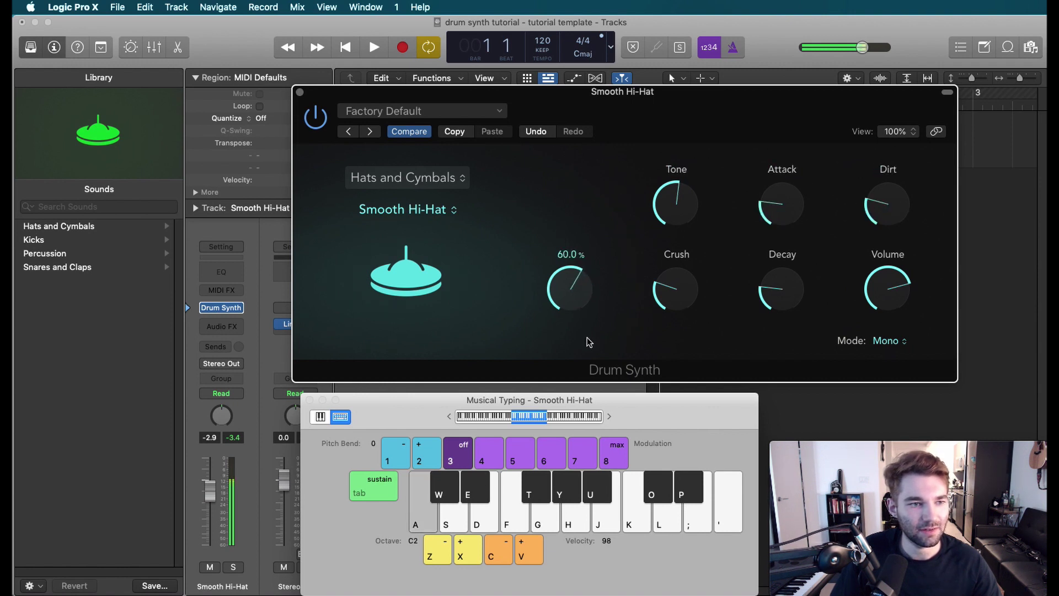
pyautogui.moveTo(680, 298); pyautogui.dragTo(689, 237)
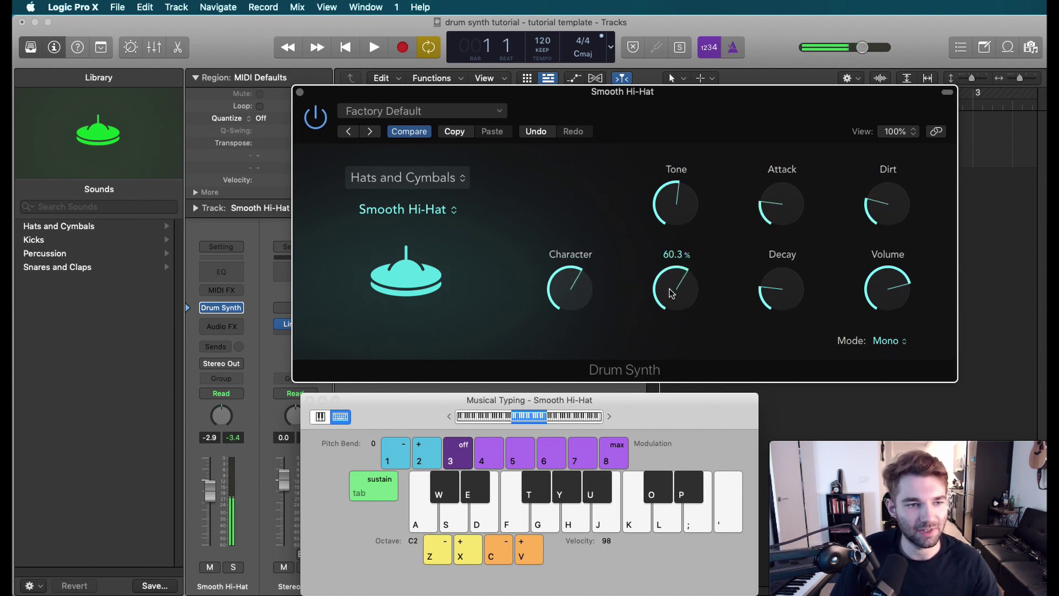
pyautogui.moveTo(671, 290); pyautogui.dragTo(678, 307)
pyautogui.moveTo(563, 283); pyautogui.dragTo(561, 290)
pyautogui.press('a')
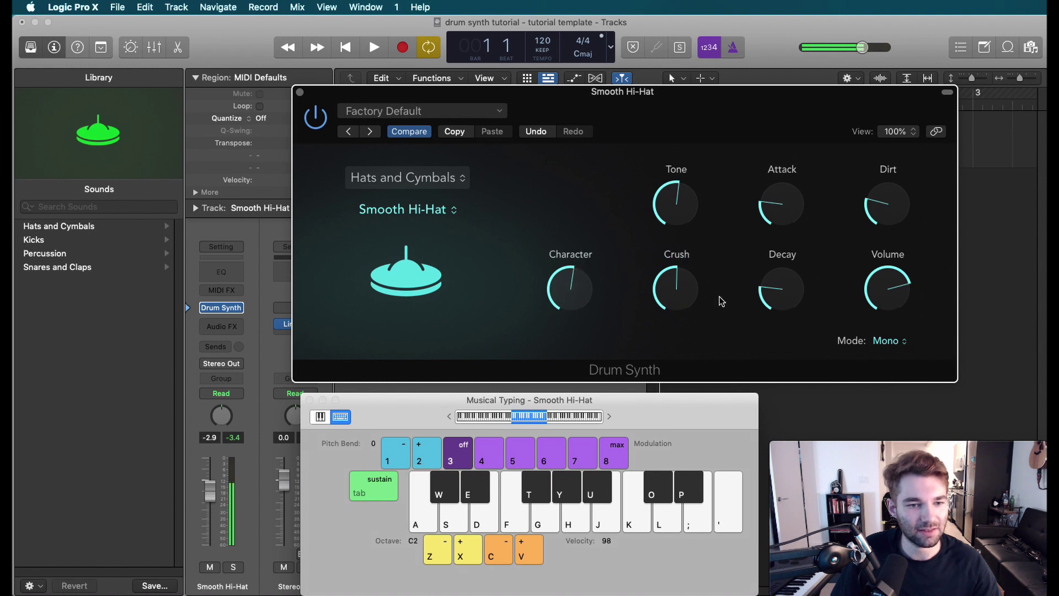
# - Adjust the Smooth Hi-Hat's Crush and Decay slightly while playing low notes, then close the plug-in window
pyautogui.press('a')
pyautogui.moveTo(716, 305); pyautogui.dragTo(693, 310)
pyautogui.press('a')
pyautogui.moveTo(772, 299); pyautogui.dragTo(773, 294)
pyautogui.press('a')
pyautogui.press('a')
pyautogui.press('s')
pyautogui.click(299, 92)
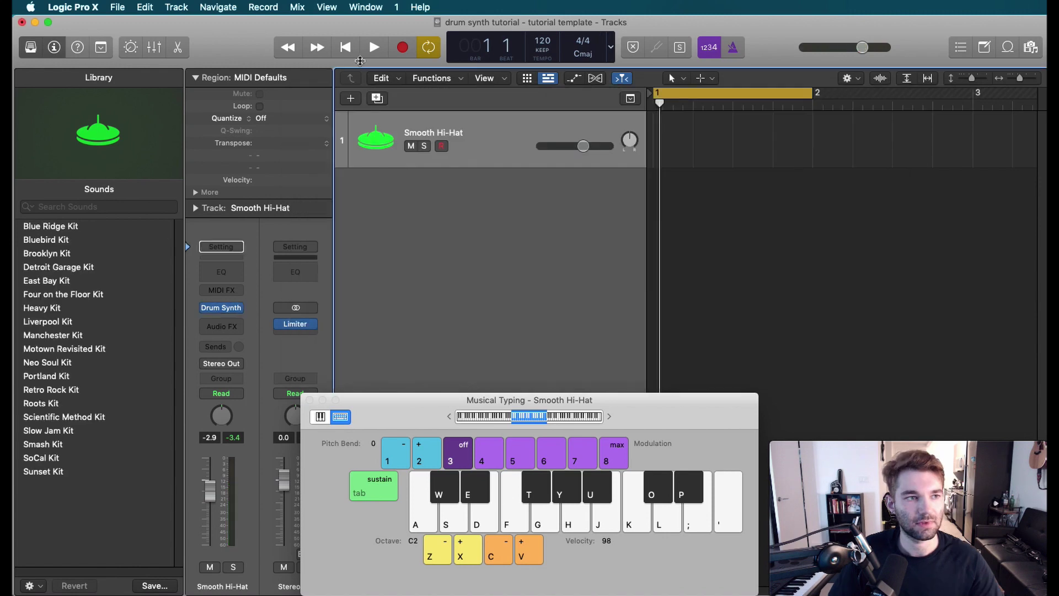
# - Create one new software instrument track with Empty Channel Strip as its instrument
pyautogui.click(353, 98)
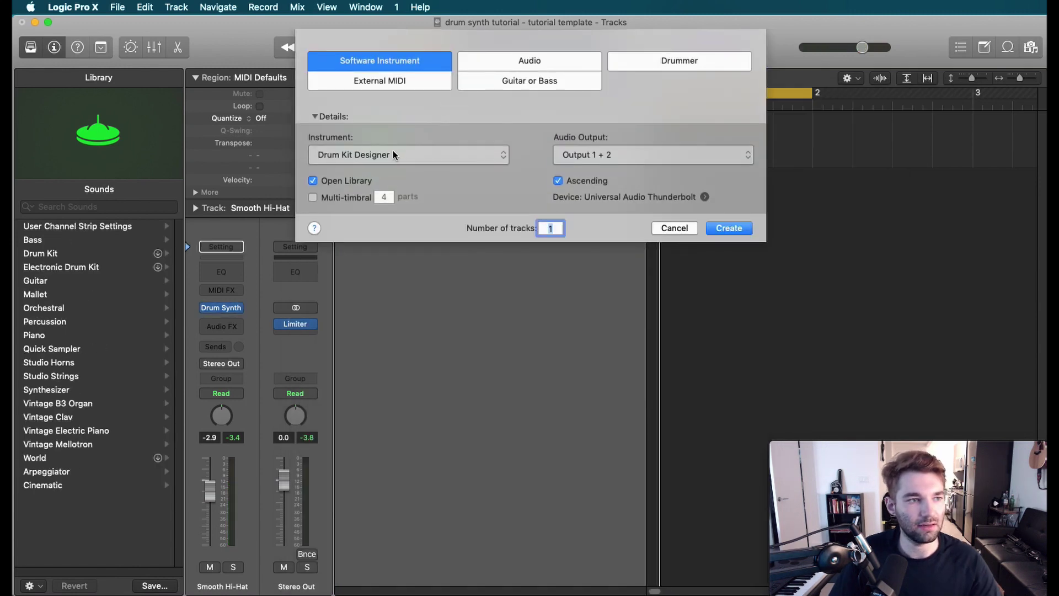
pyautogui.click(393, 152)
pyautogui.moveTo(400, 481)
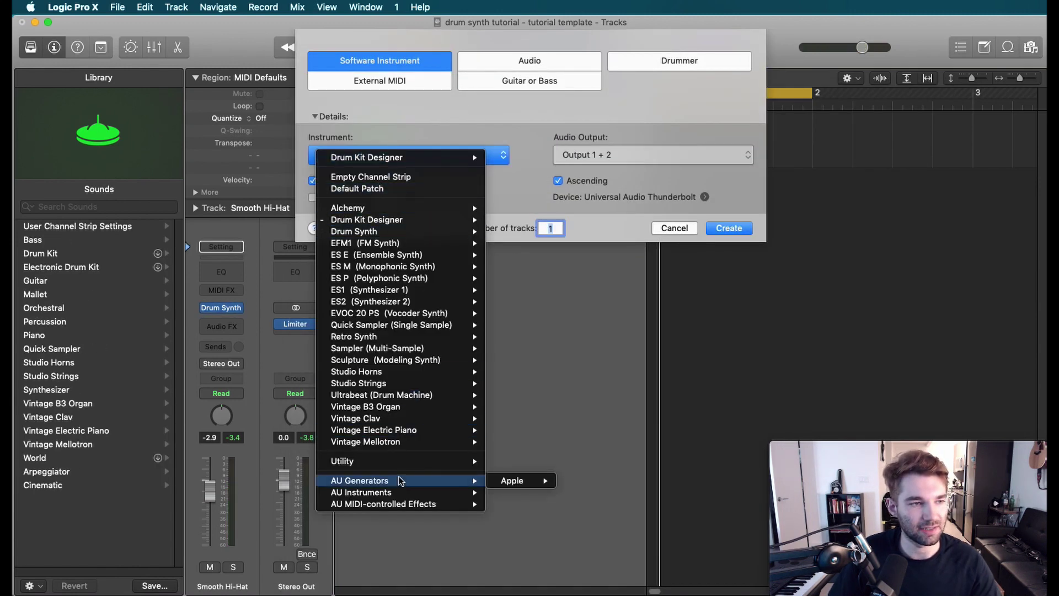
pyautogui.moveTo(405, 442)
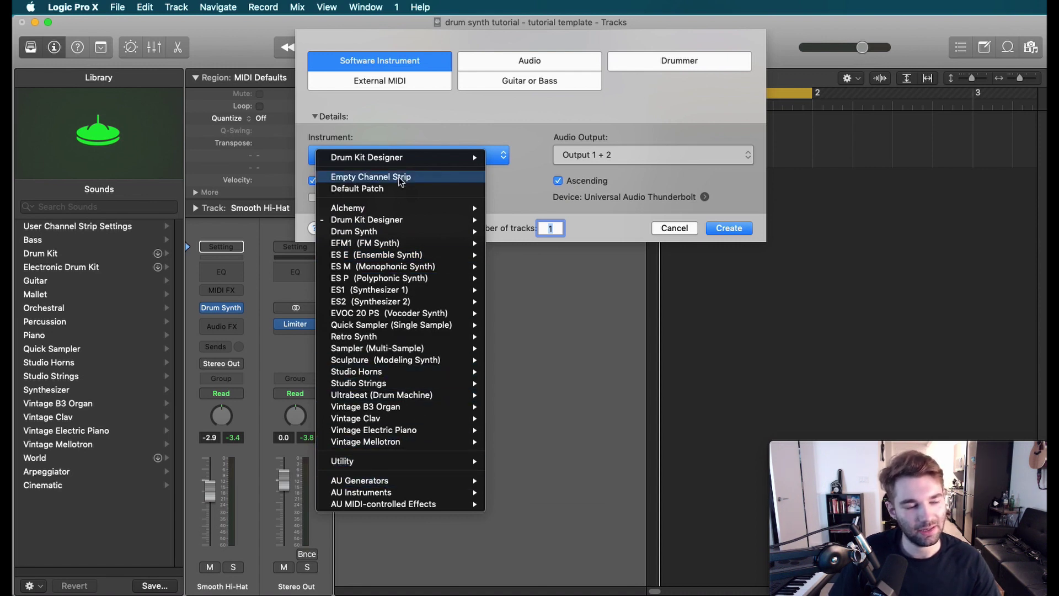
pyautogui.click(386, 177)
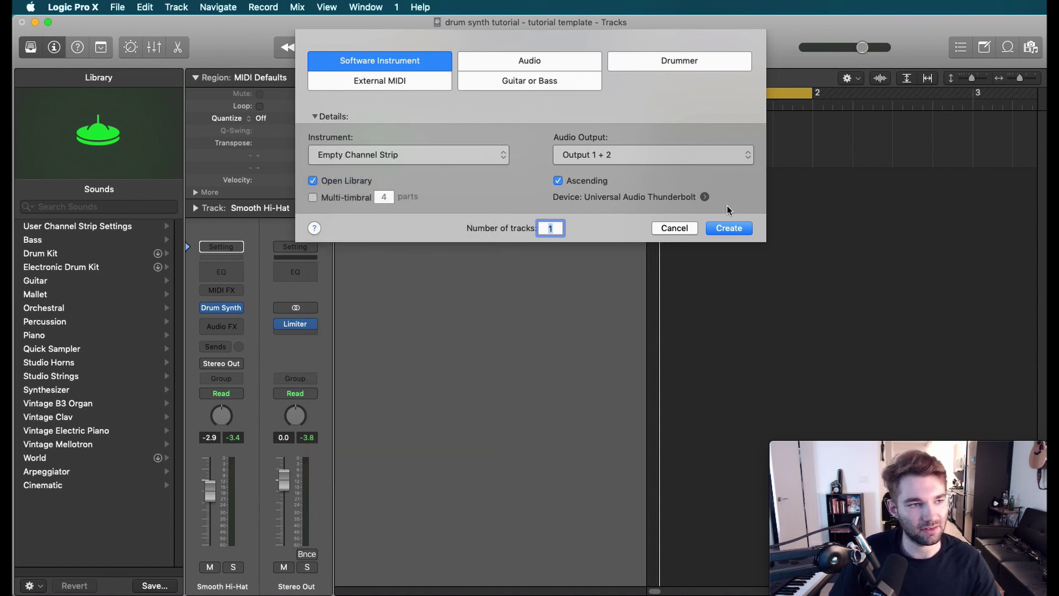
pyautogui.click(729, 228)
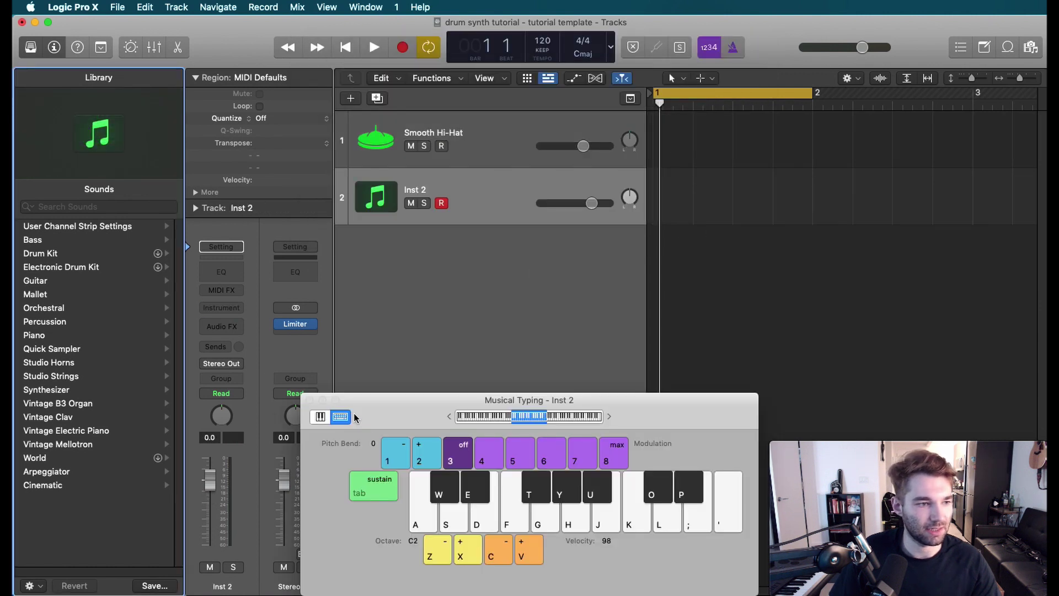
# - Insert Drum Machine Designer as the instrument on the new Inst 2 track
pyautogui.click(212, 309)
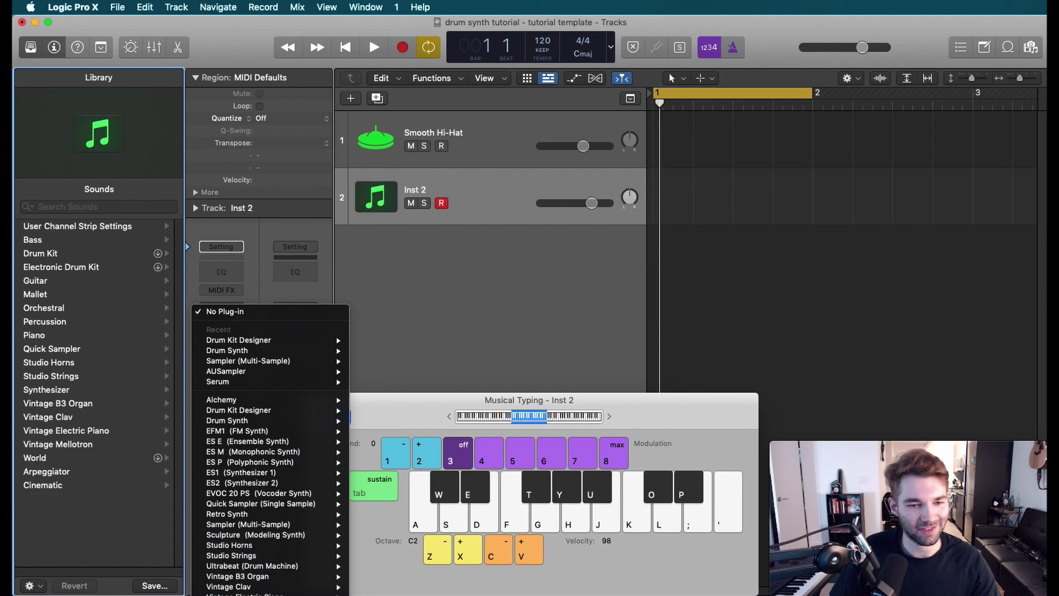
pyautogui.click(369, 269)
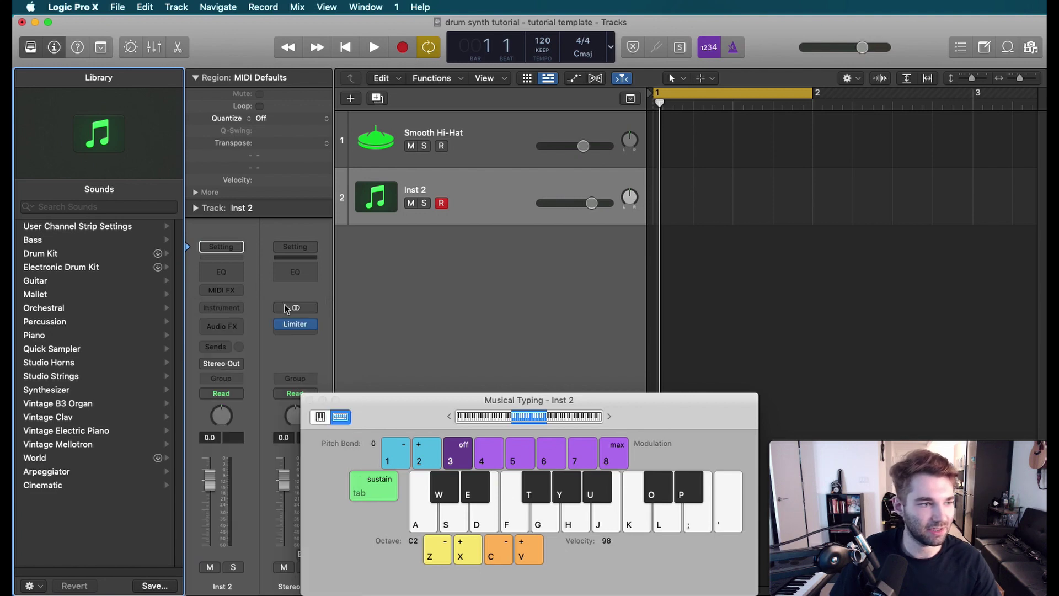
pyautogui.click(219, 311)
pyautogui.press('Escape')
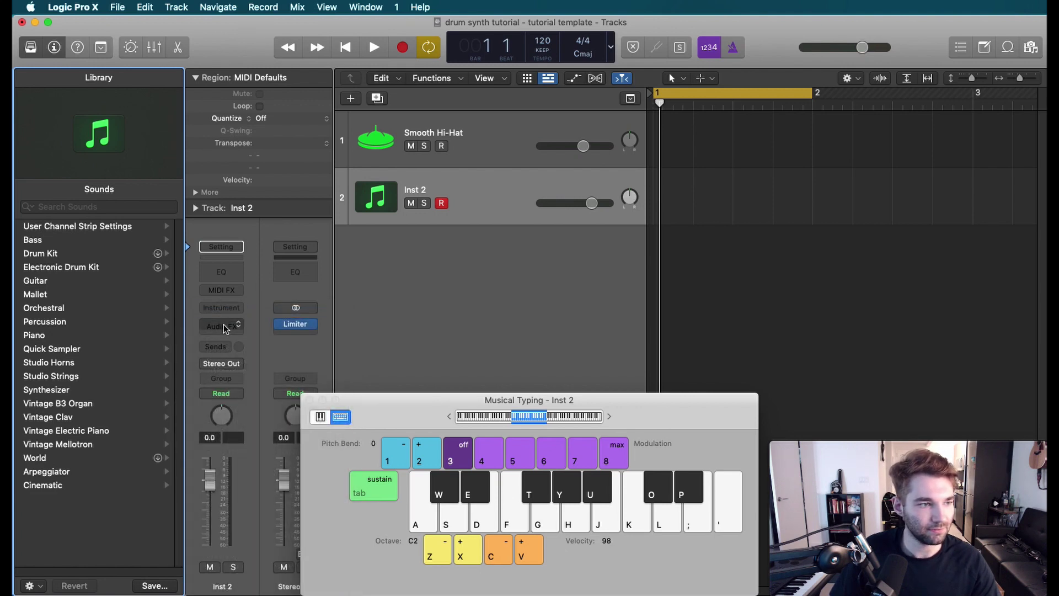
pyautogui.click(221, 308)
pyautogui.click(227, 342)
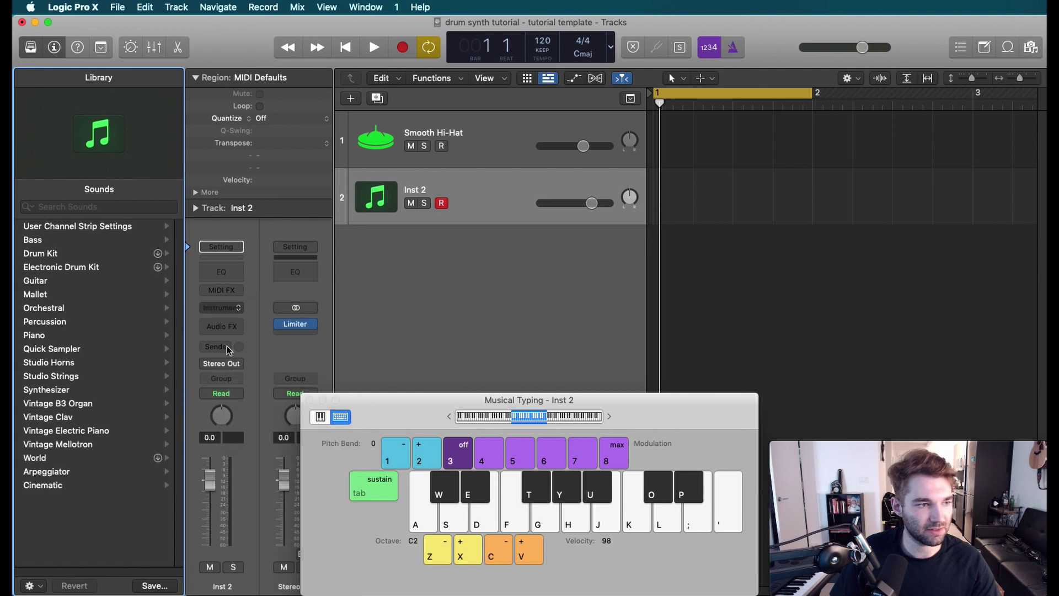
pyautogui.moveTo(1043, 142); pyautogui.dragTo(330, 5)
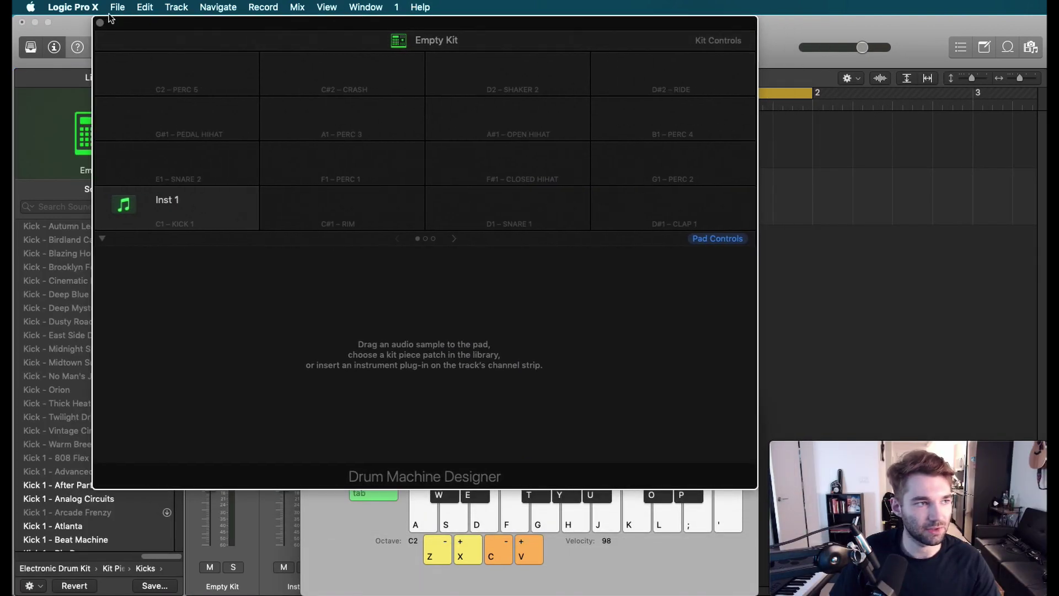
# - Reposition the Drum Machine Designer window and close Musical Typing so the empty kit's pads are unobstructed
pyautogui.moveTo(154, 36); pyautogui.dragTo(103, 131)
pyautogui.click(731, 410)
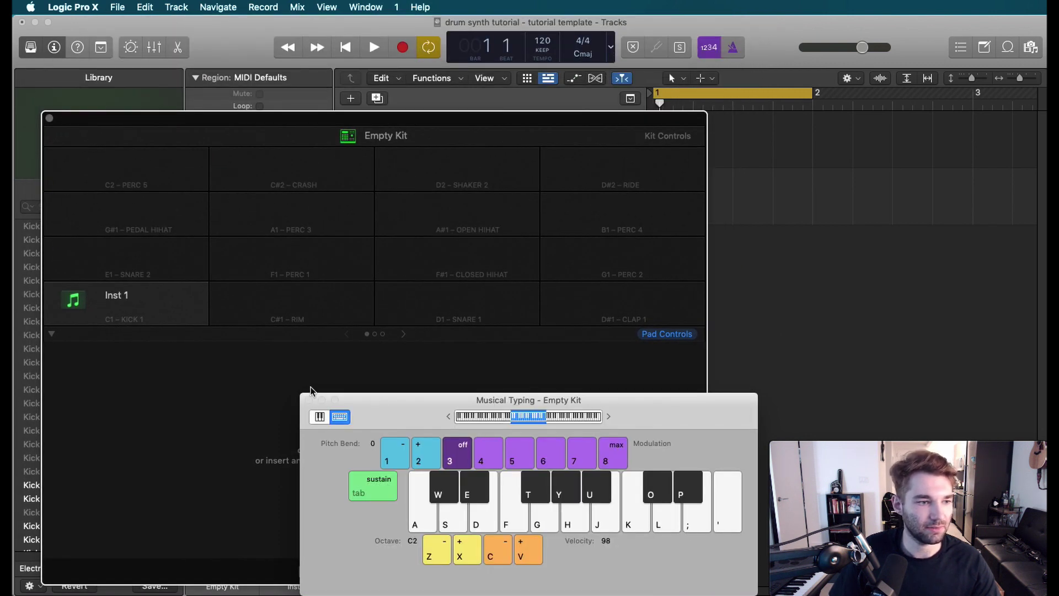
pyautogui.click(308, 400)
pyautogui.moveTo(485, 123)
pyautogui.mouseDown()
pyautogui.moveTo(455, 212)
pyautogui.moveTo(477, 132)
pyautogui.mouseUp()
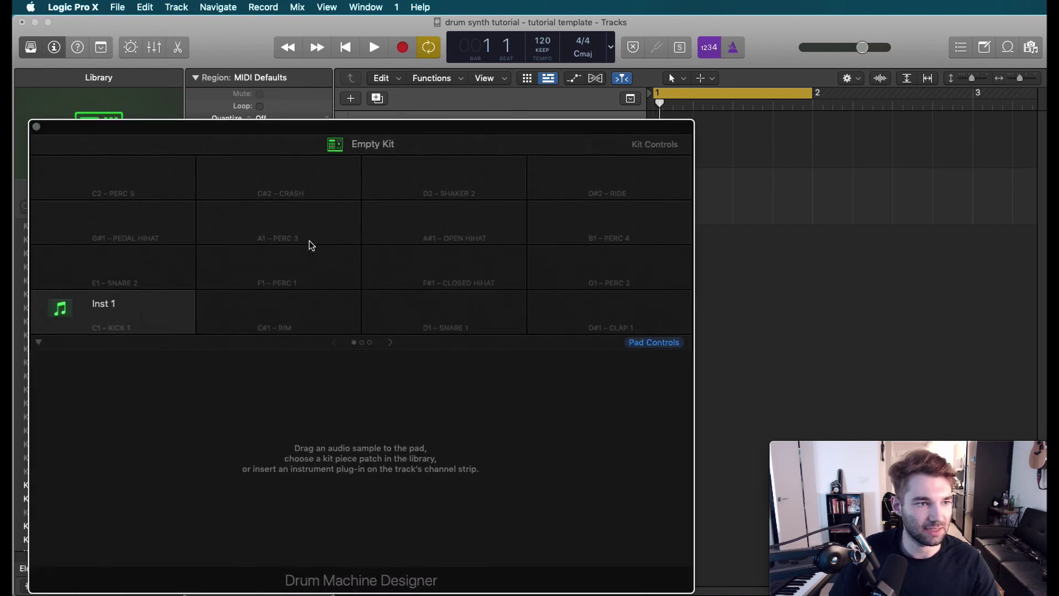
# - Bring up Musical Typing, raise its octave to C3 and close it again
pyautogui.press('super+k')
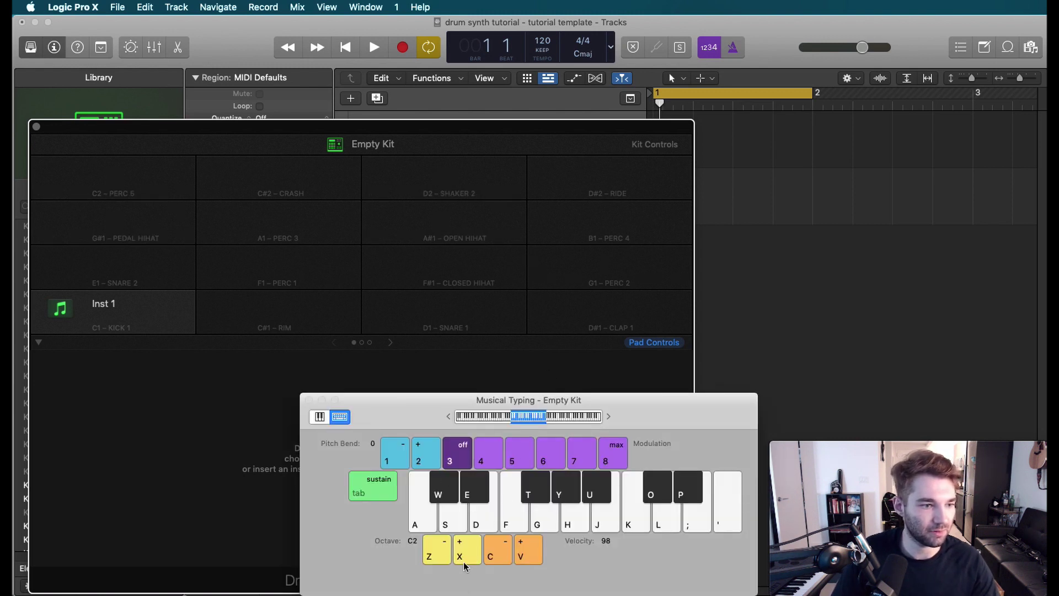
pyautogui.click(482, 525)
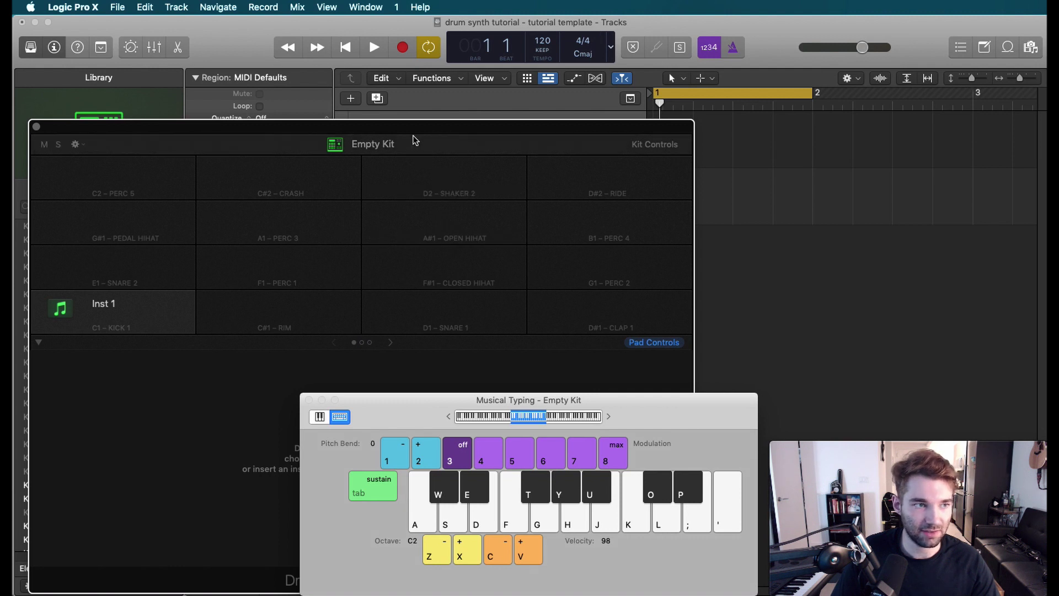
pyautogui.press('x')
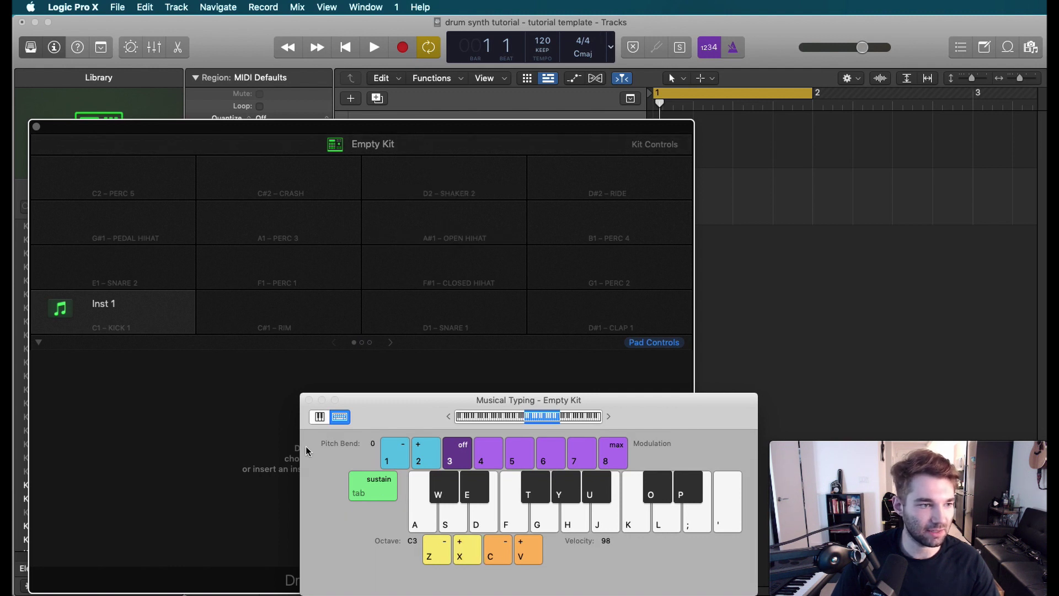
pyautogui.click(309, 400)
# - Show the Mixer, select the kit's D2 – Shaker 2 pad, move Drum Machine Designer out of the way and enlarge the track area
pyautogui.press('x')
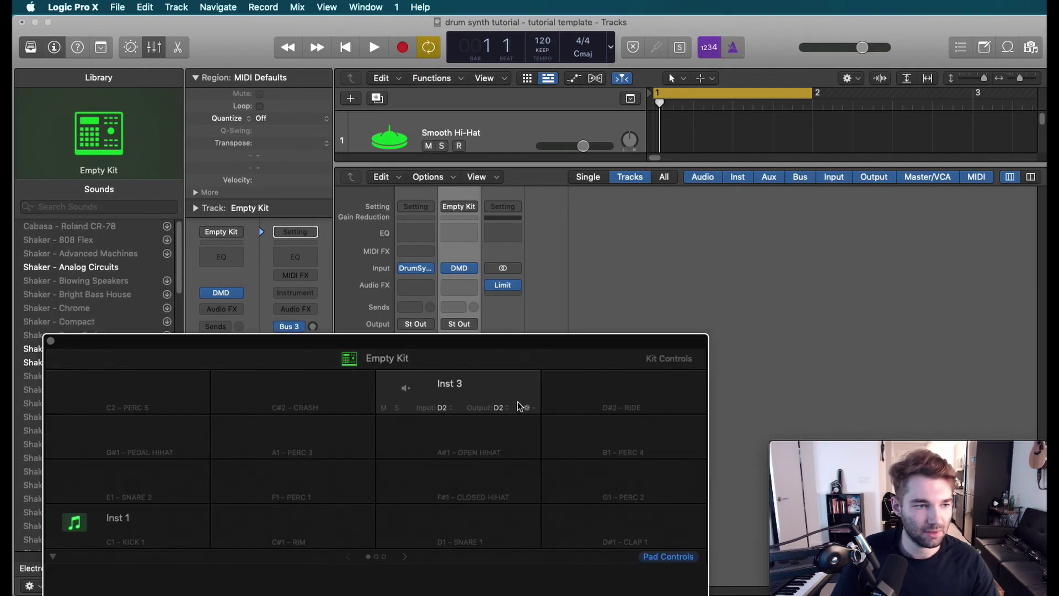
pyautogui.moveTo(469, 357); pyautogui.dragTo(434, 517)
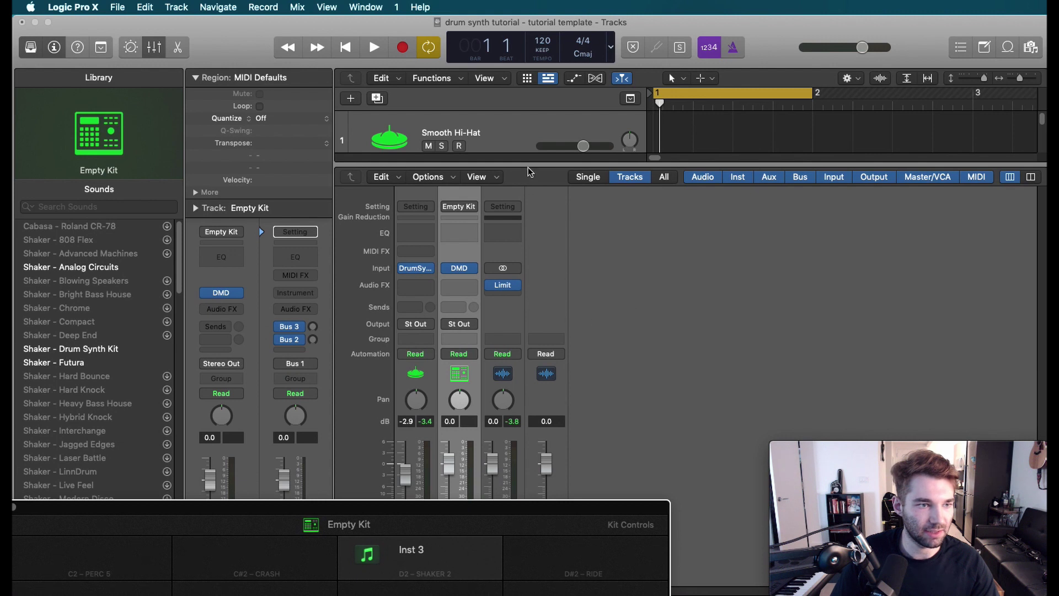
pyautogui.moveTo(528, 167); pyautogui.dragTo(527, 316)
# - Expand the Empty Kit track stack and select its Inst 3 track
pyautogui.click(362, 197)
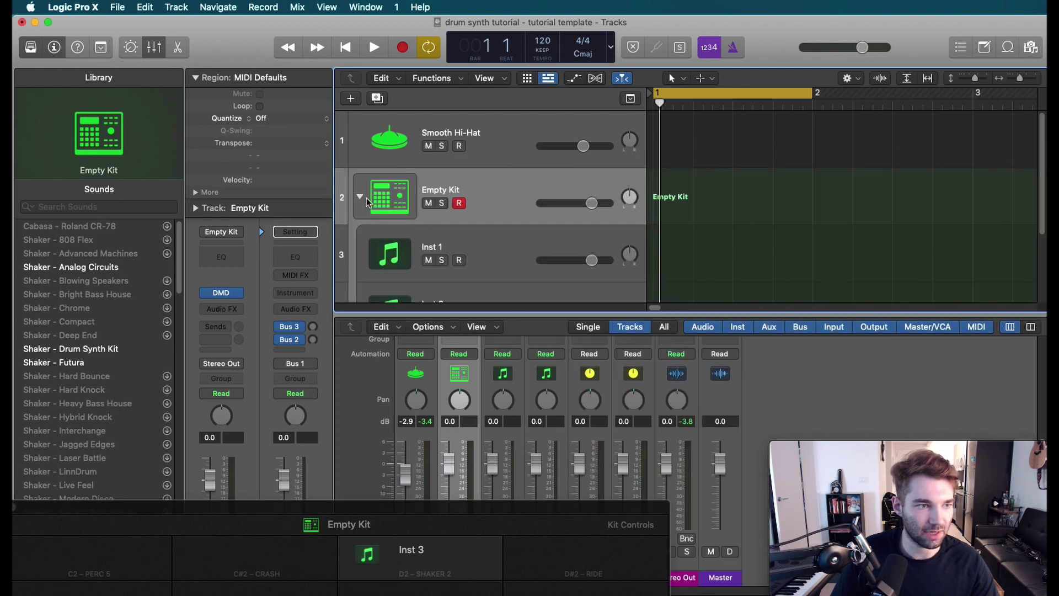
pyautogui.scroll(-2, 475, 239)
pyautogui.click(482, 246)
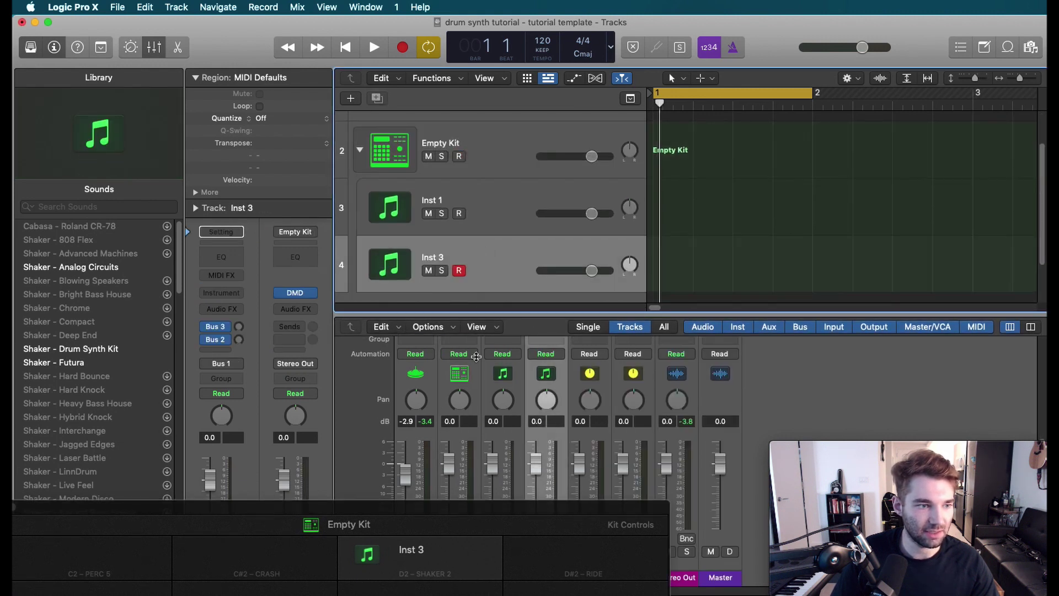
# - Move the Drum Synth plug-in from the Smooth Hi-Hat channel strip to the Inst 3 channel strip in the Mixer
pyautogui.moveTo(417, 572)
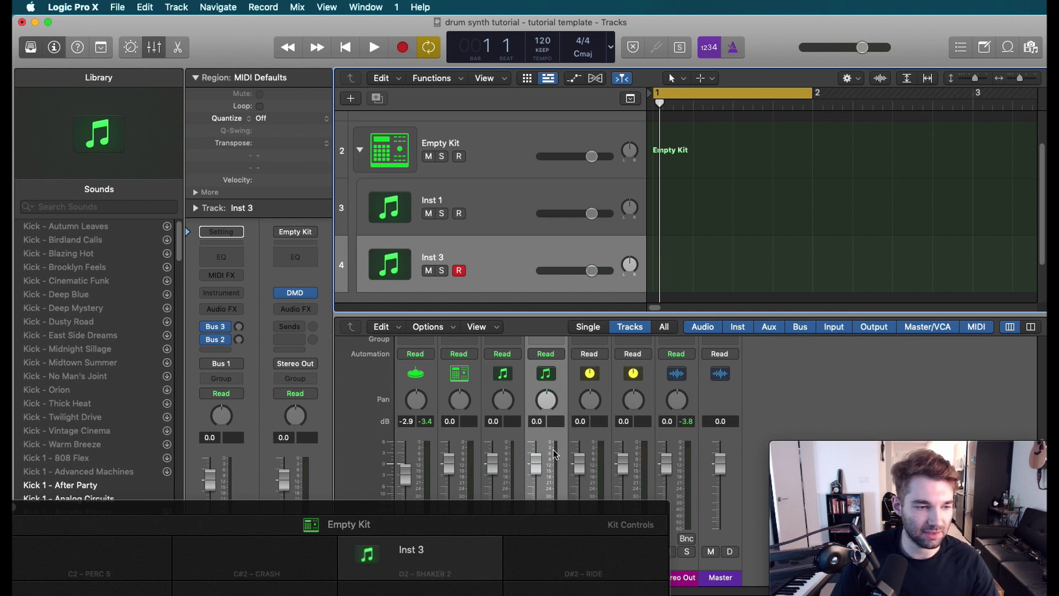
pyautogui.scroll(6, 574, 376)
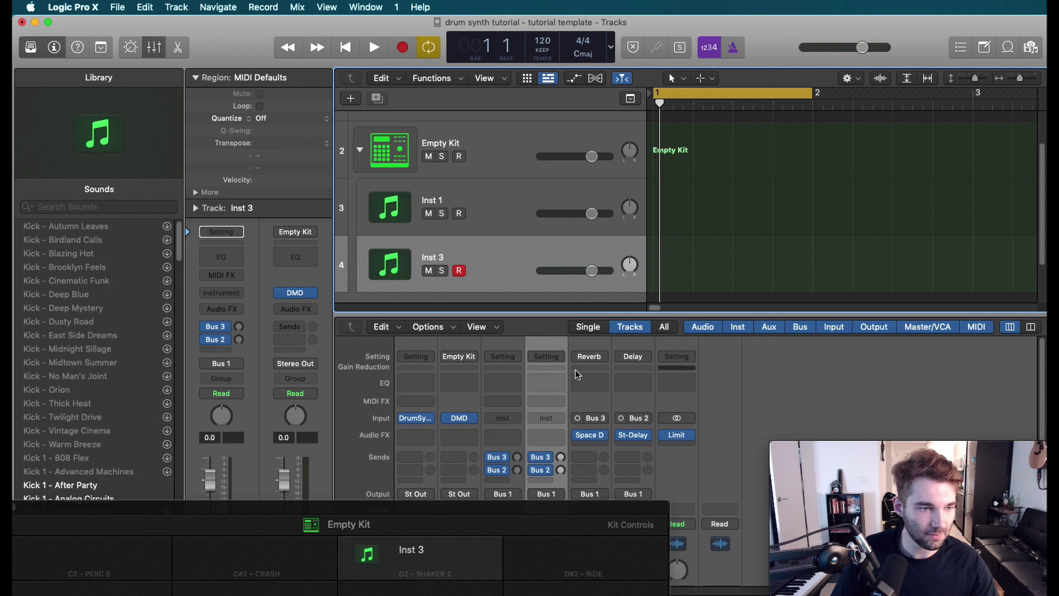
pyautogui.moveTo(417, 422)
pyautogui.scroll(2, 447, 157)
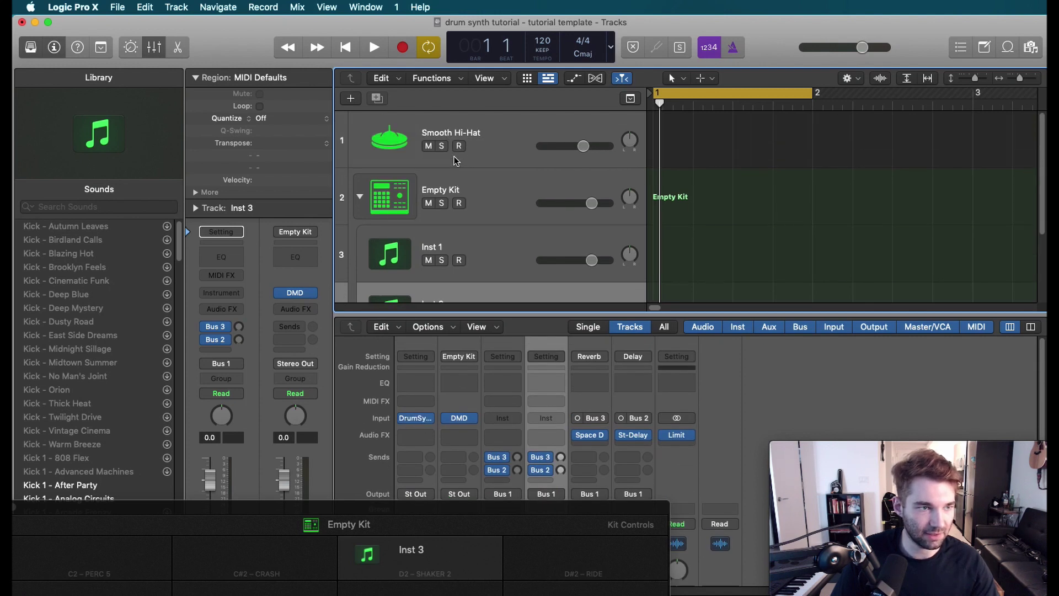
pyautogui.moveTo(416, 418); pyautogui.dragTo(544, 418)
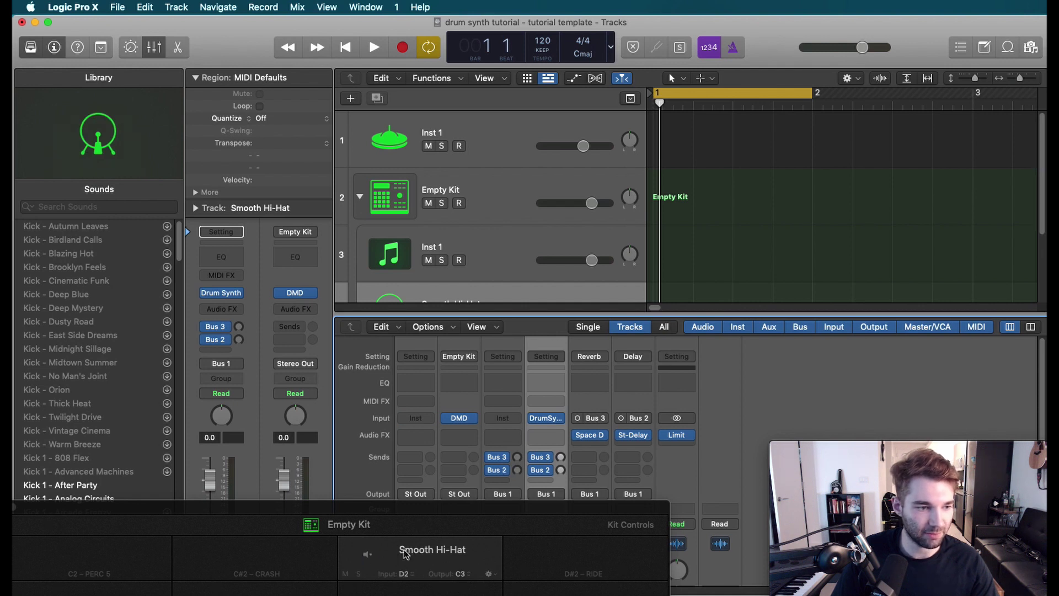
# - Select the Empty Kit track, set Musical Typing to octave C2 and play the D note to trigger the hi-hat pad
pyautogui.press('super+k')
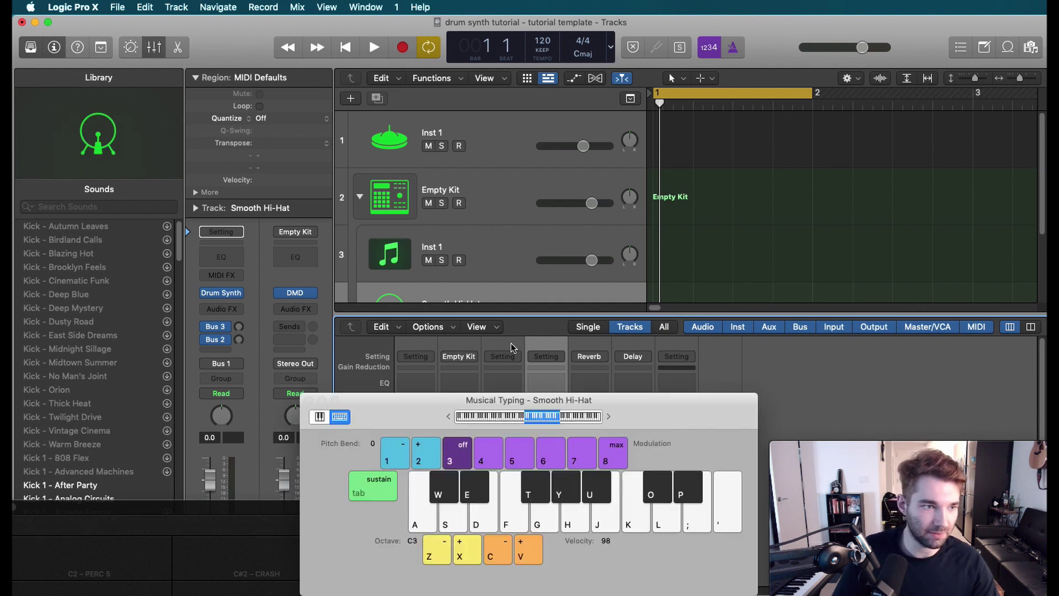
pyautogui.click(499, 193)
pyautogui.click(499, 194)
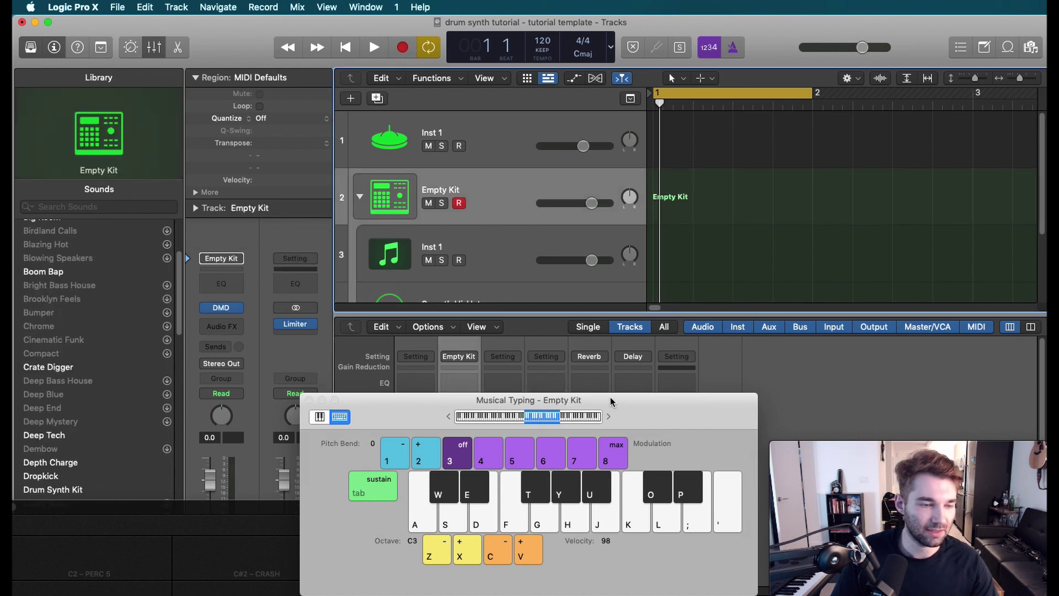
pyautogui.moveTo(610, 396); pyautogui.dragTo(519, 309)
pyautogui.press('z')
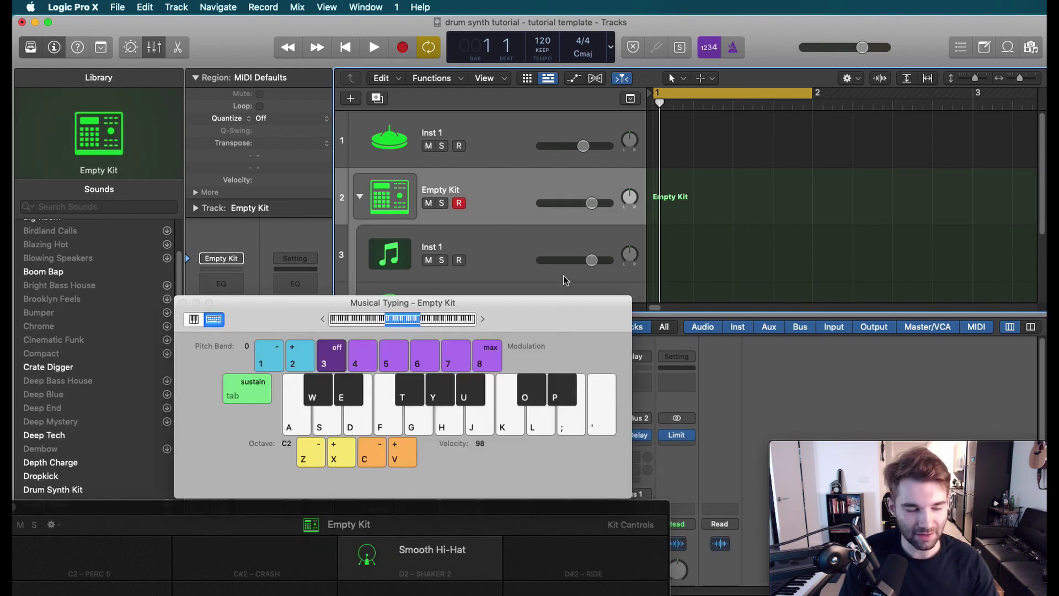
pyautogui.click(327, 423)
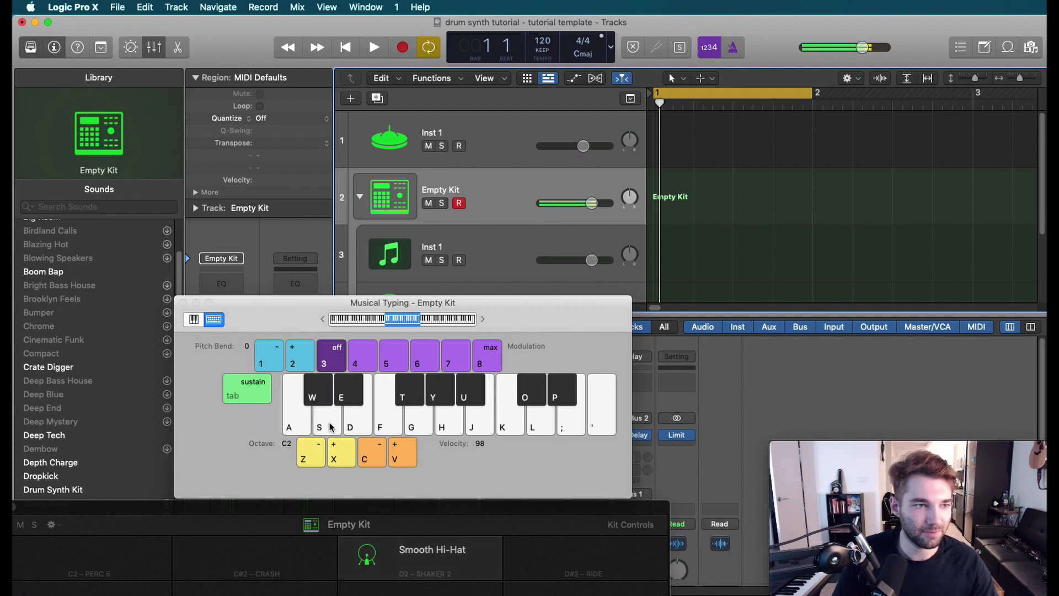
pyautogui.click(331, 426)
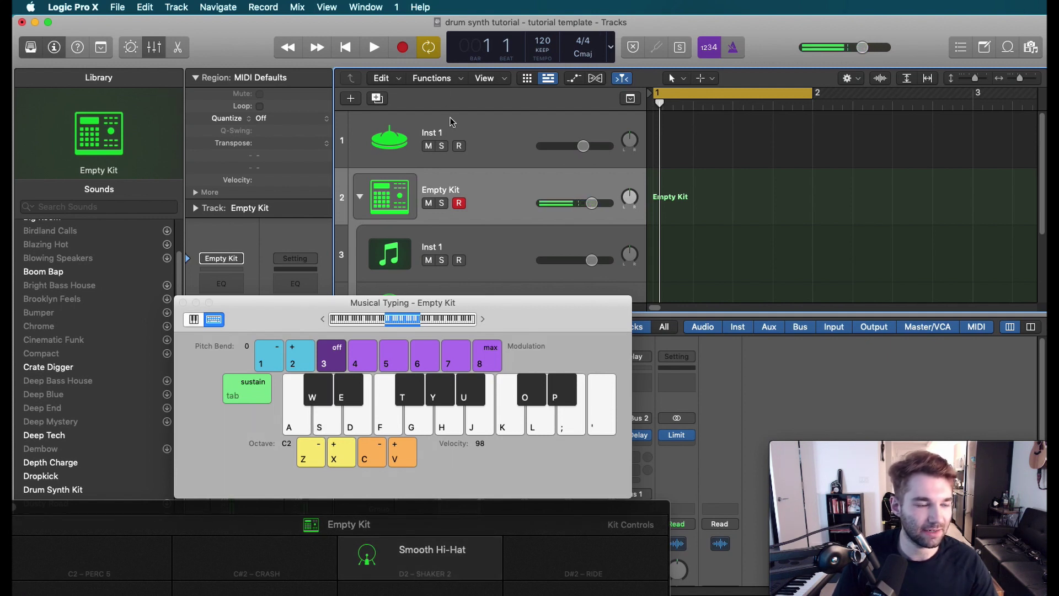
# - Select the Inst 1 track inside the kit and insert Drum Synth as its instrument
pyautogui.click(488, 241)
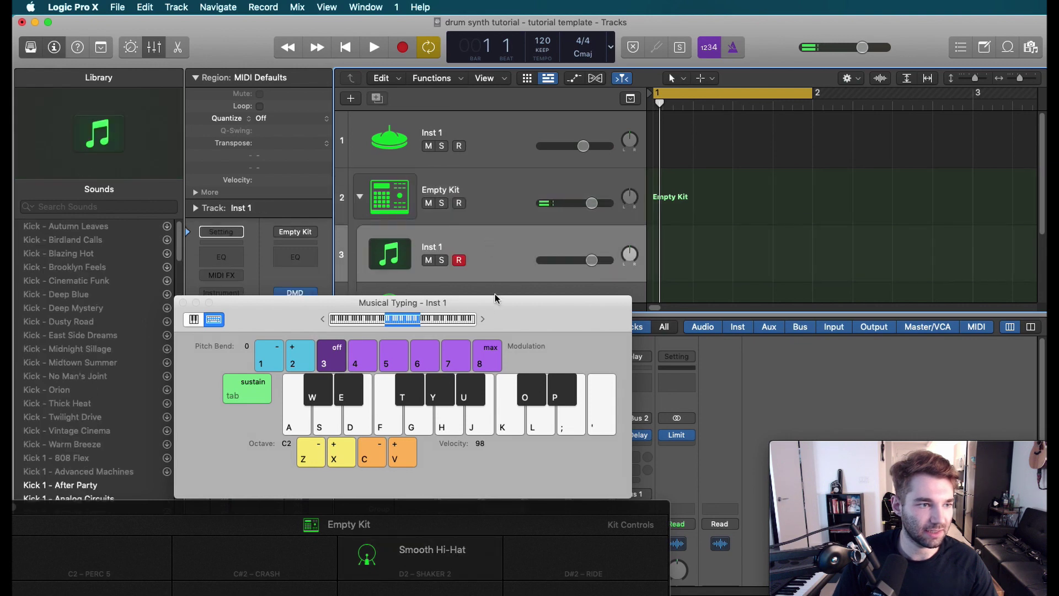
pyautogui.press('x')
pyautogui.click(212, 296)
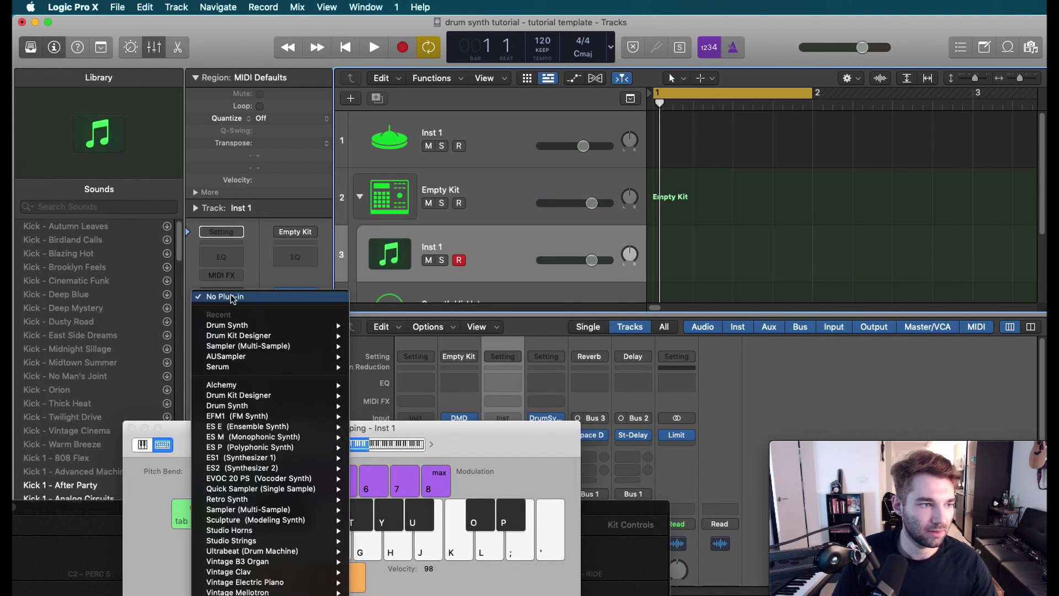
pyautogui.moveTo(326, 326)
pyautogui.click(365, 336)
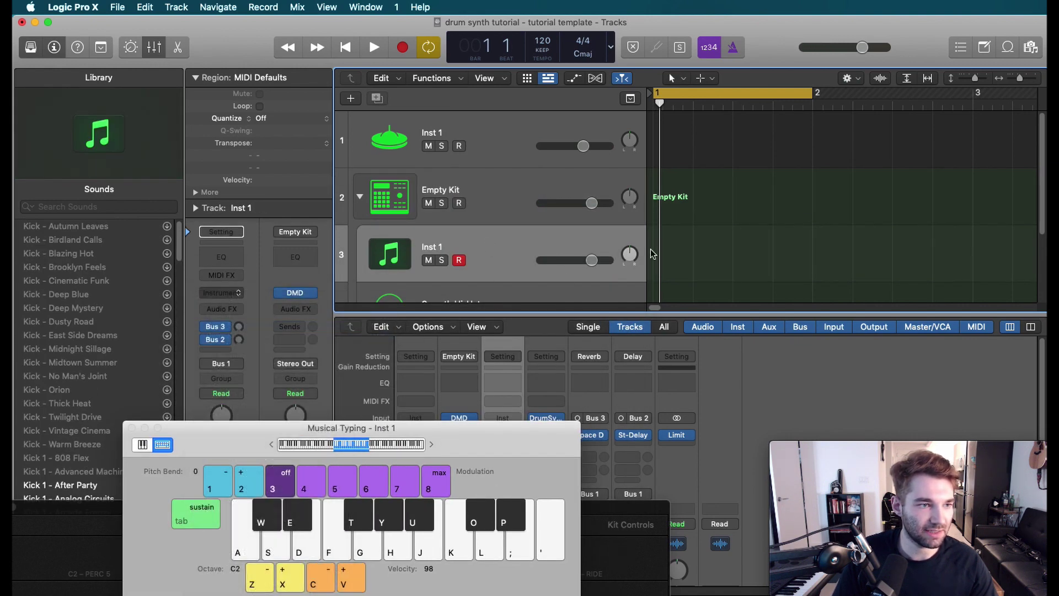
# - Play the Heavy Kick with the C2 note and move Musical Typing clear of the kit's tracks
pyautogui.moveTo(432, 440); pyautogui.dragTo(533, 253)
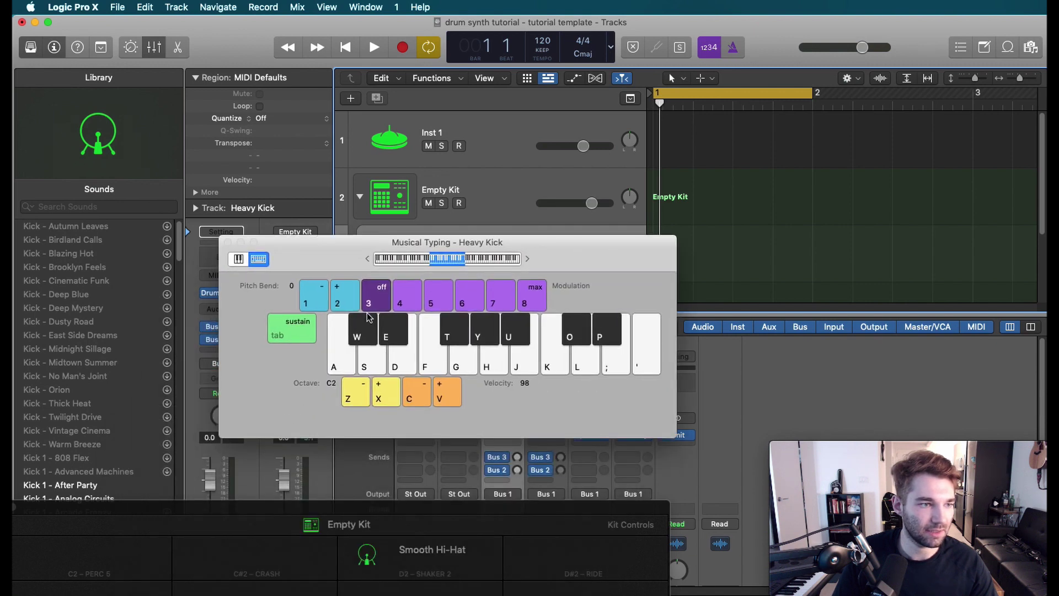
pyautogui.click(342, 362)
pyautogui.moveTo(344, 254); pyautogui.dragTo(292, 334)
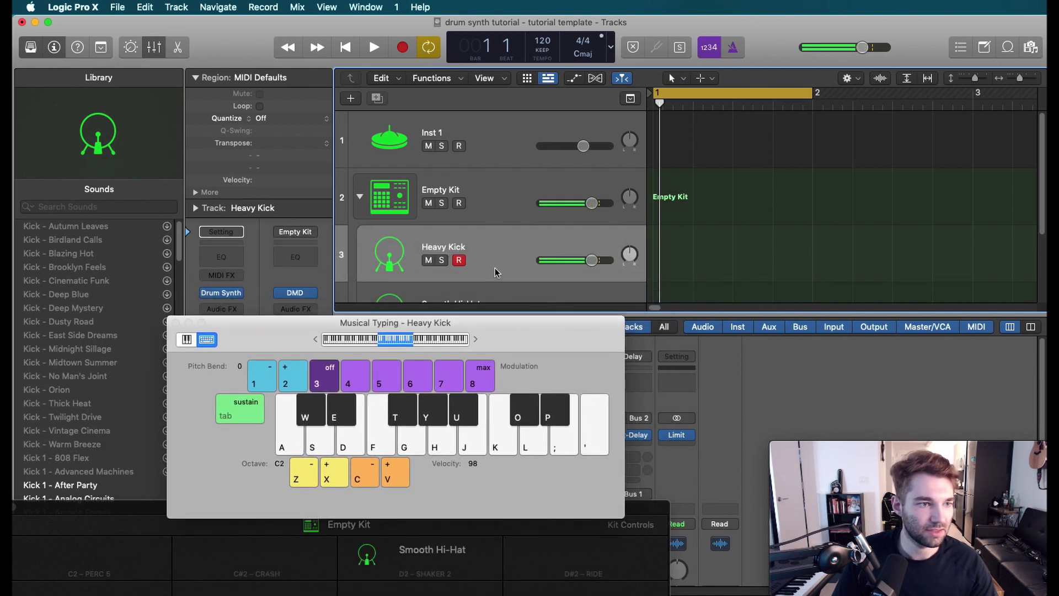
pyautogui.scroll(-3, 488, 262)
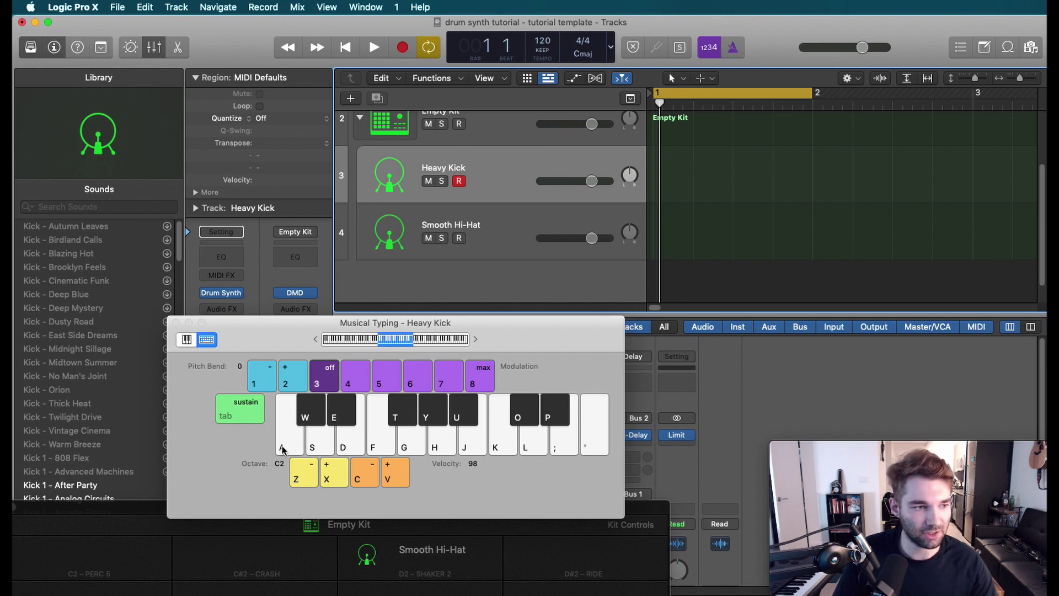
# - Play the Heavy Kick track at several pitches, from the C2 note up to E3
pyautogui.press('a')
pyautogui.press('f')
pyautogui.press('k')
pyautogui.press(';')
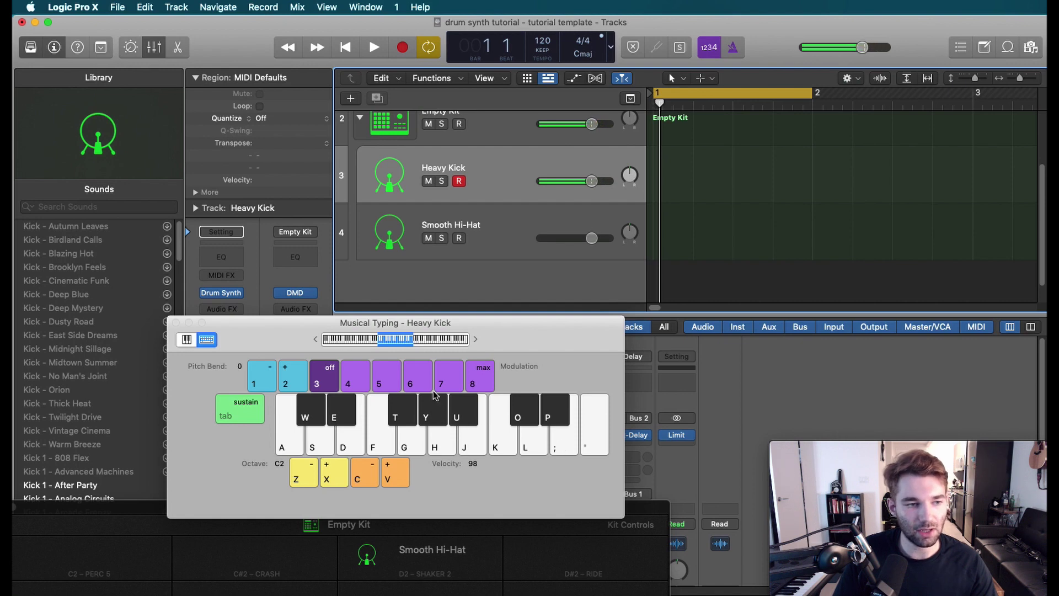
# - Select the Empty Kit track, bring the kit's pads into view and move the Heavy Kick to the C2 pad
pyautogui.click(484, 125)
pyautogui.moveTo(467, 326); pyautogui.dragTo(484, 204)
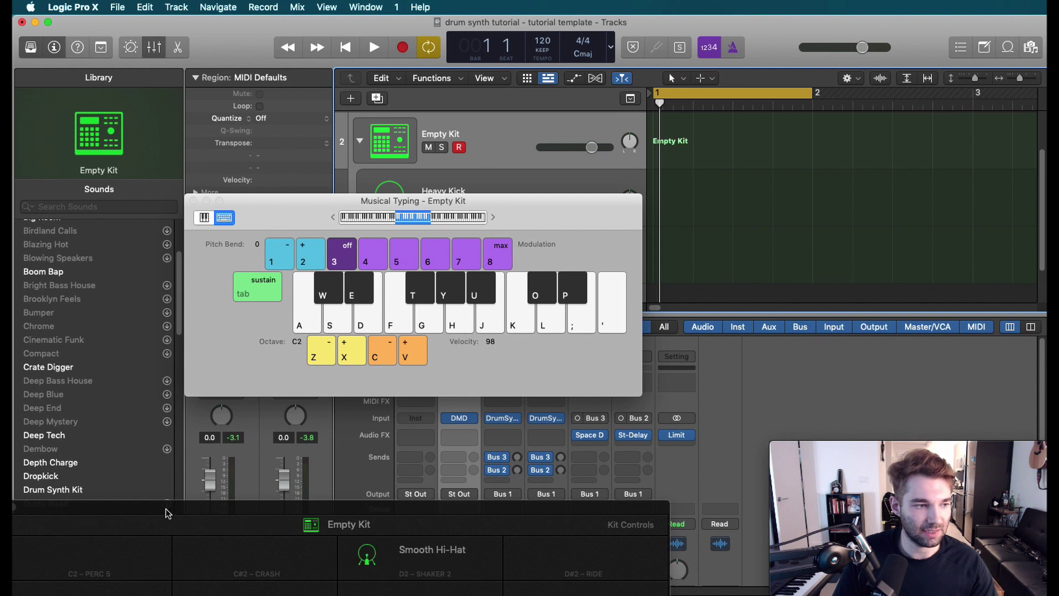
pyautogui.moveTo(167, 514); pyautogui.dragTo(239, 388)
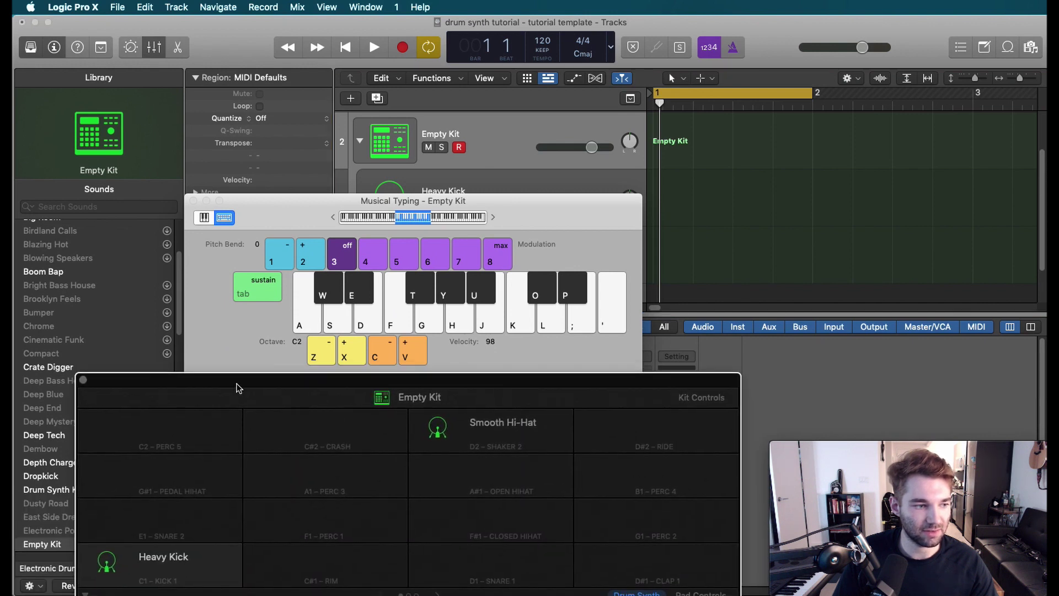
pyautogui.moveTo(208, 577)
pyautogui.moveTo(147, 569); pyautogui.dragTo(173, 432)
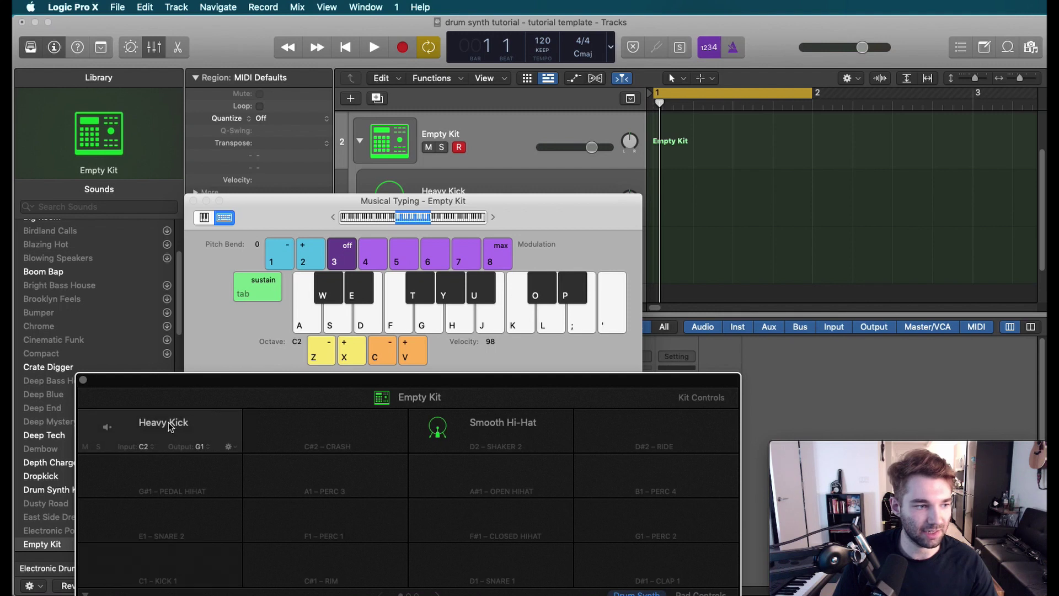
# - Trigger the Heavy Kick pad repeatedly with the C2 note and try the neighbouring D2 note
pyautogui.click(319, 325)
pyautogui.click(312, 326)
pyautogui.click(312, 327)
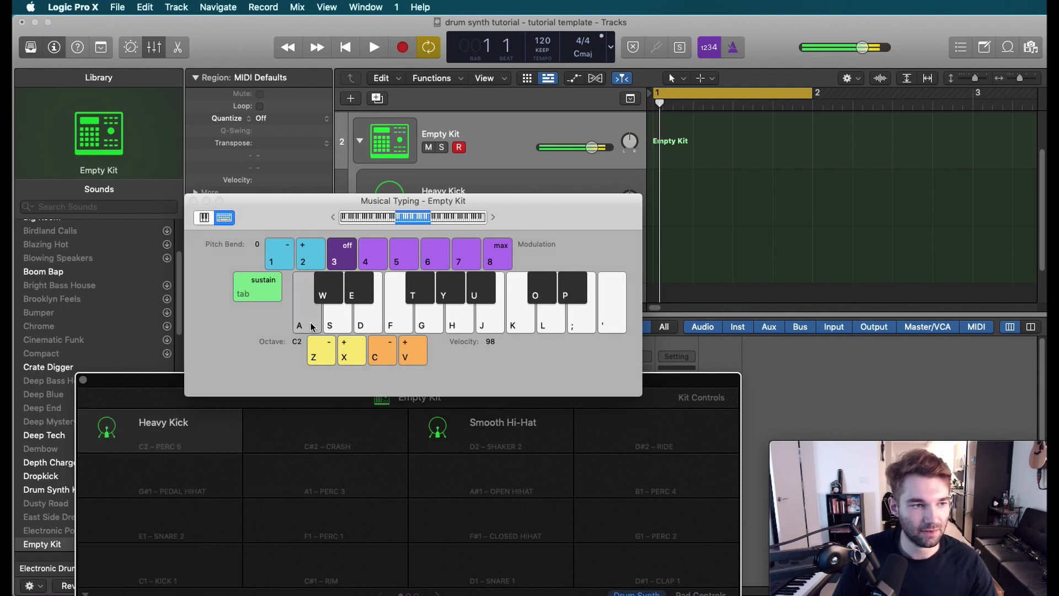
pyautogui.click(330, 320)
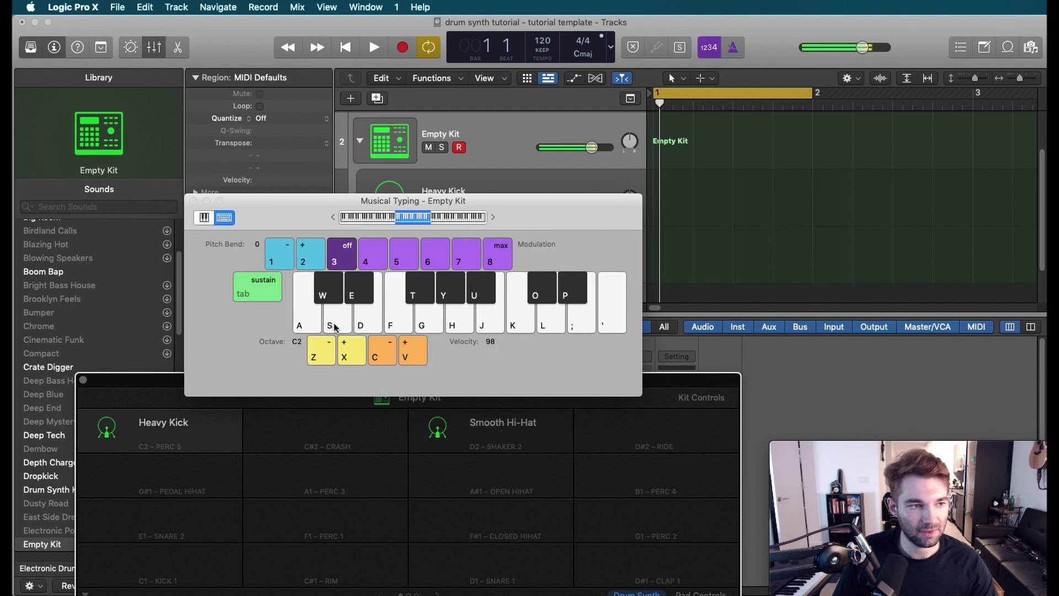
pyautogui.click(310, 326)
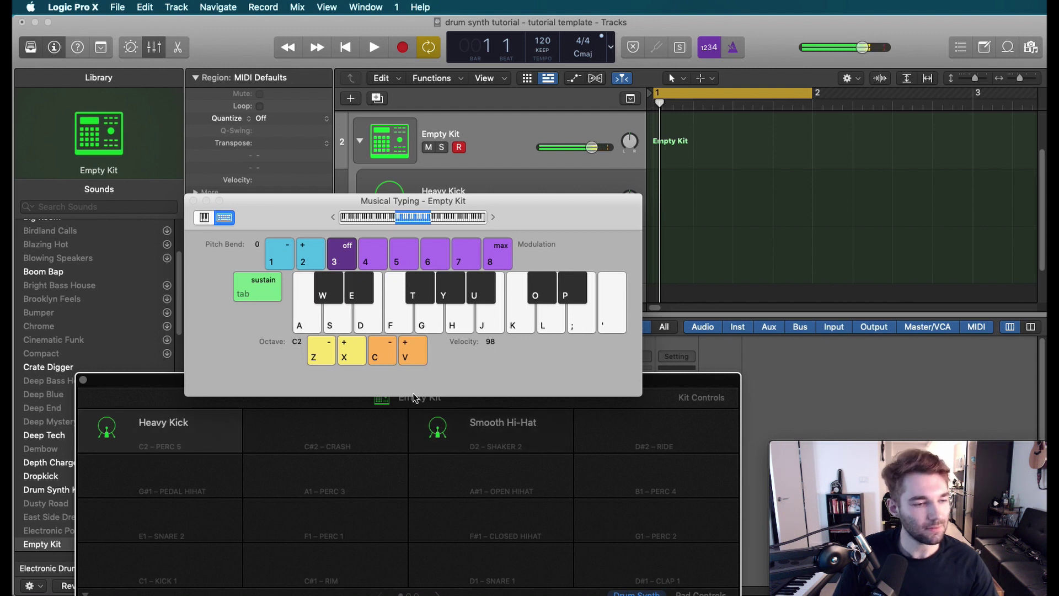
# - Compare playing notes on the Heavy Kick track with playing notes on the main Empty Kit track
pyautogui.moveTo(524, 224); pyautogui.dragTo(485, 246)
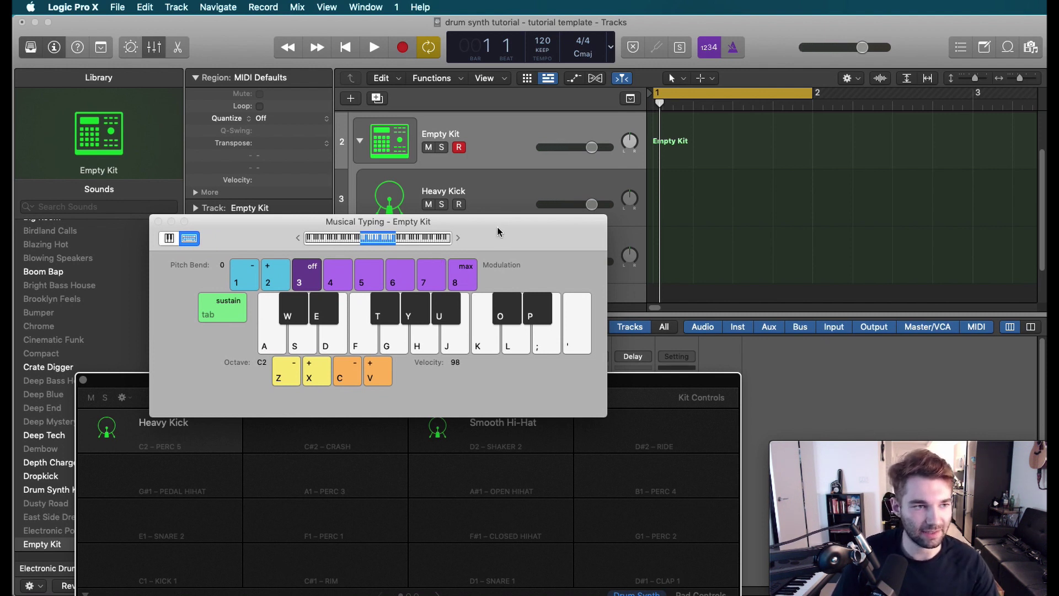
pyautogui.moveTo(498, 232); pyautogui.dragTo(467, 278)
pyautogui.click(489, 204)
pyautogui.press('f')
pyautogui.press('g')
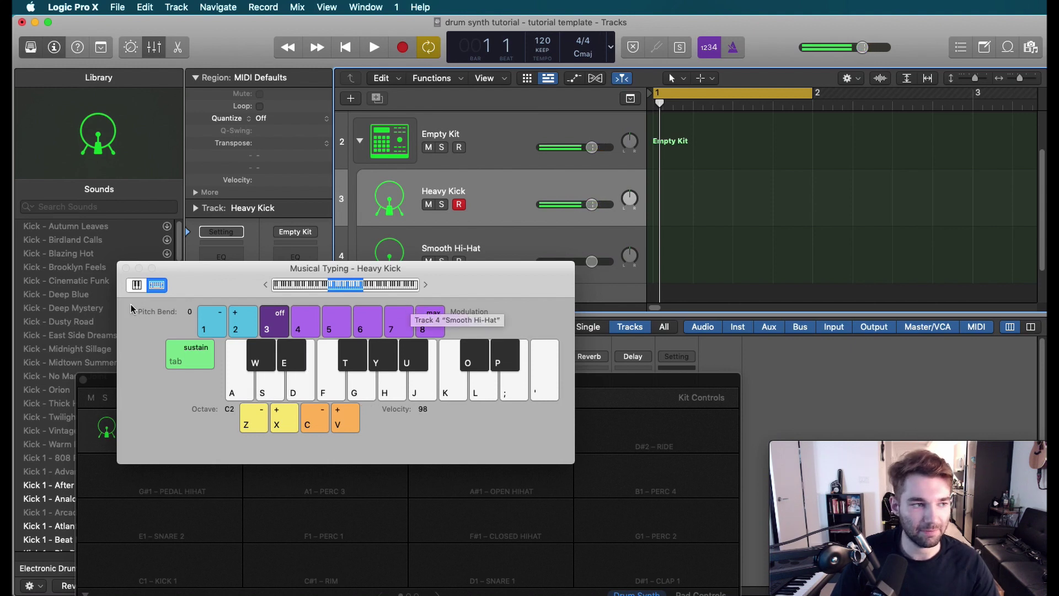
pyautogui.click(475, 151)
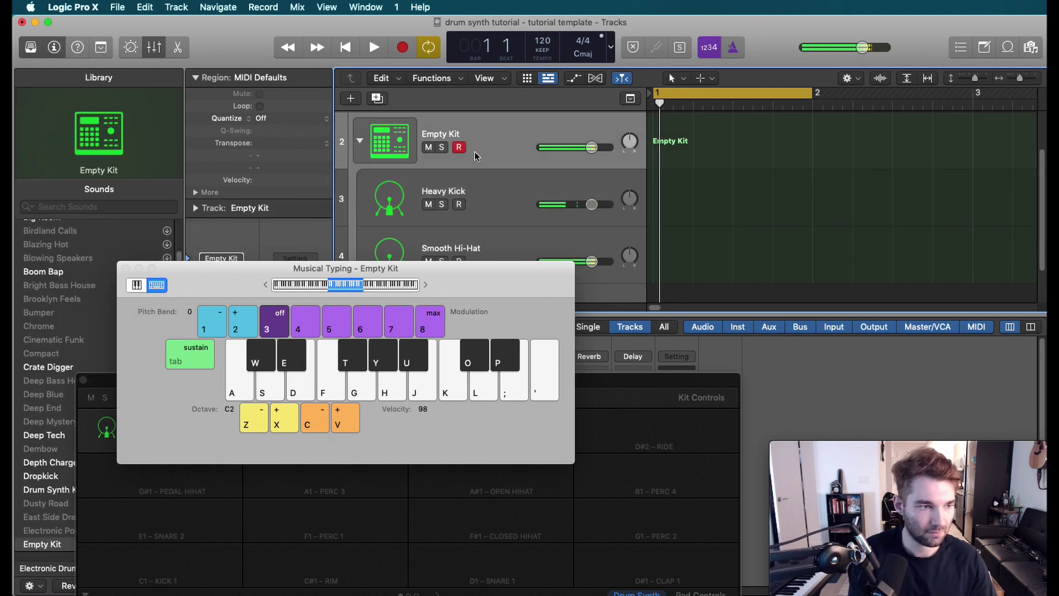
pyautogui.press('s')
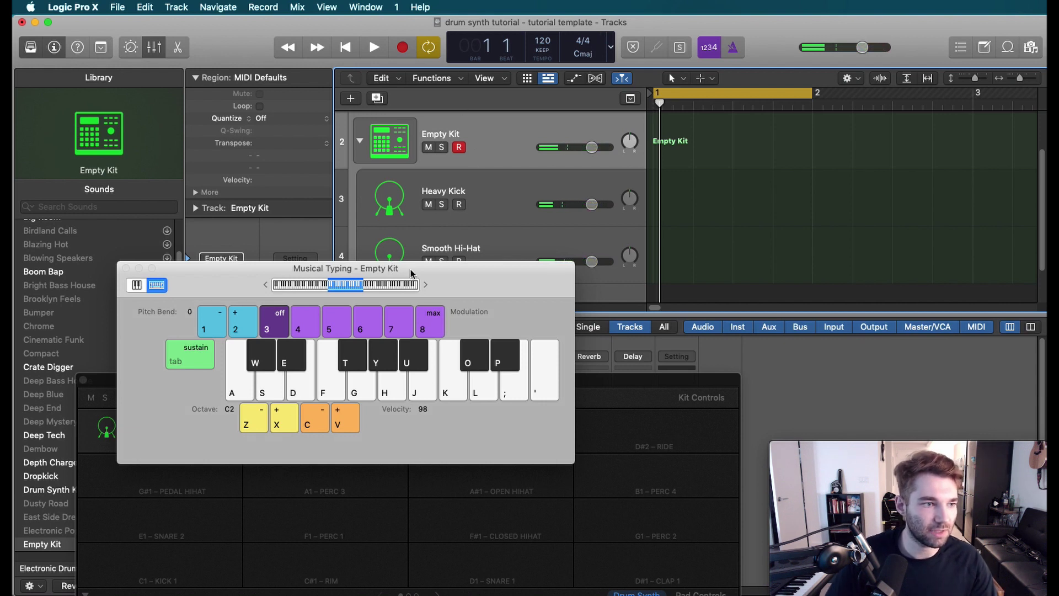
# - Move Musical Typing clear of the kit, set the empty D#2 pad's input note to E2 and add an instrument to the kit
pyautogui.moveTo(441, 274); pyautogui.dragTo(891, 77)
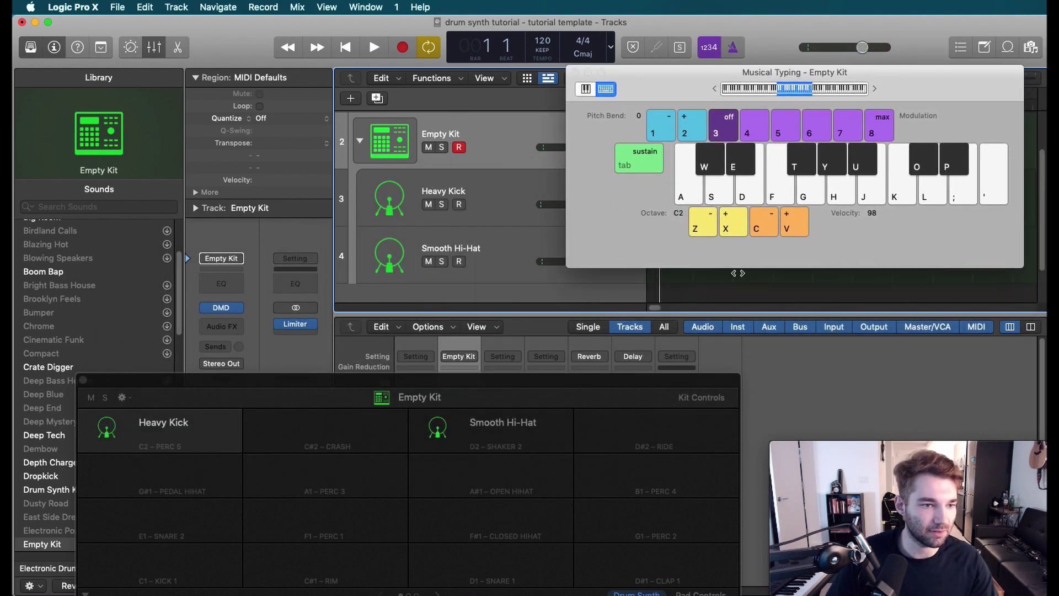
pyautogui.click(657, 448)
pyautogui.moveTo(678, 451)
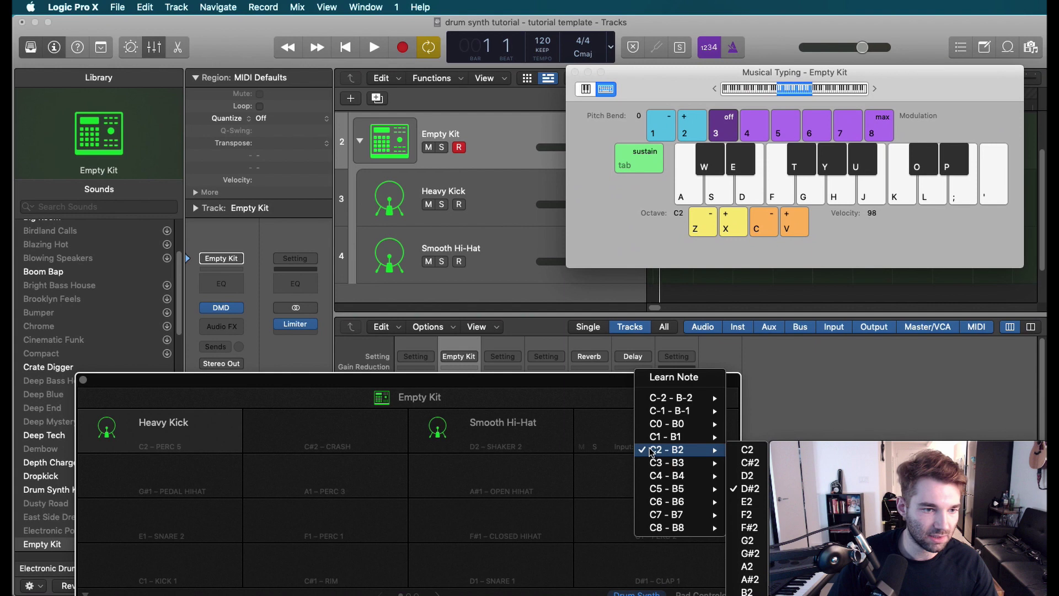
pyautogui.click(746, 501)
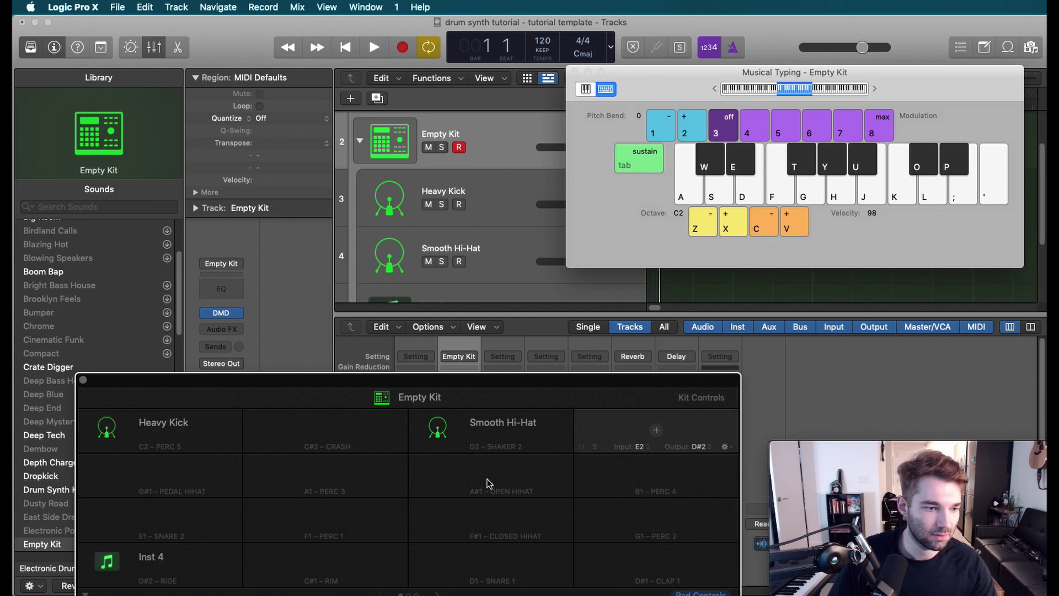
# - Select the new Inst 4 track and move its instrument to the E2 pad
pyautogui.scroll(-4, 433, 251)
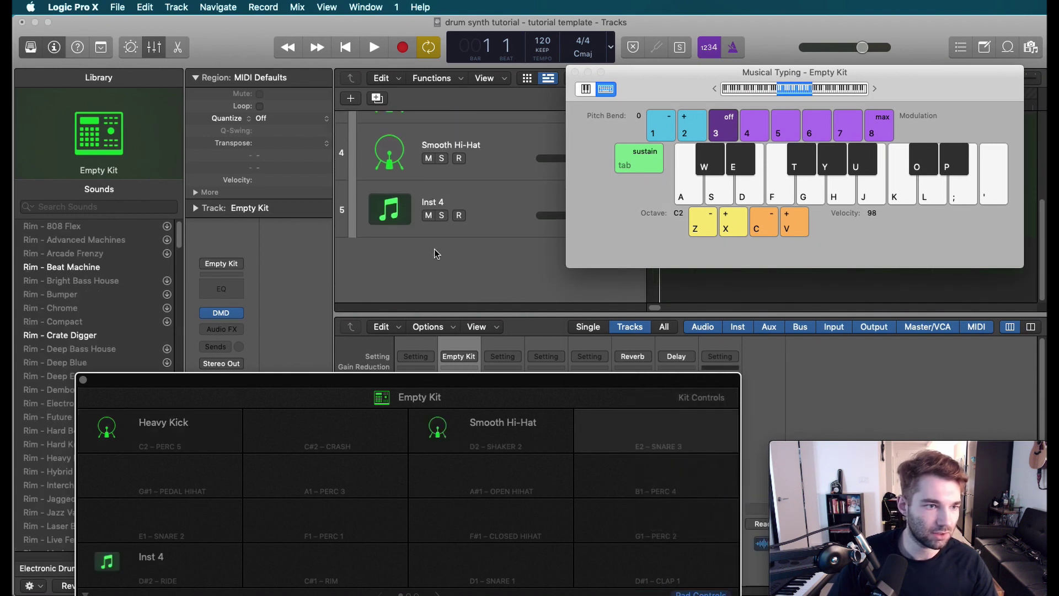
pyautogui.click(446, 193)
pyautogui.scroll(4, 448, 200)
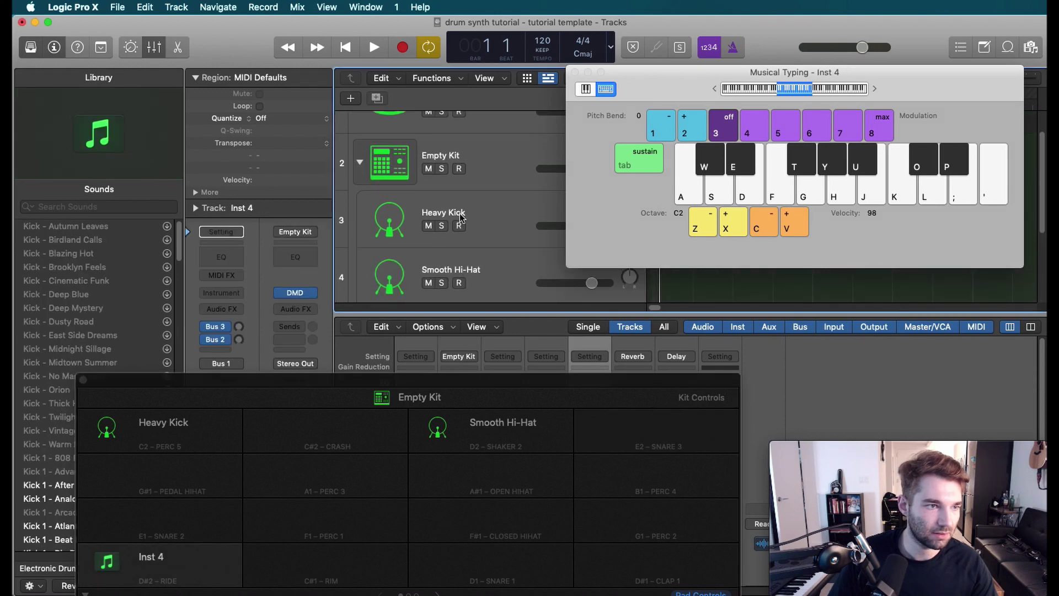
pyautogui.scroll(-2, 463, 218)
pyautogui.click(656, 432)
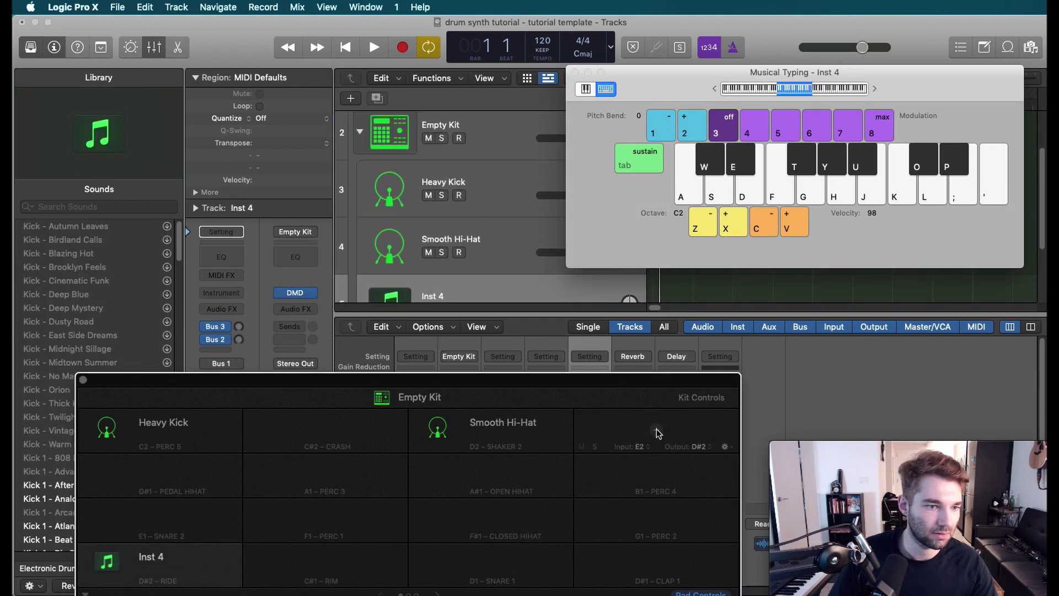
pyautogui.scroll(-1, 496, 276)
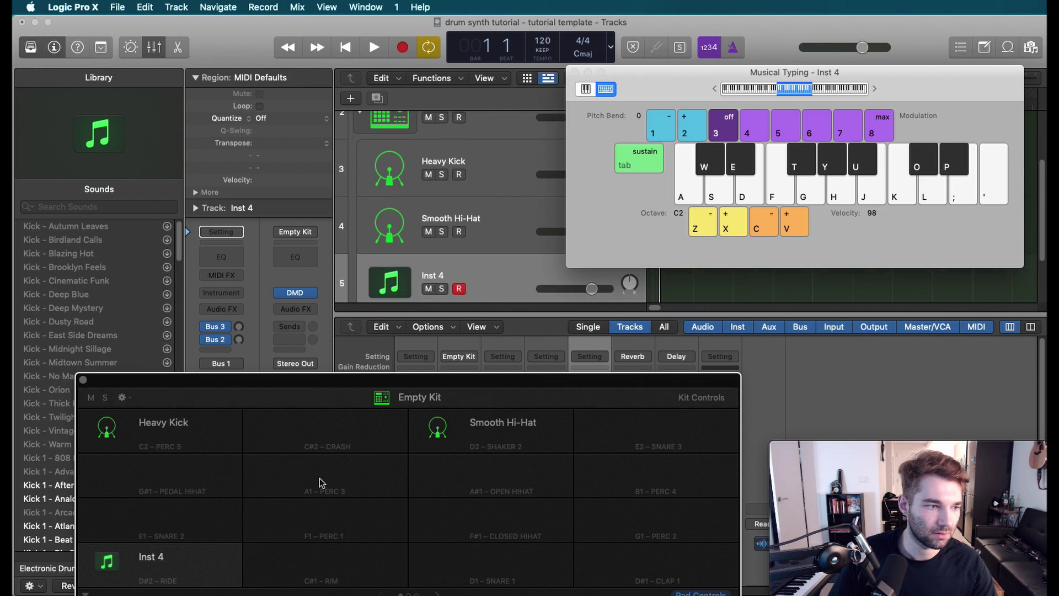
pyautogui.moveTo(166, 560); pyautogui.dragTo(629, 430)
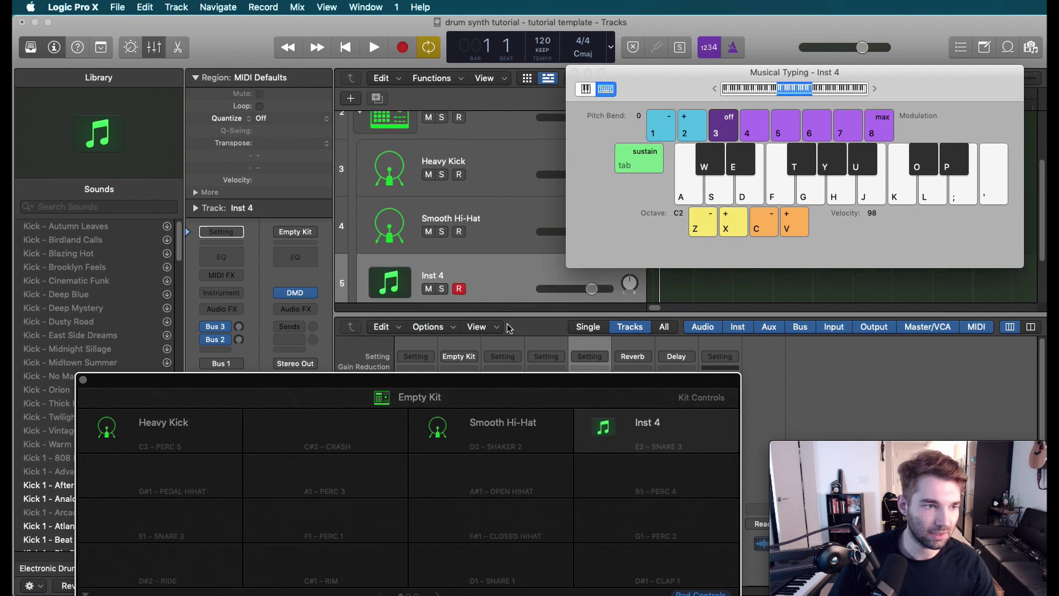
# - Insert Drum Synth on the Inst 4 channel strip and choose Snappy Snare from Snares and Claps
pyautogui.click(455, 271)
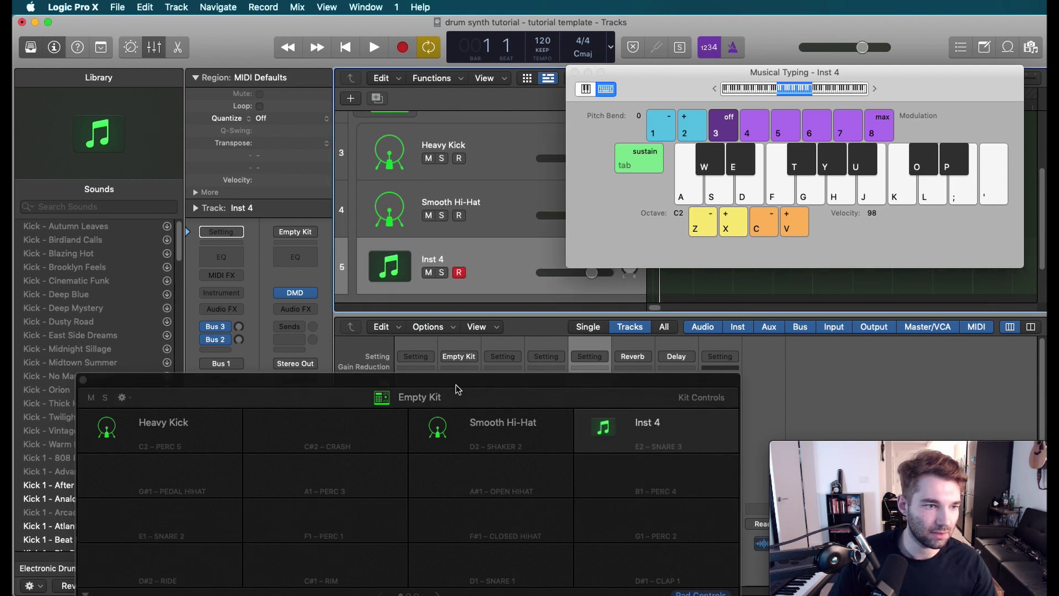
pyautogui.moveTo(456, 389); pyautogui.dragTo(390, 442)
pyautogui.moveTo(492, 441); pyautogui.dragTo(492, 491)
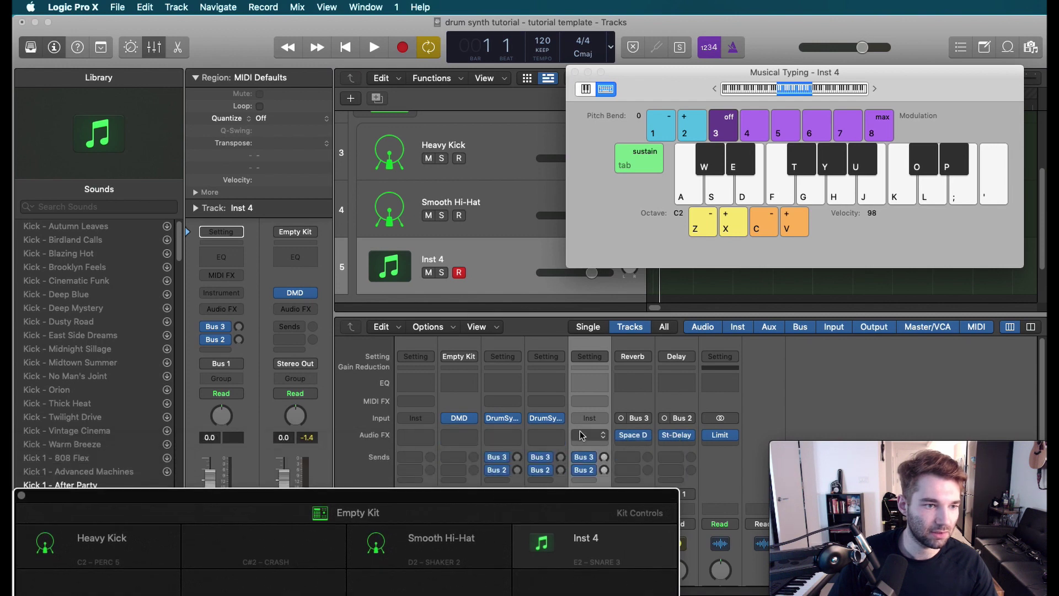
pyautogui.click(590, 435)
pyautogui.moveTo(634, 458)
pyautogui.click(742, 461)
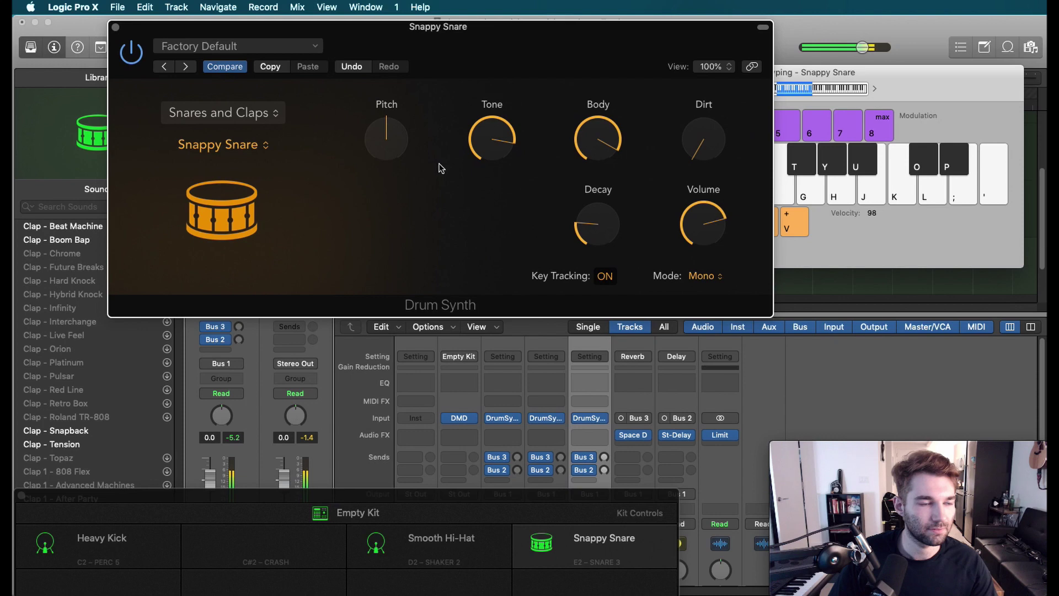
# - Play the kit's pads from the Empty Kit track and close the Musical Typing and kit windows
pyautogui.click(227, 49)
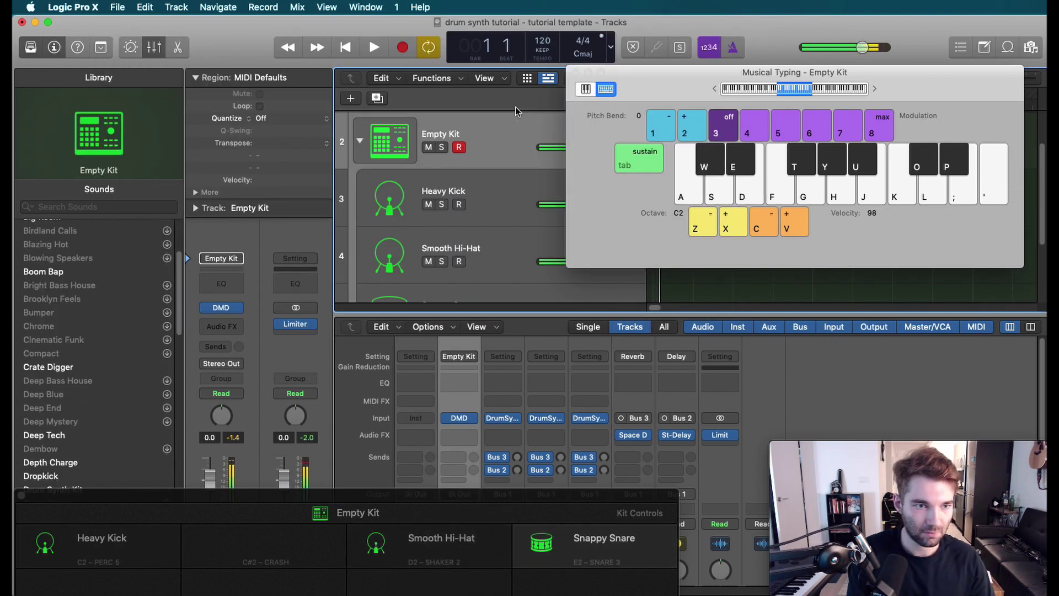
pyautogui.press('s')
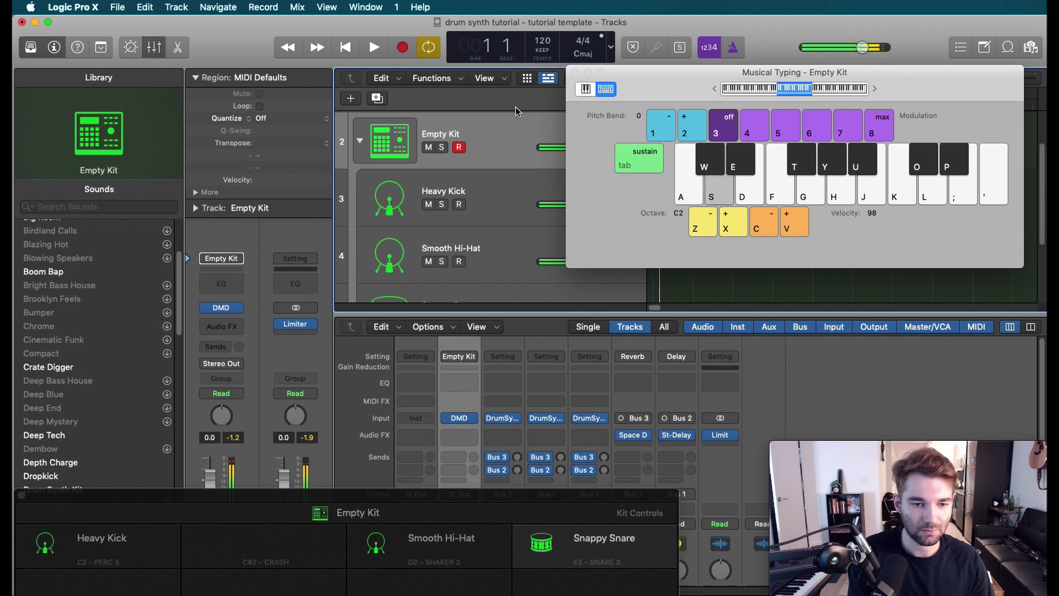
pyautogui.moveTo(678, 81); pyautogui.dragTo(433, 214)
pyautogui.press('super+k')
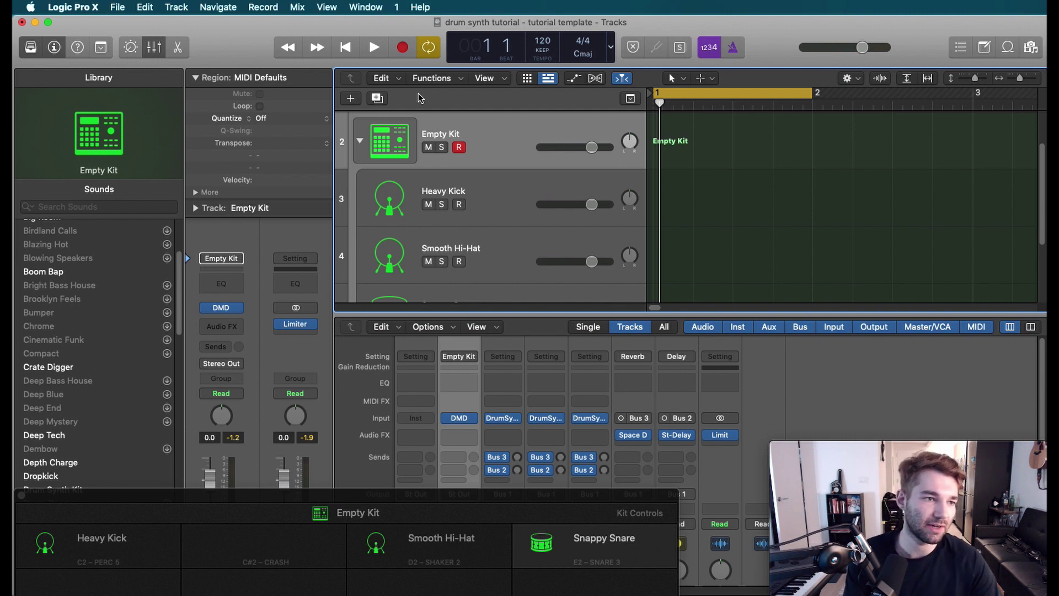
pyautogui.click(21, 495)
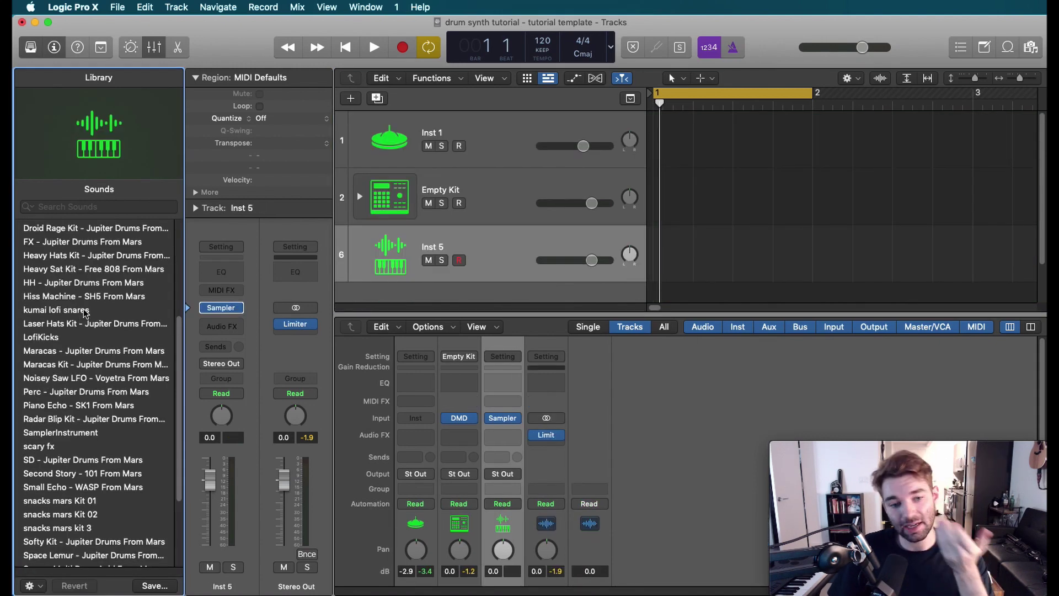
# - Load the kumai lofi snares sound into Sampler on the Inst 5 track and audition its C, E and F notes with Musical Typing
pyautogui.click(61, 312)
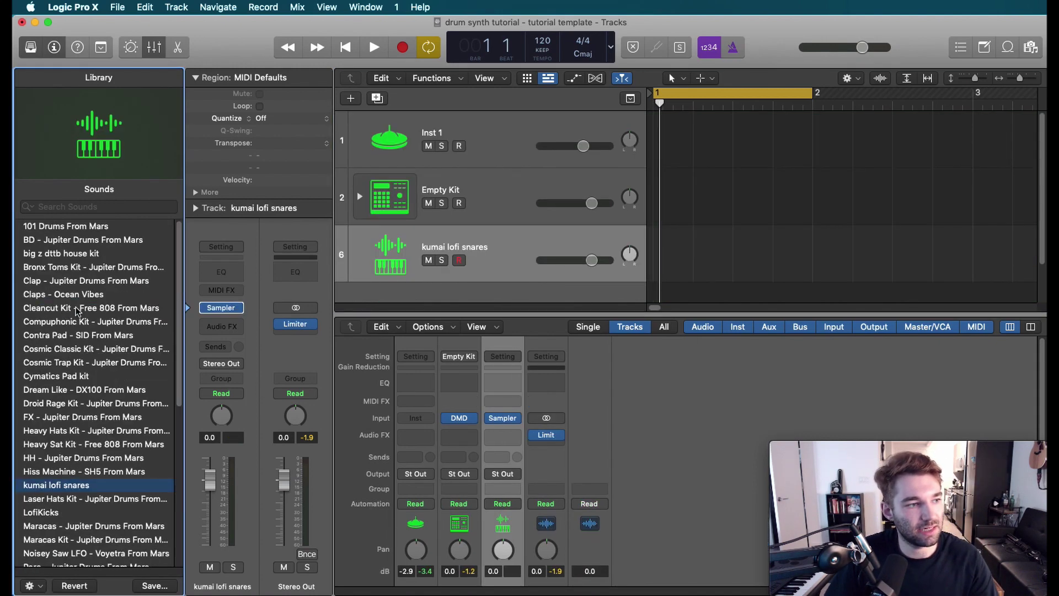
pyautogui.press('super+k')
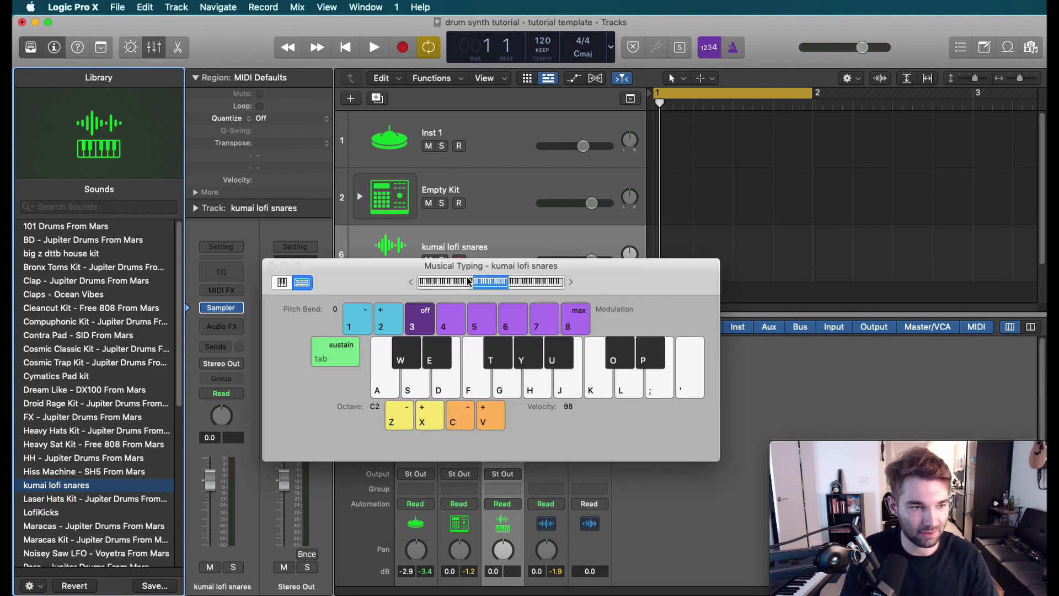
pyautogui.press('a')
pyautogui.press('f')
pyautogui.press('a')
pyautogui.press('d')
pyautogui.press('f')
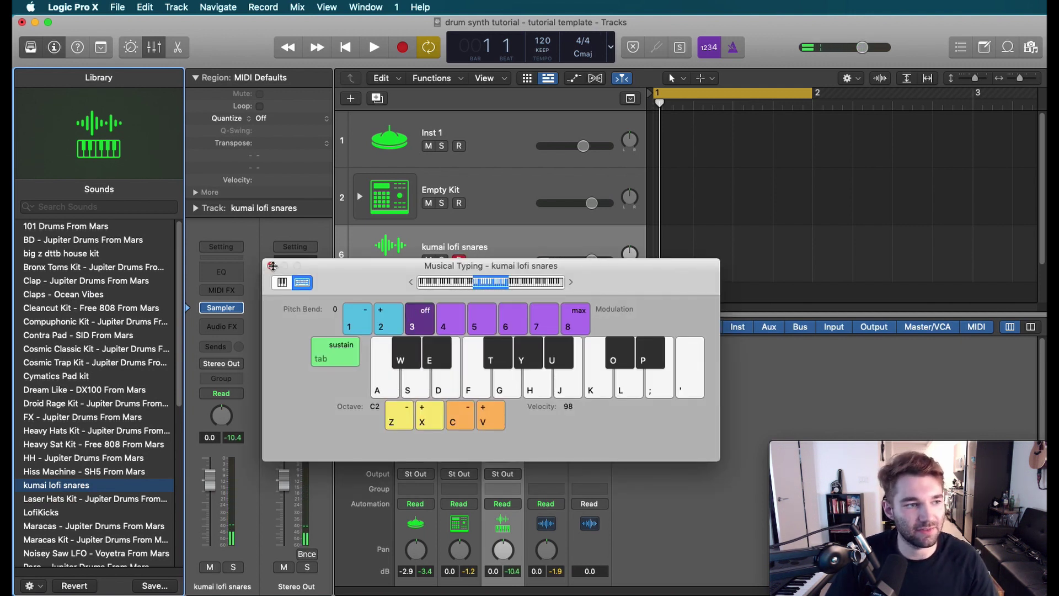
pyautogui.click(271, 265)
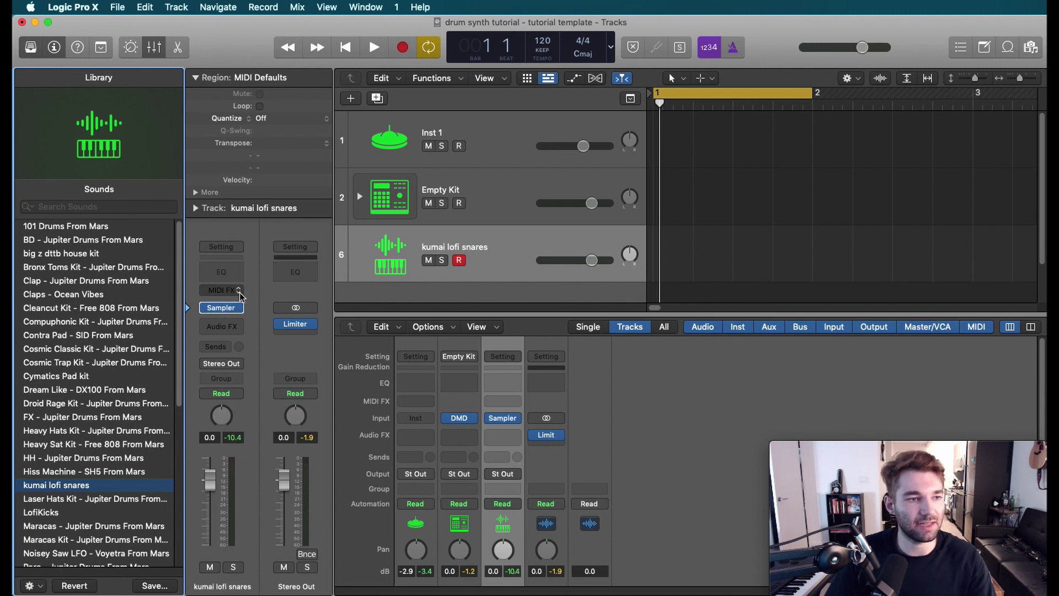